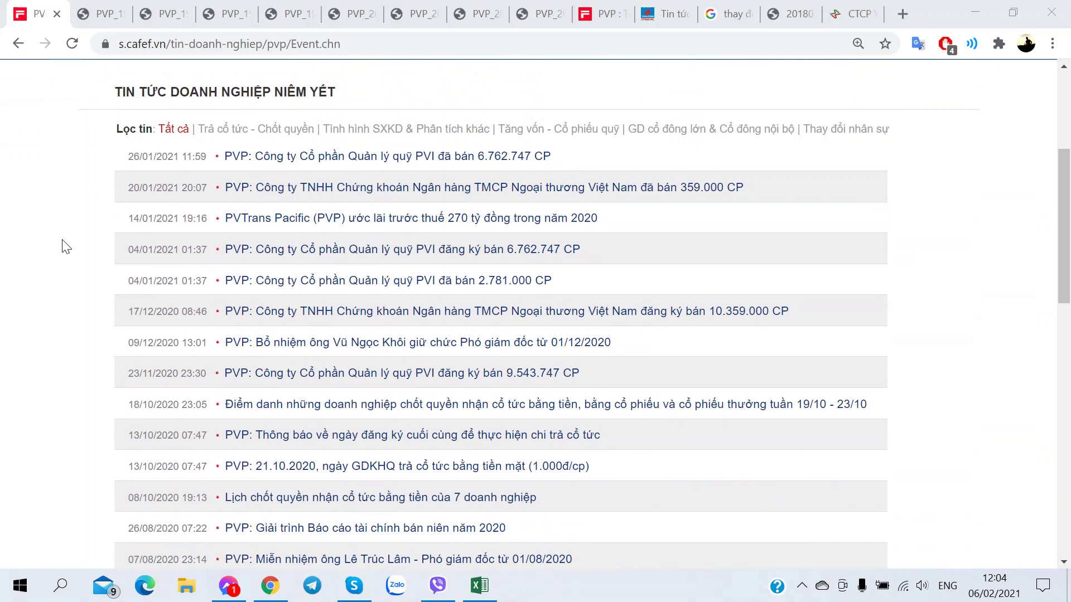
# Switch to the PVP workbook in Excel and enter the note "Ngành - Tốt lên" in cell C307.
pyautogui.scroll(-2, 66, 246)
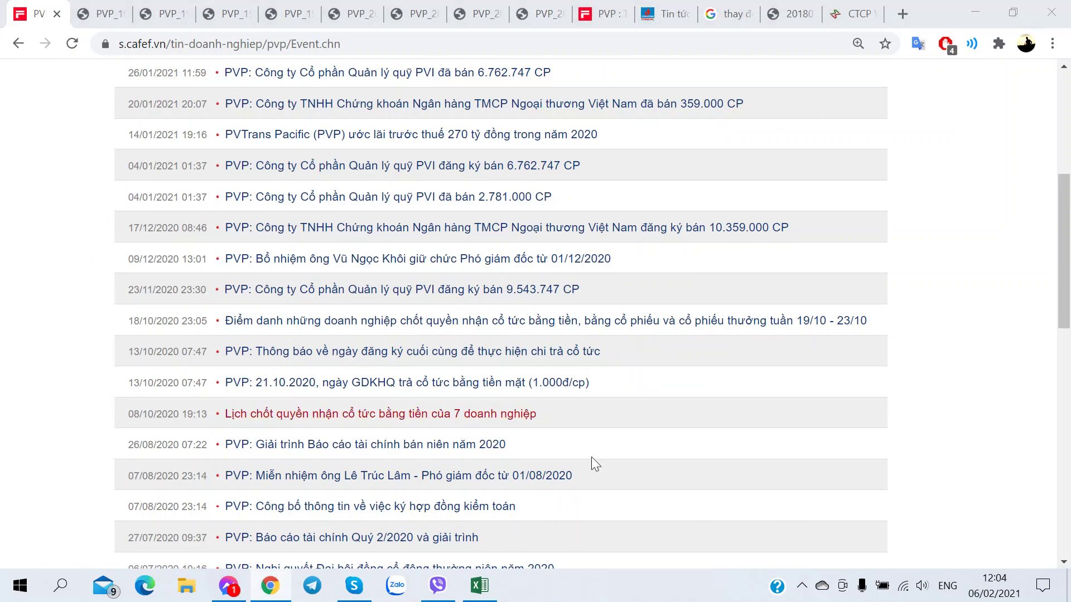
pyautogui.hotkey('alt', 'Tab')
pyautogui.click(145, 435)
pyautogui.write('g')
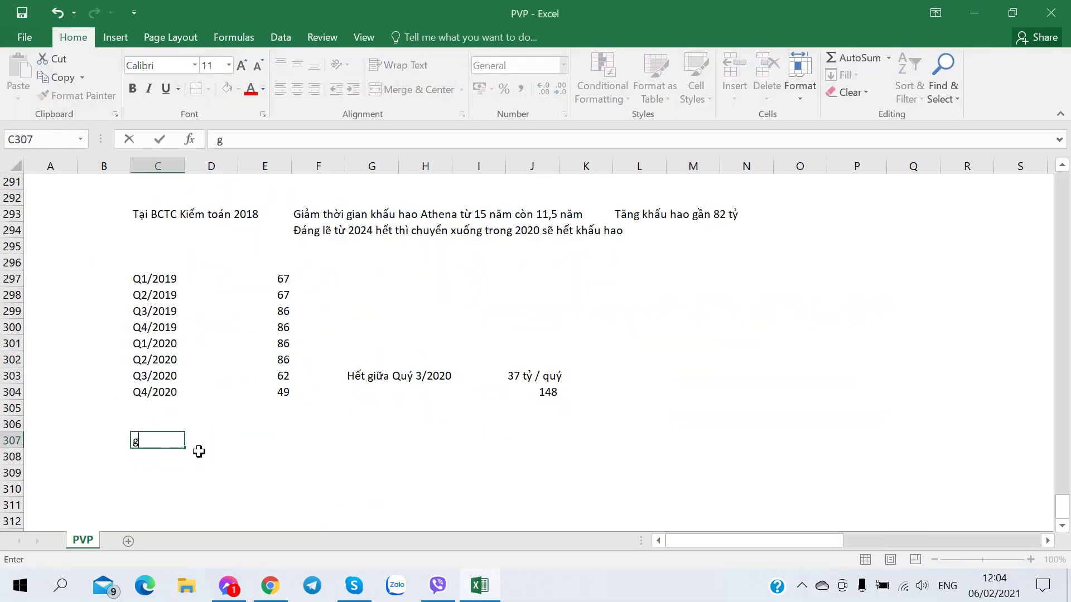
pyautogui.write('Ngành')
pyautogui.write(' - Tsot')
pyautogui.write('ốt lên')
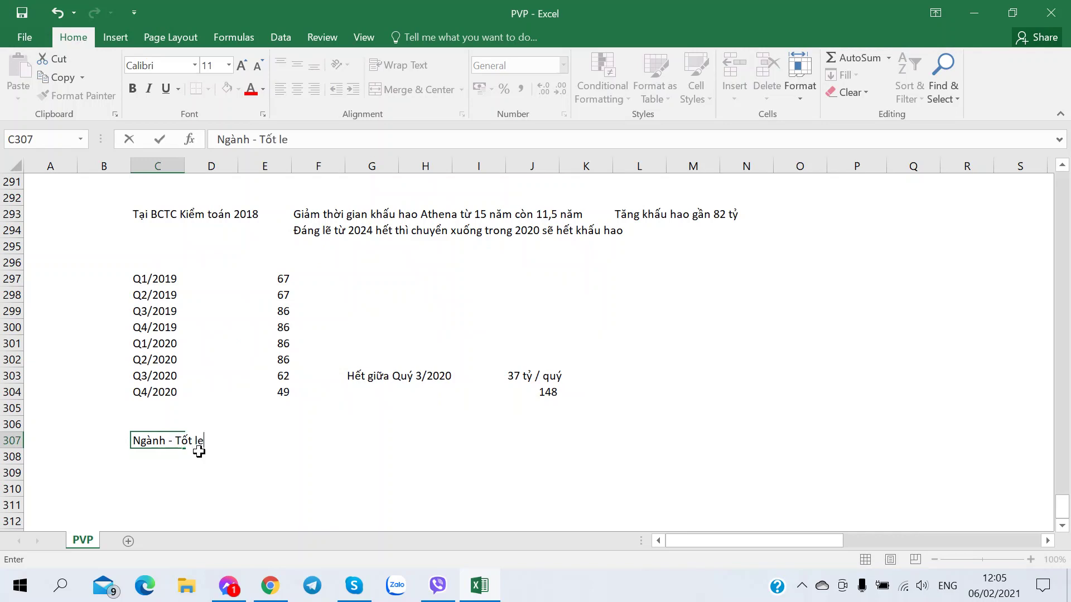
# Enter the supporting note "Giá dầu Tăng" in cell E307, beside the industry note.
pyautogui.press('Tab')
pyautogui.press('Tab')
pyautogui.write('Giá dầu ')
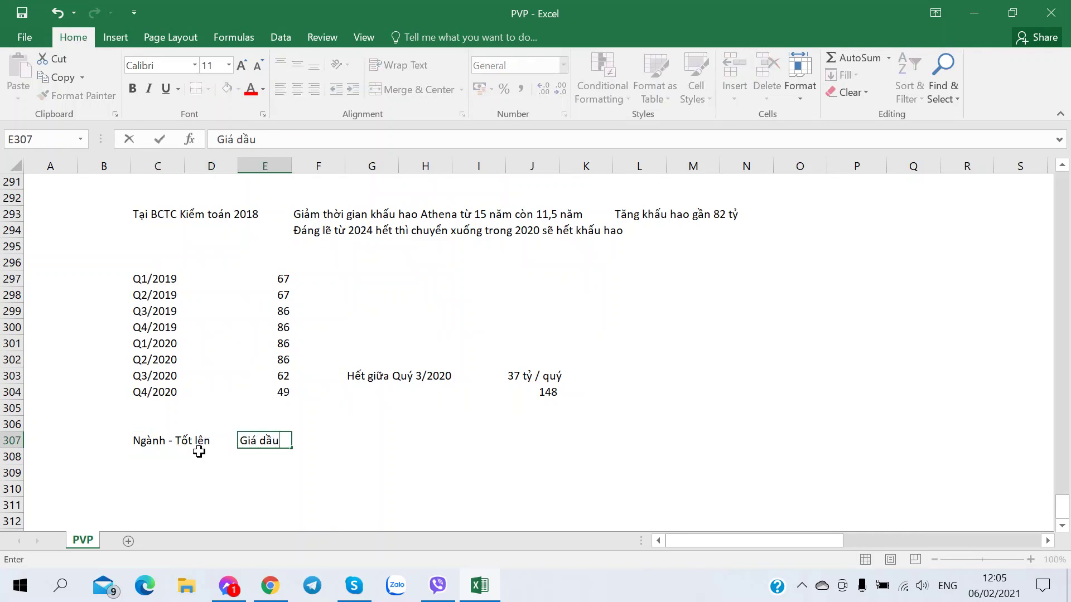
pyautogui.write('Tăng')
pyautogui.press('Return')
# Switch to Chrome and search for "crude oil chart" from the existing Google results page.
pyautogui.hotkey('alt', 'Tab')
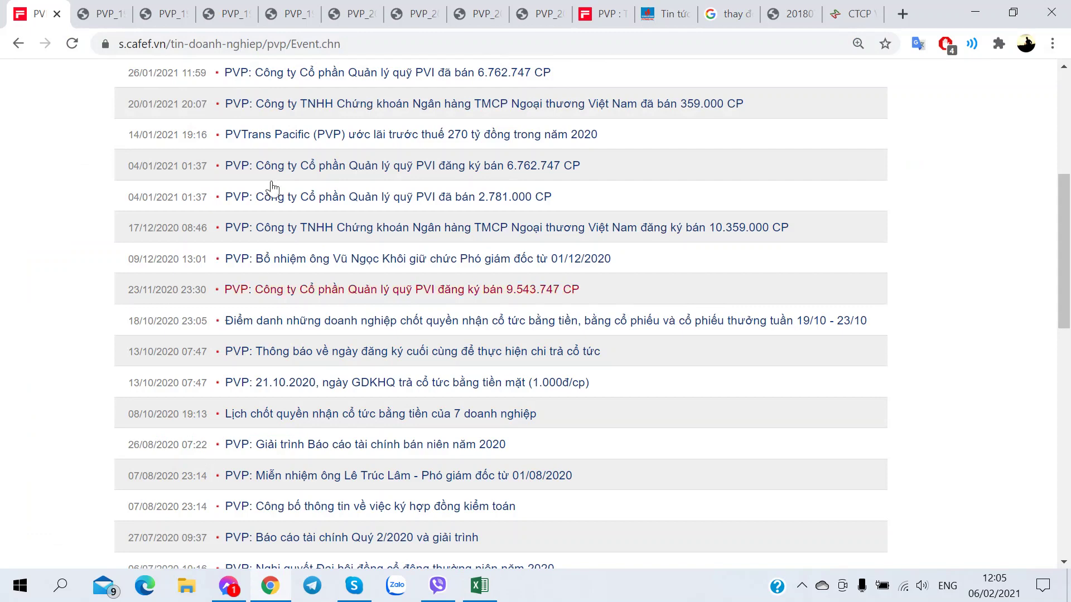
pyautogui.click(600, 7)
pyautogui.click(726, 14)
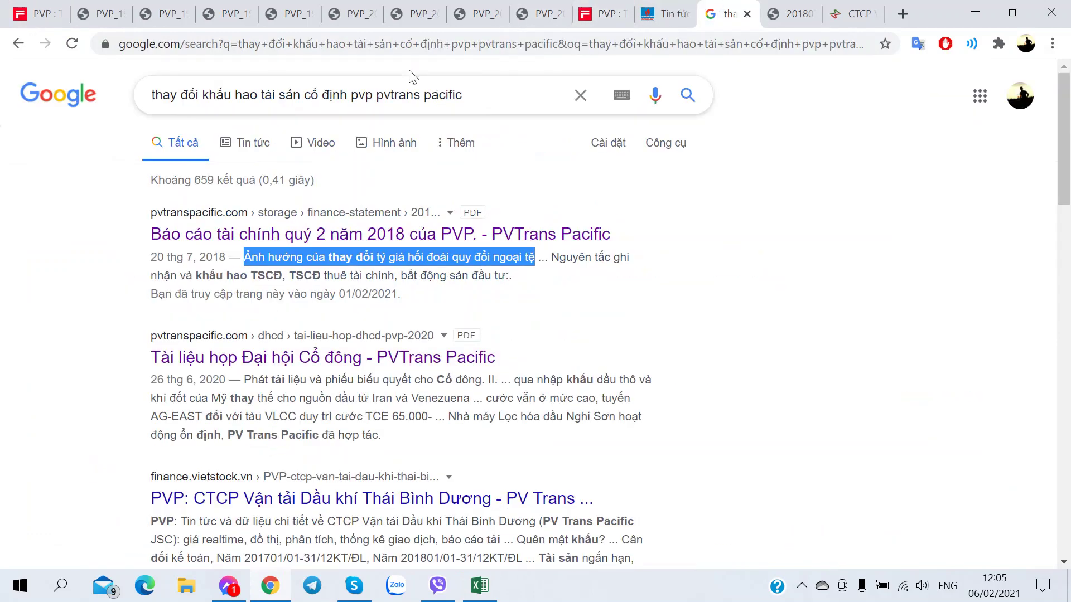
pyautogui.click(407, 53)
pyautogui.write('crude oil chart')
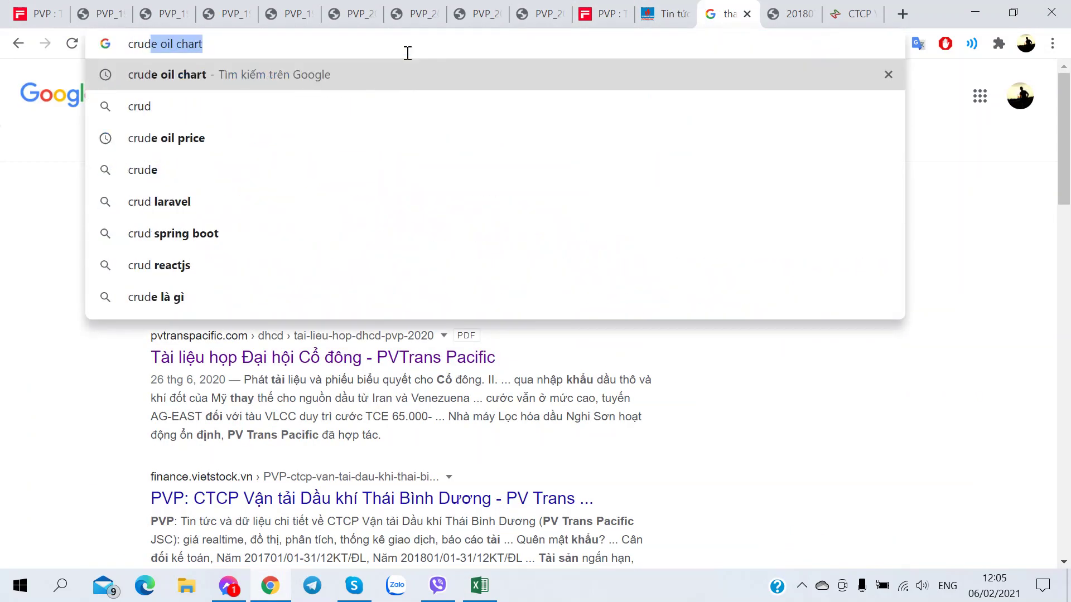
pyautogui.press('Return')
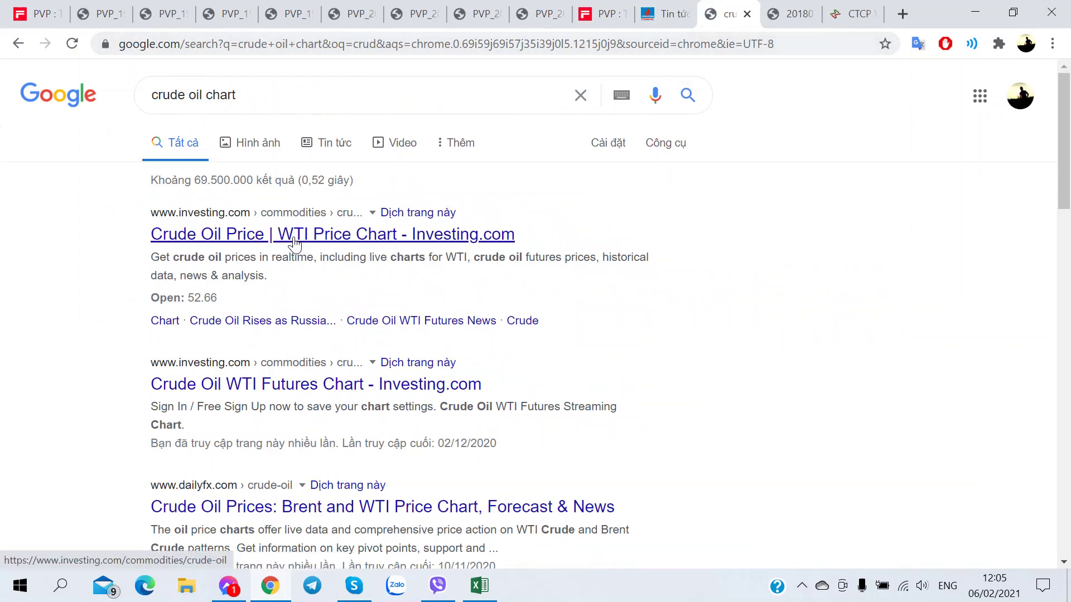
# Open the Investing.com "Crude Oil Price | WTI Price Chart" result in an incognito window.
pyautogui.rightClick(289, 239)
pyautogui.click(82, 266)
pyautogui.rightClick(331, 239)
pyautogui.click(386, 285)
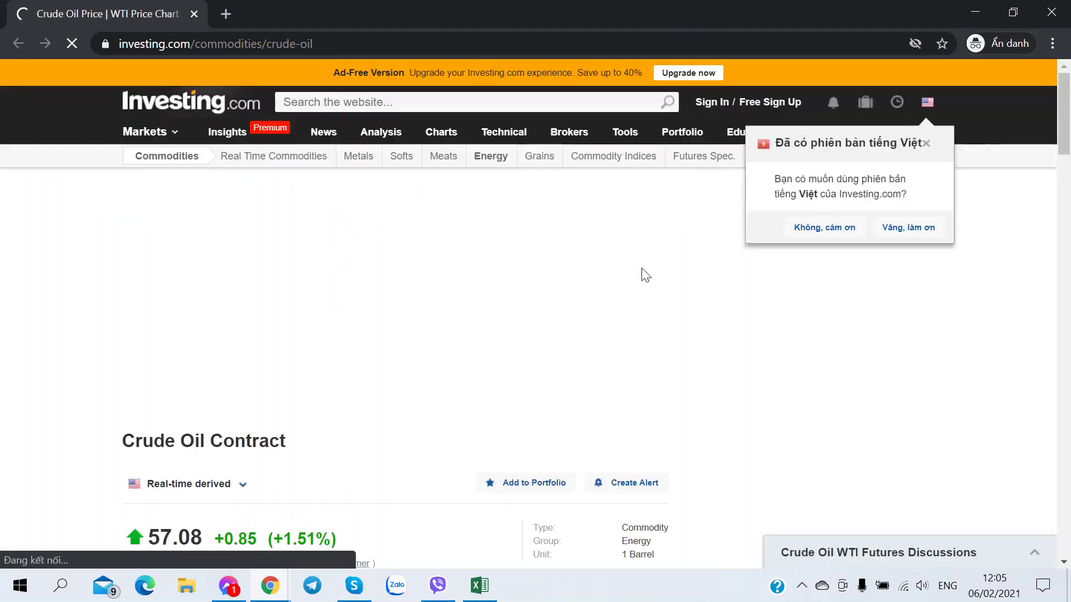
# Examine the Crude Oil WTI Futures overview chart over 5 years and over 1 year, dismissing the video pop-up.
pyautogui.scroll(-5, 33, 446)
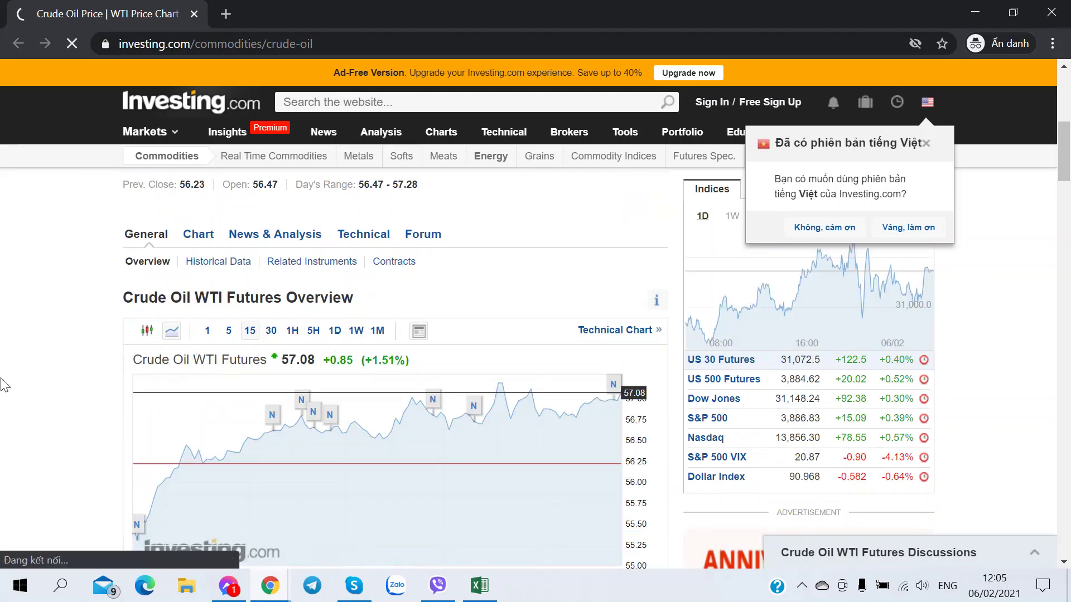
pyautogui.scroll(-4, 4, 385)
pyautogui.click(496, 449)
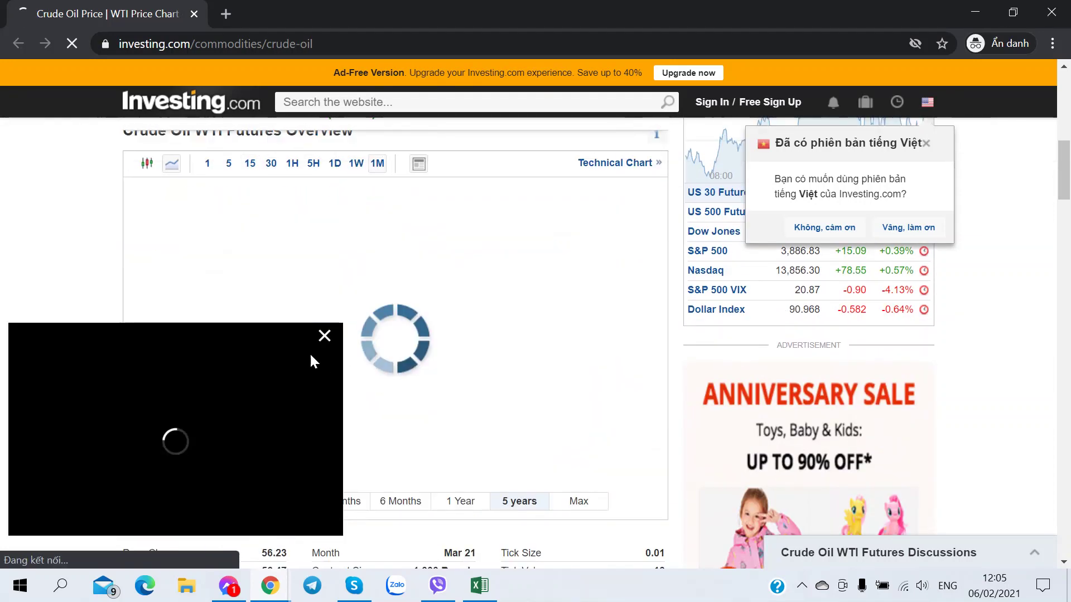
pyautogui.click(324, 336)
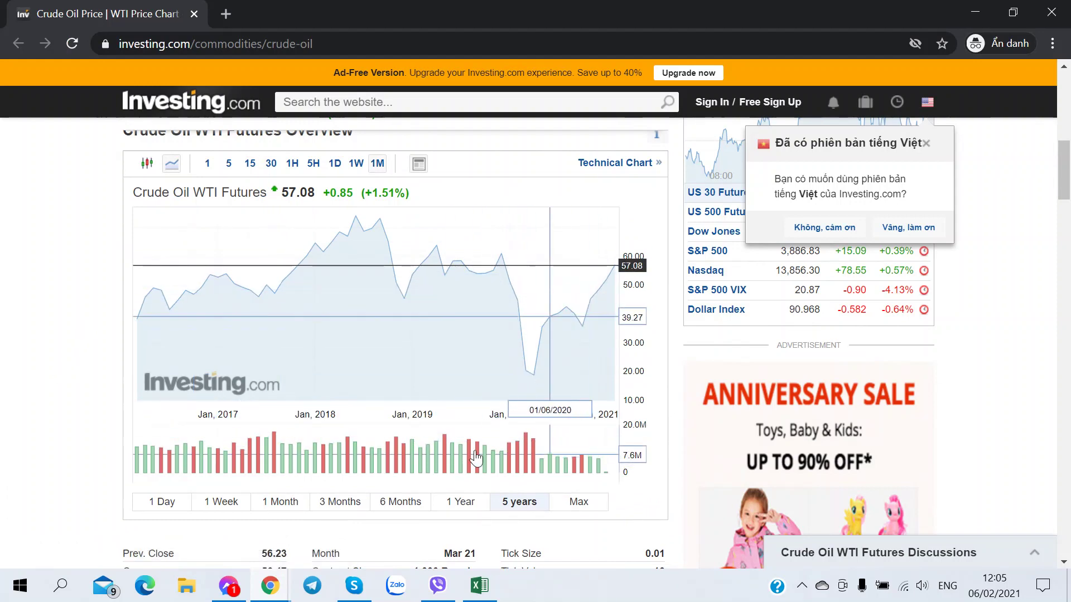
pyautogui.click(458, 501)
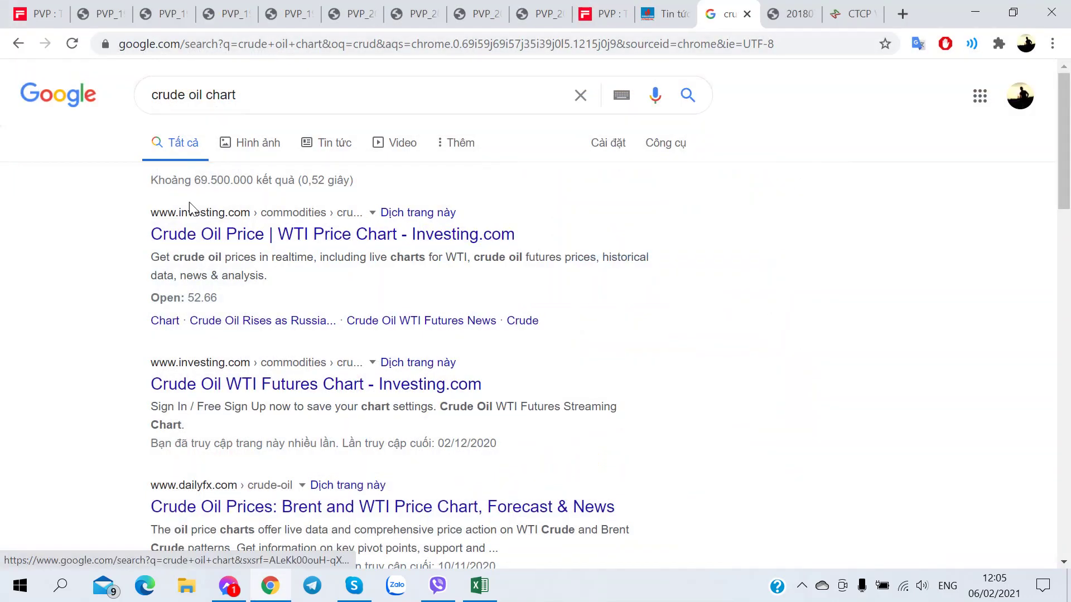
# Switch back to the PVP workbook in Excel and enter the note "Các nước lớn kích cầu" in cell H307.
pyautogui.hotkey('alt', 'Tab')
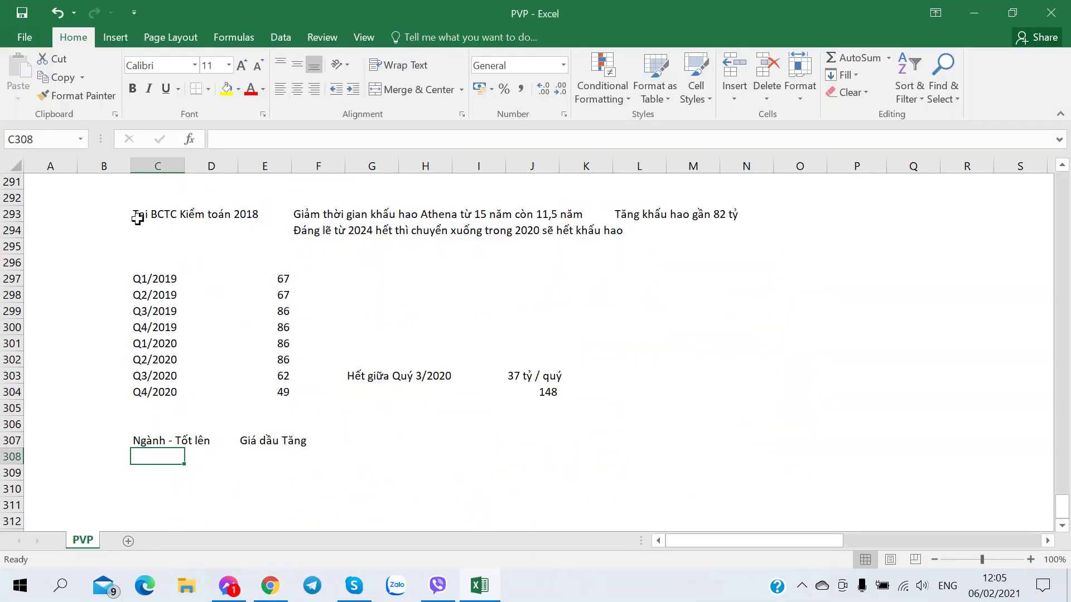
pyautogui.click(404, 442)
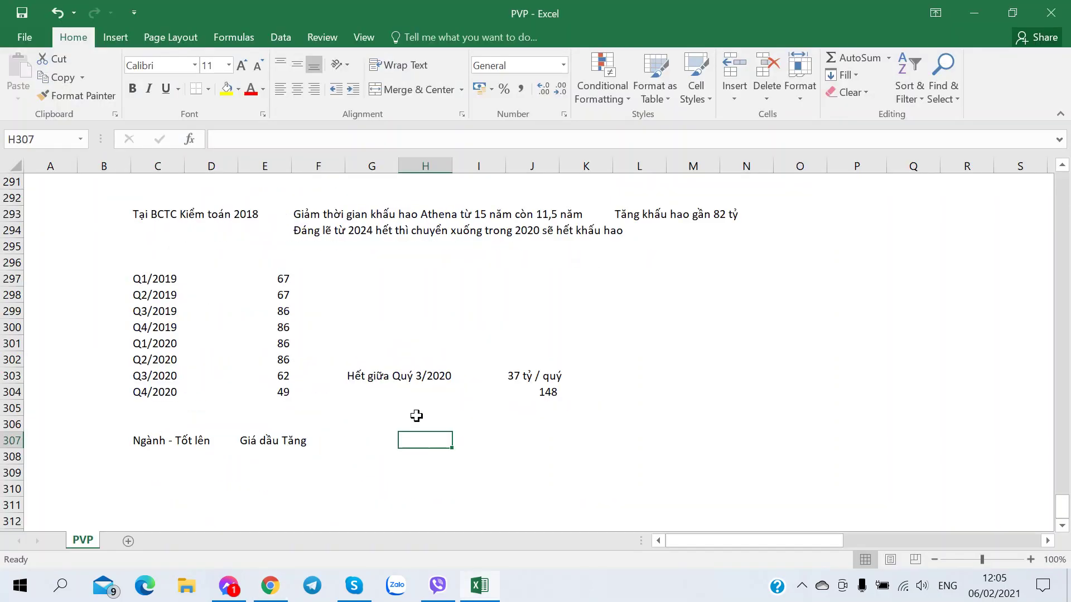
pyautogui.write('Kinh ')
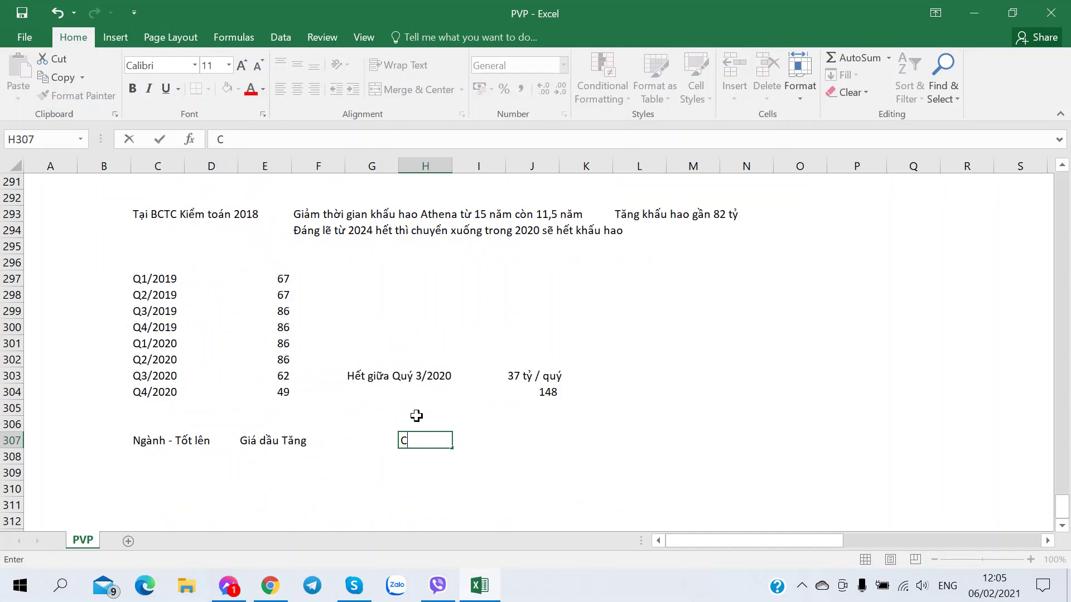
pyautogui.write('Các nước lớn k')
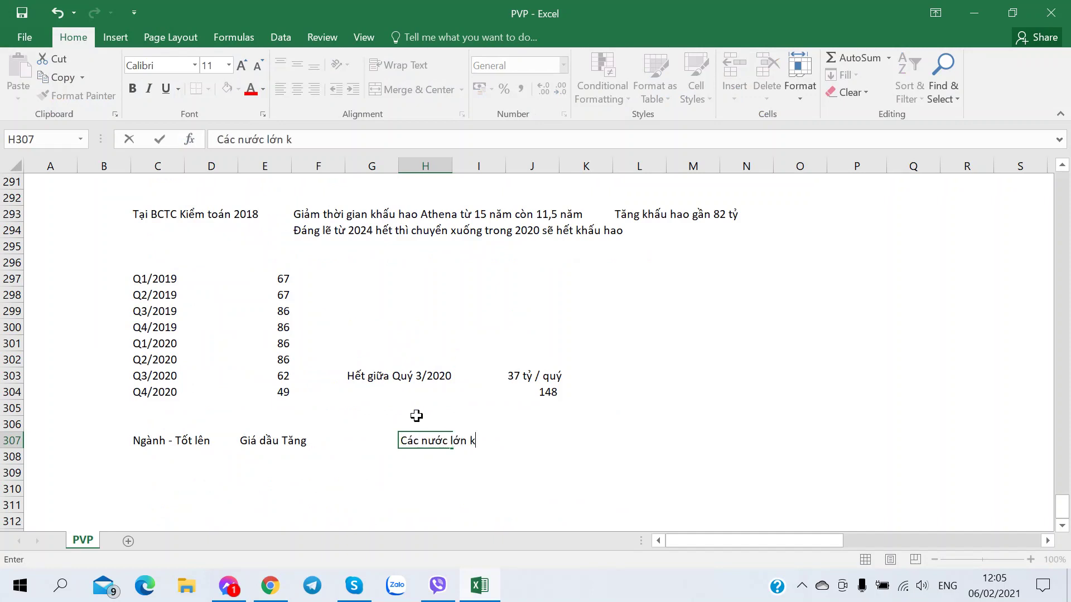
pyautogui.write('iep')
pyautogui.press('BackSpace')
pyautogui.press('BackSpace')
pyautogui.write('ch cầu')
pyautogui.press('Return')
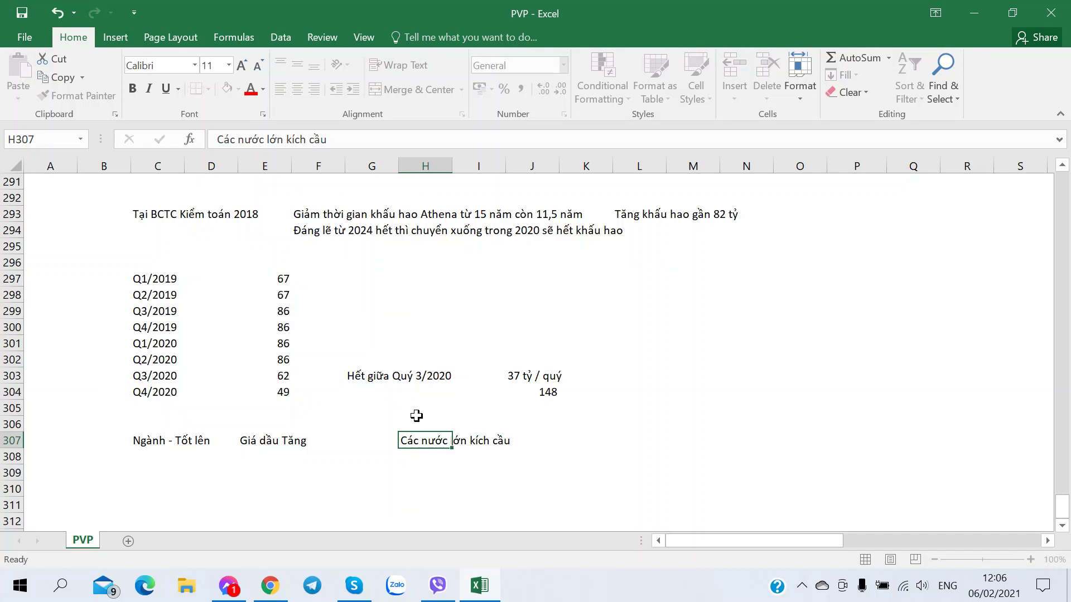
# Switch to Chrome, look through the PVP news list on CafeF and open the item "Báo cáo tài chính Quý 2/2020 và giải trình".
pyautogui.hotkey('alt', 'Tab')
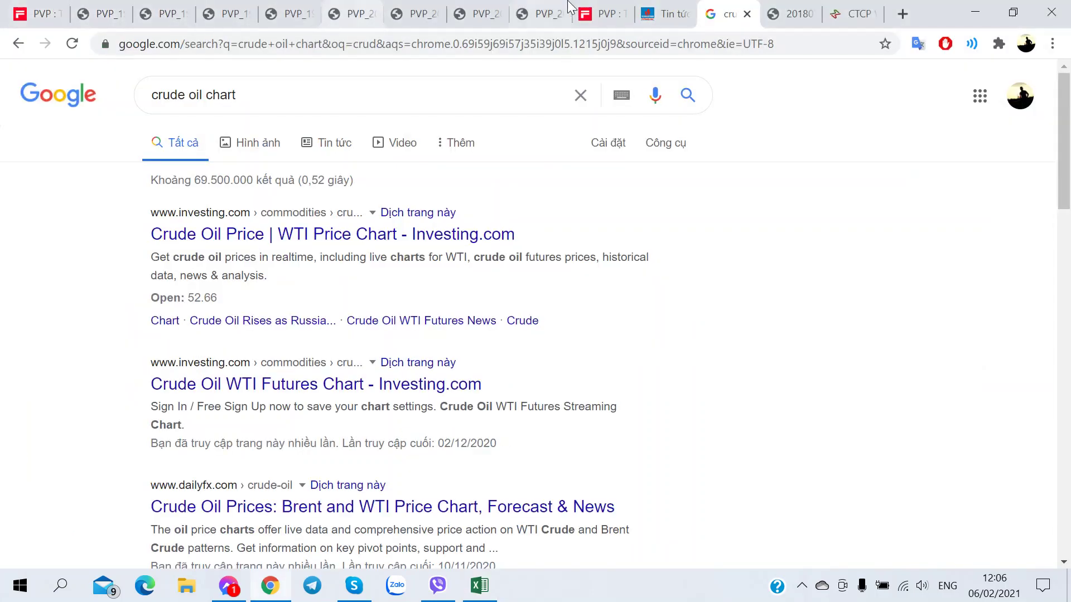
pyautogui.click(35, 14)
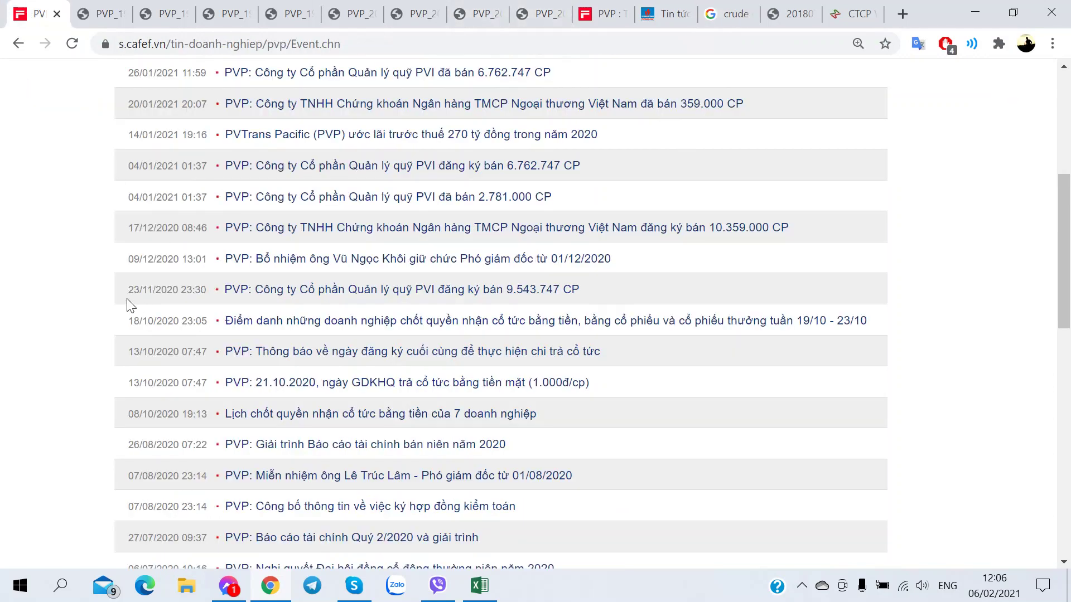
pyautogui.scroll(3, 129, 305)
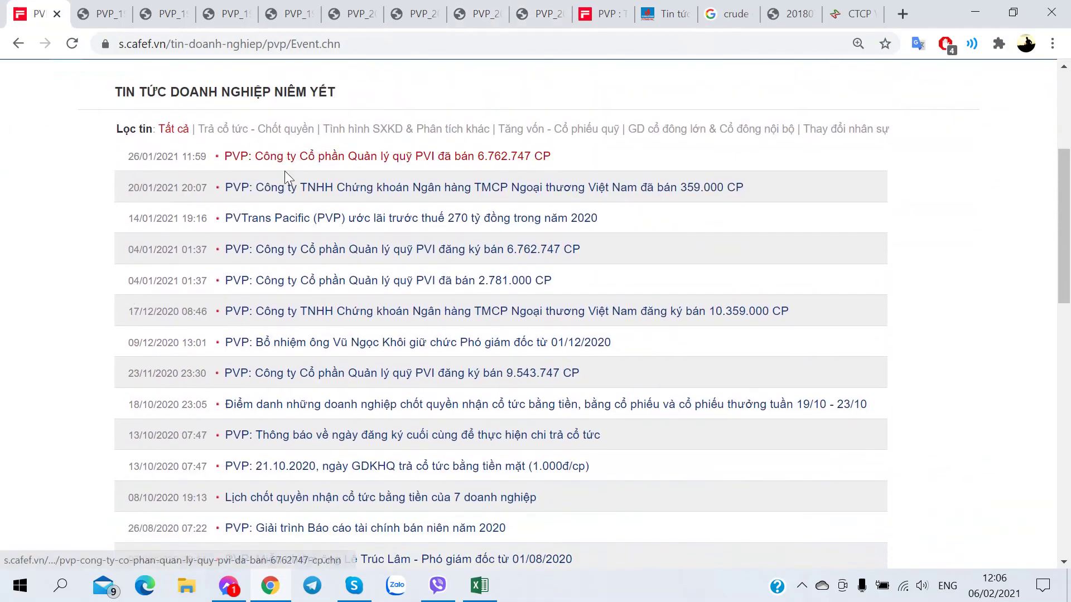
pyautogui.scroll(-3, 292, 293)
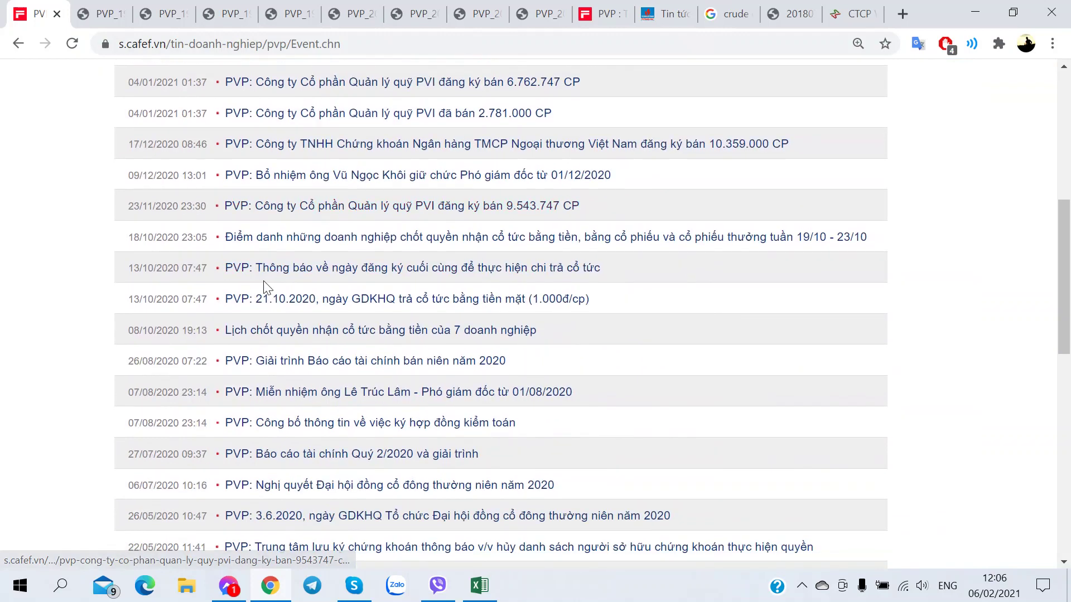
pyautogui.scroll(-1, 267, 290)
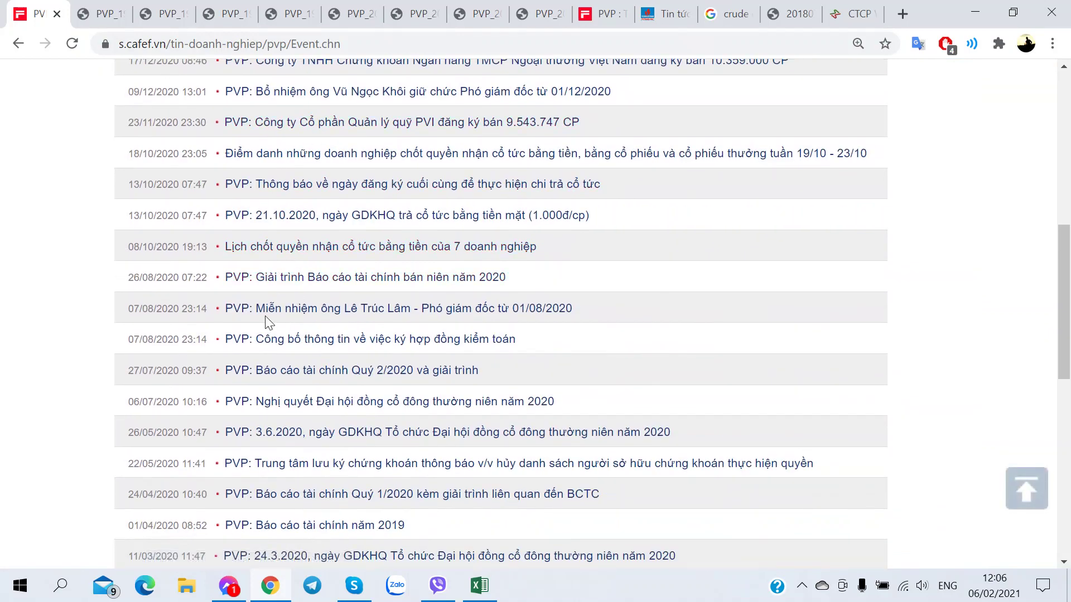
pyautogui.scroll(-3, 266, 318)
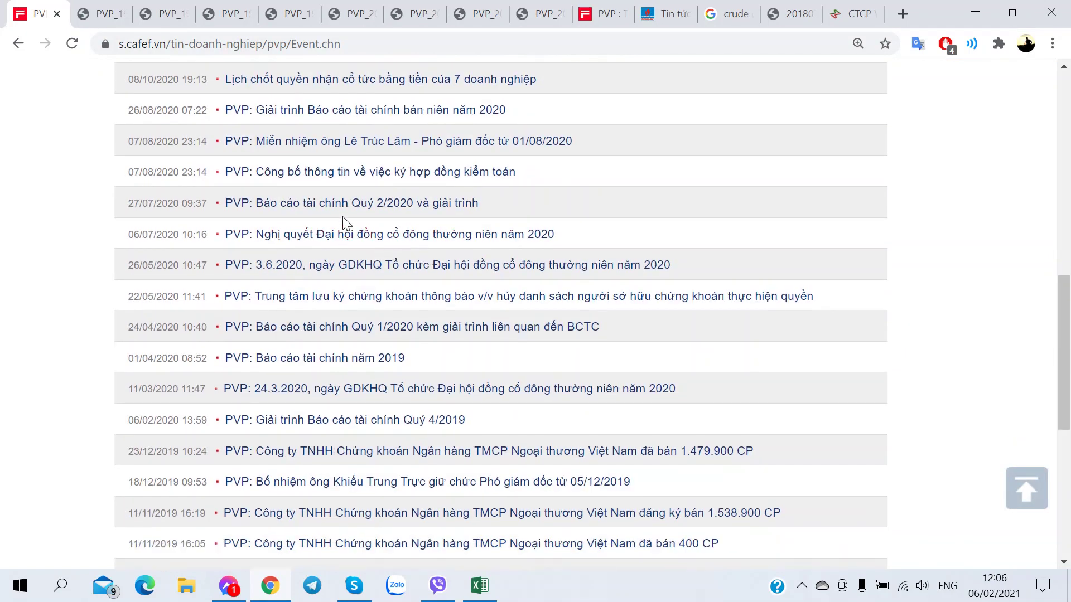
pyautogui.scroll(3, 269, 237)
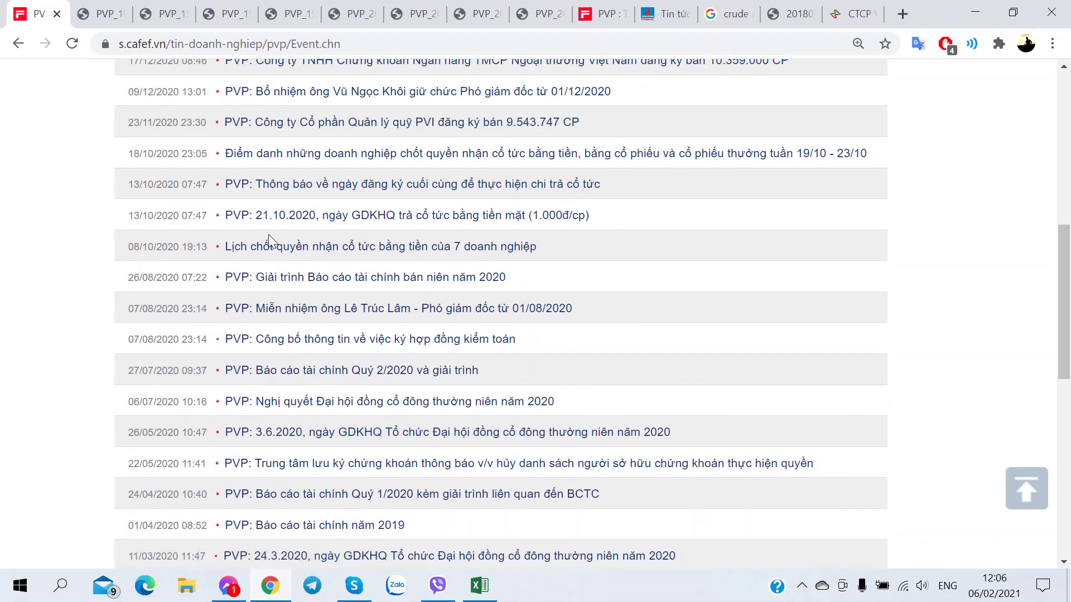
pyautogui.scroll(1, 269, 234)
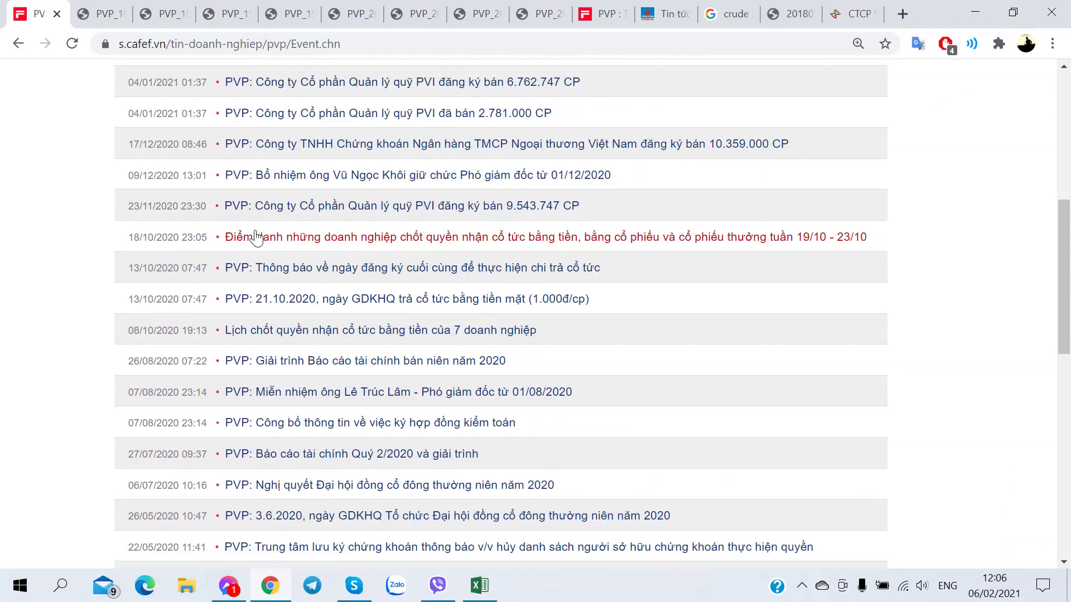
pyautogui.scroll(-3, 255, 234)
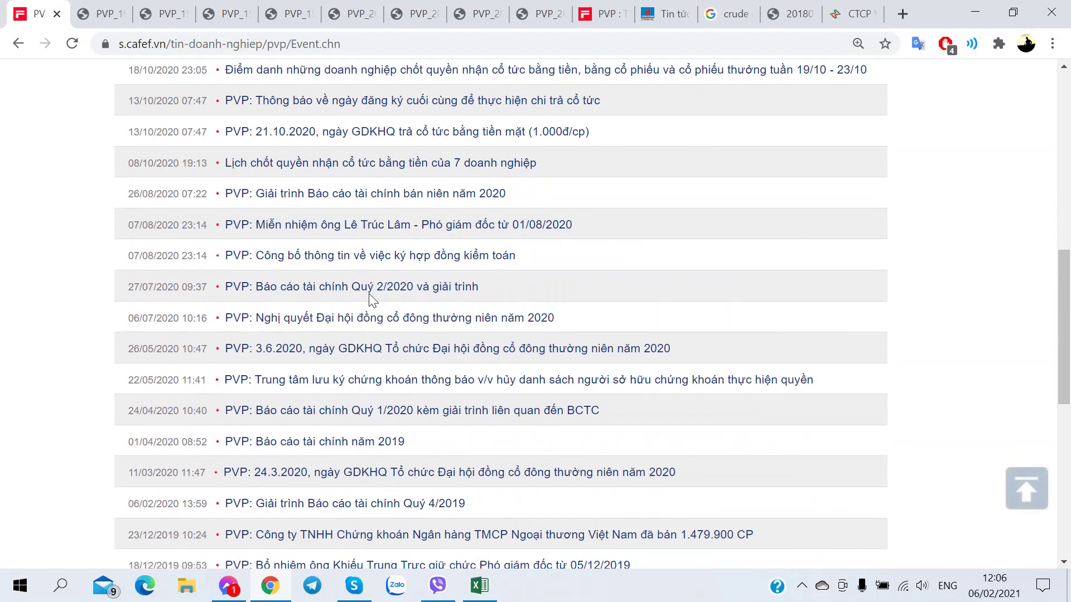
pyautogui.click(363, 297)
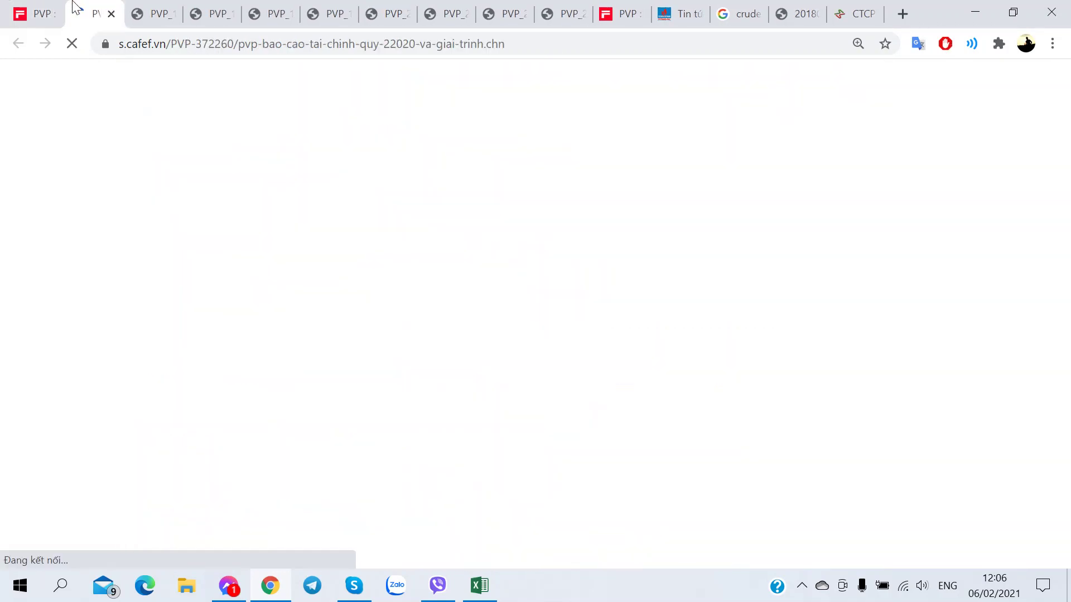
# Open the third attached PDF, the after-tax profit explanation, and read the comparison of Quý 2/2020 with Quý 2/2019.
pyautogui.scroll(-4, 314, 320)
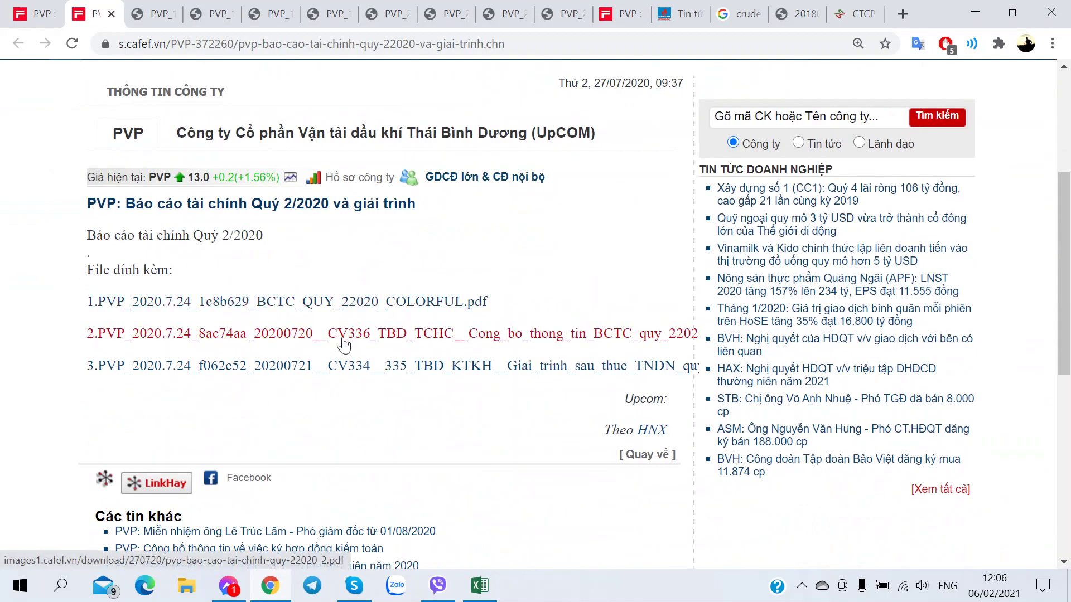
pyautogui.click(358, 368)
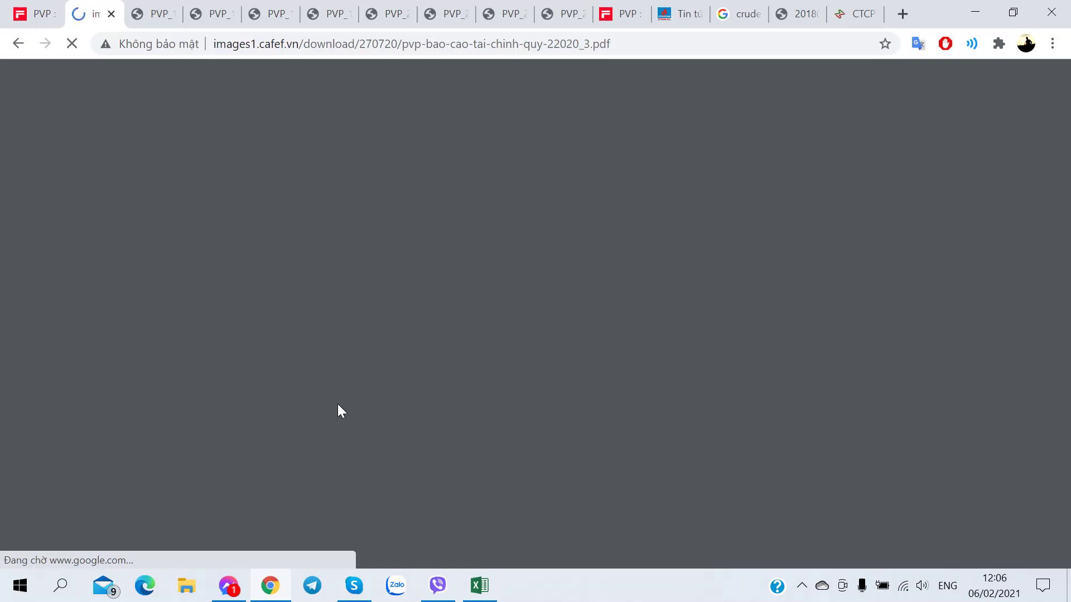
pyautogui.scroll(-3, 337, 413)
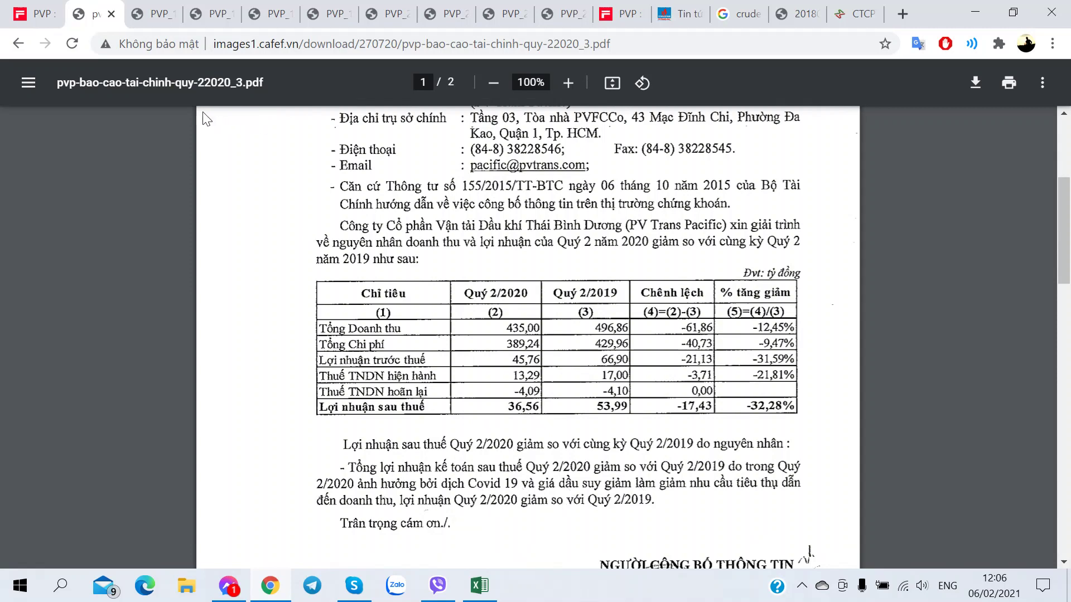
# Close the explanation PDF, recheck the newer items in the CafeF news list, and go to PVP's announcements page on hnx.vn.
pyautogui.click(113, 16)
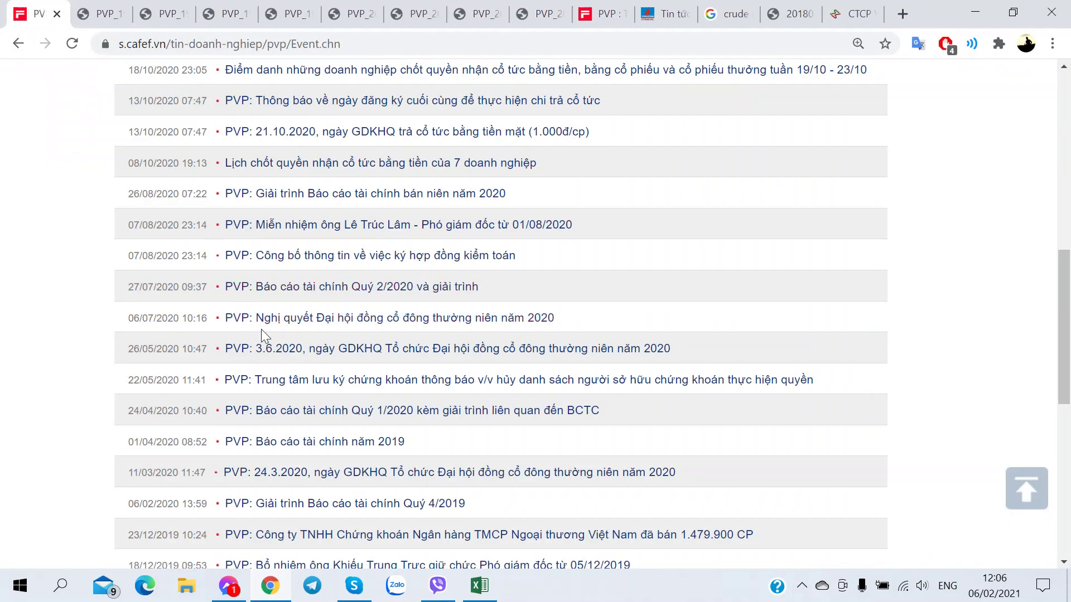
pyautogui.scroll(2, 261, 329)
pyautogui.scroll(1, 254, 333)
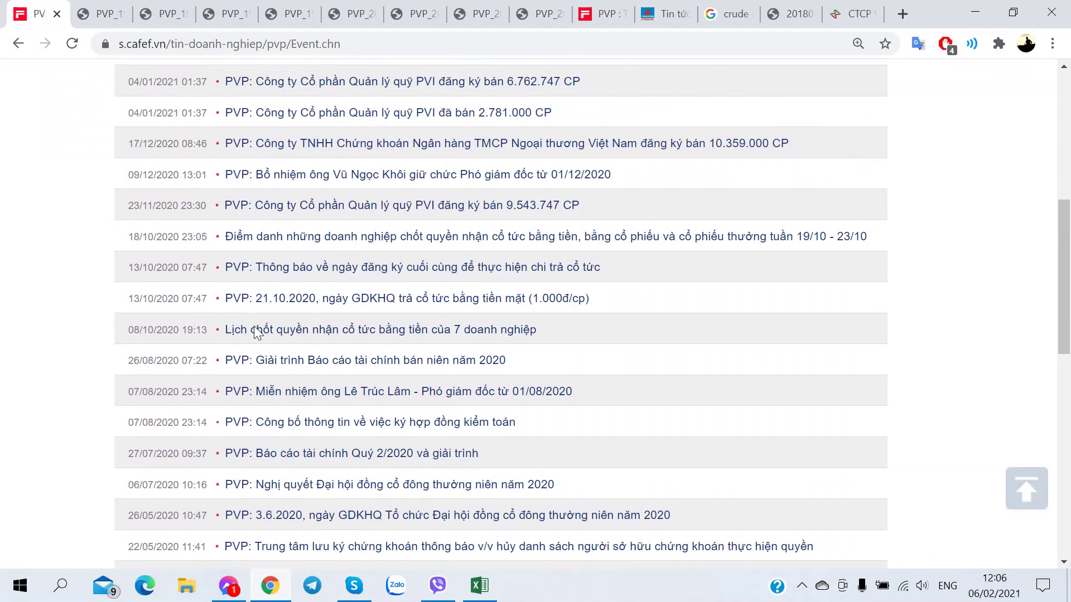
pyautogui.scroll(1, 254, 333)
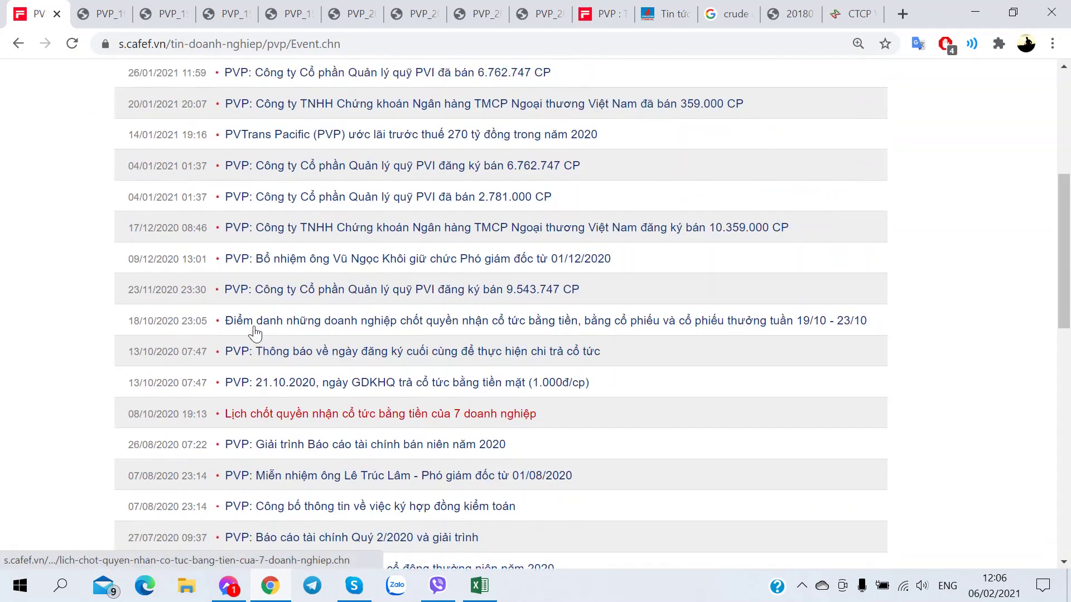
pyautogui.click(851, 13)
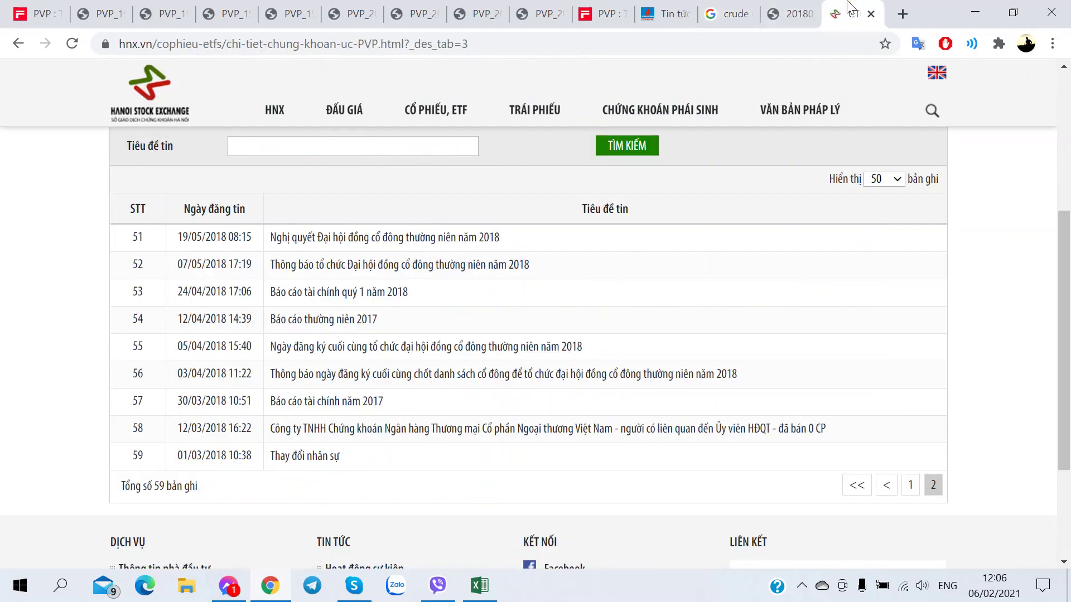
# Go back to page 1 of the PVP announcements and open the profit explanation PDF of "Báo cáo tài chính Quý 4/2020 kèm Giải trình lợi nhuận".
pyautogui.scroll(1, 698, 304)
pyautogui.scroll(-3, 798, 366)
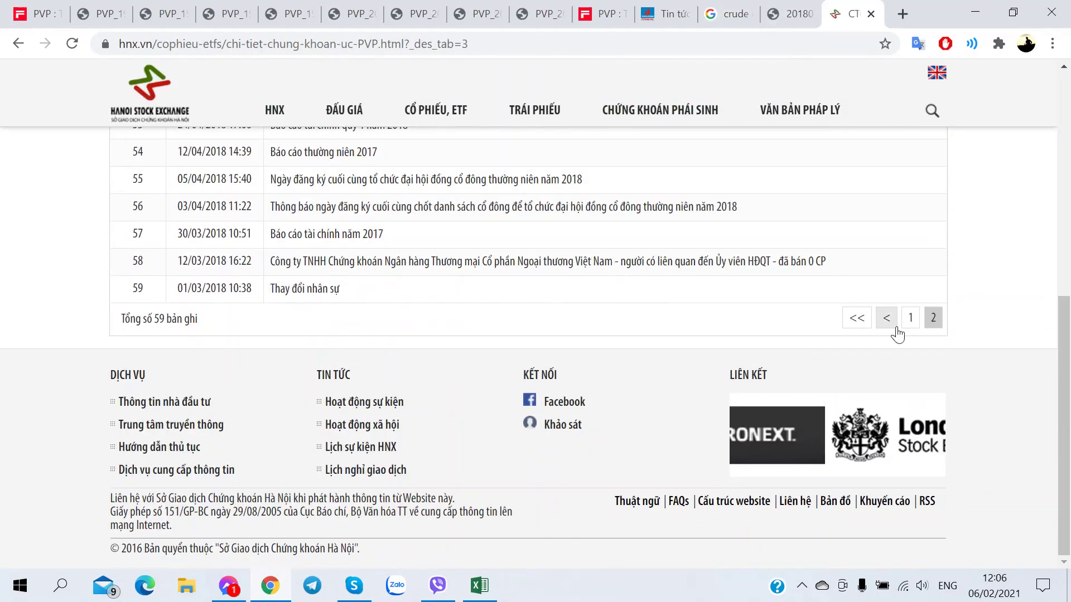
pyautogui.click(899, 318)
pyautogui.scroll(6, 441, 287)
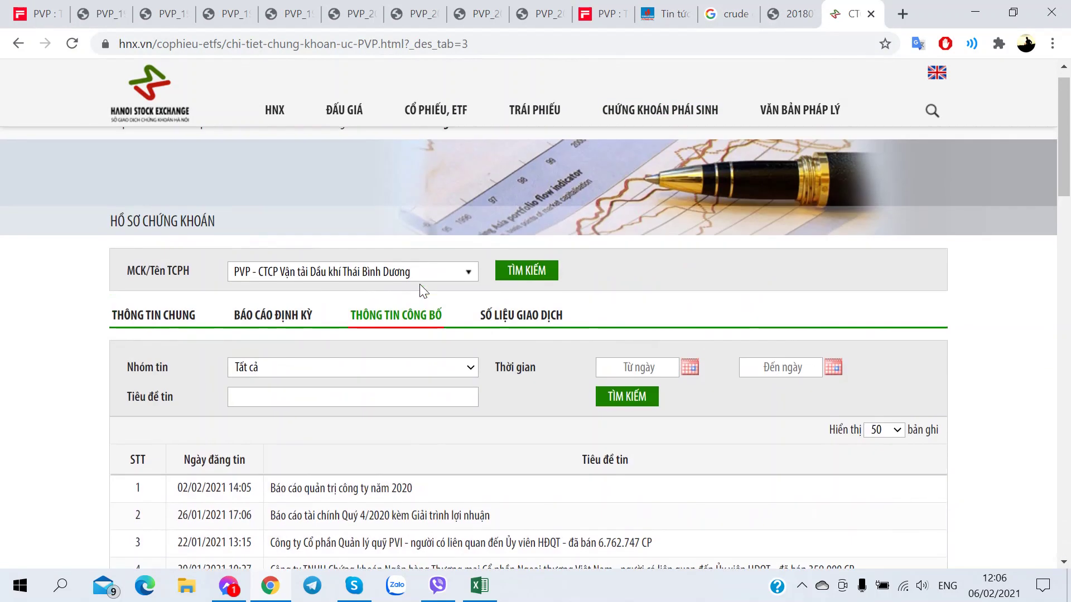
pyautogui.scroll(-4, 419, 283)
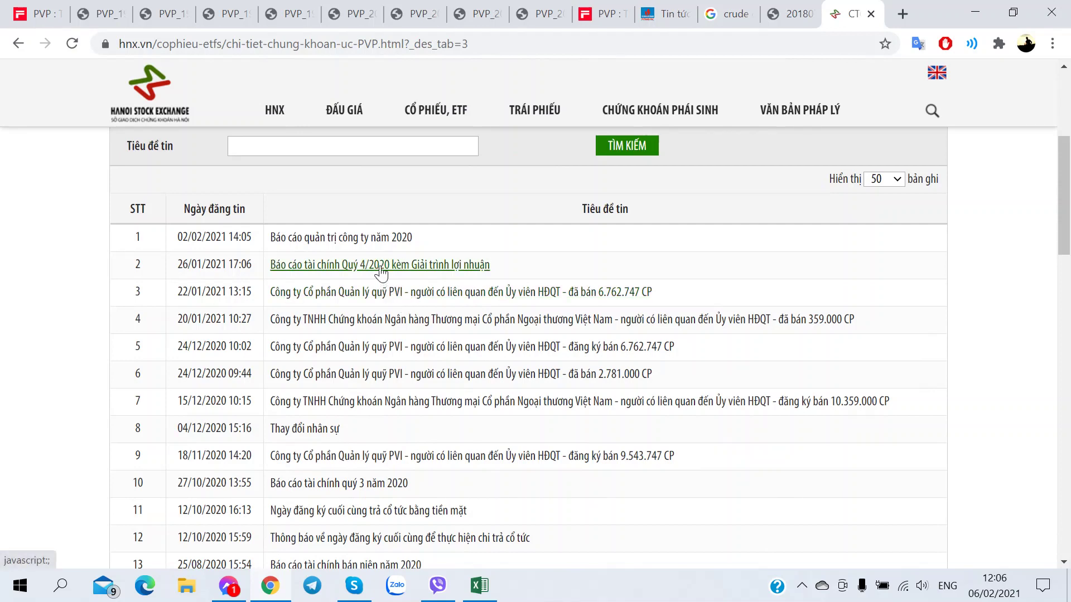
pyautogui.click(307, 271)
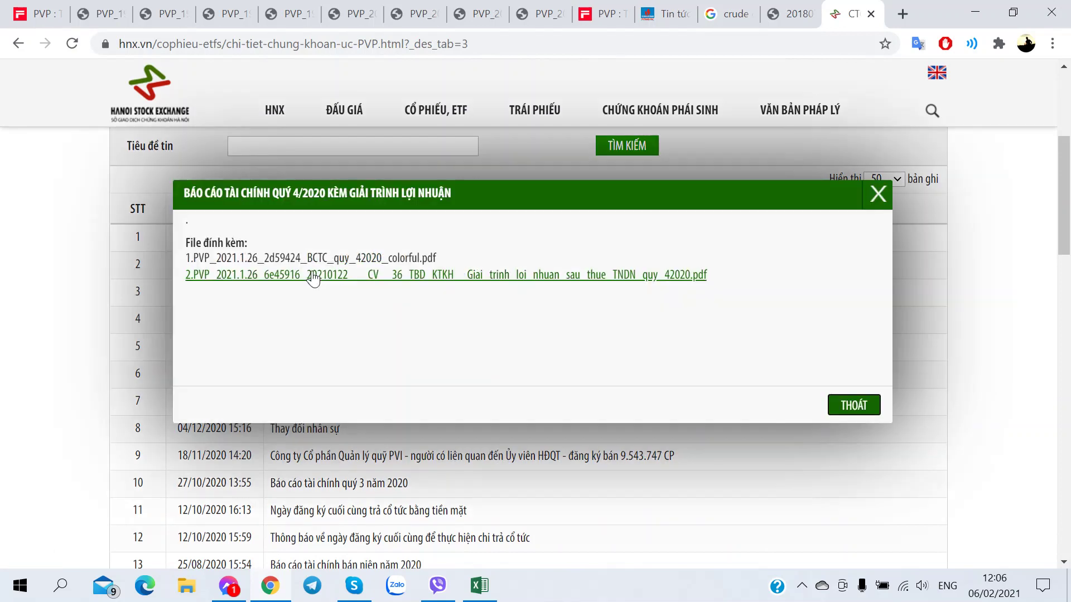
pyautogui.click(353, 276)
# Open the late-disclosure and after-tax profit explanation PDFs attached to "Báo cáo tài chính quý 3 năm 2020", and close the attachment window.
pyautogui.scroll(-3, 344, 420)
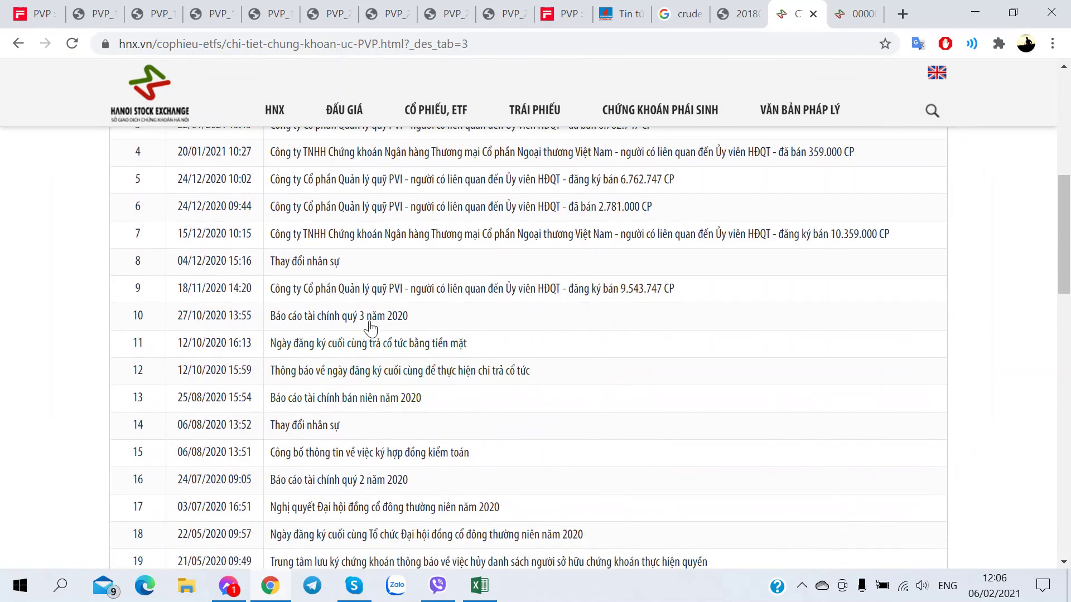
pyautogui.click(374, 318)
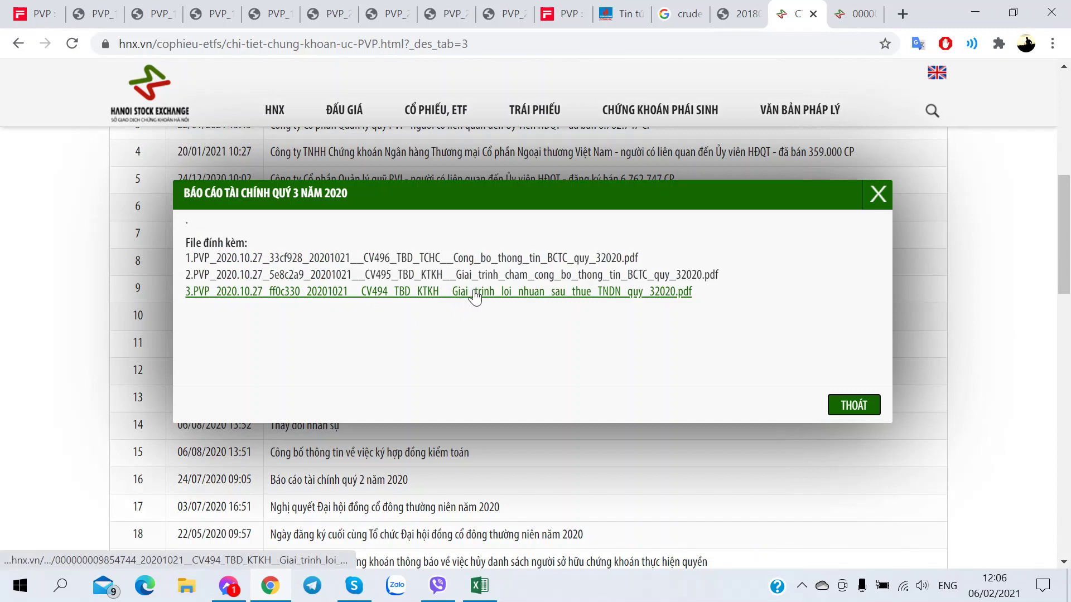
pyautogui.click(446, 274)
pyautogui.click(444, 292)
pyautogui.press('Escape')
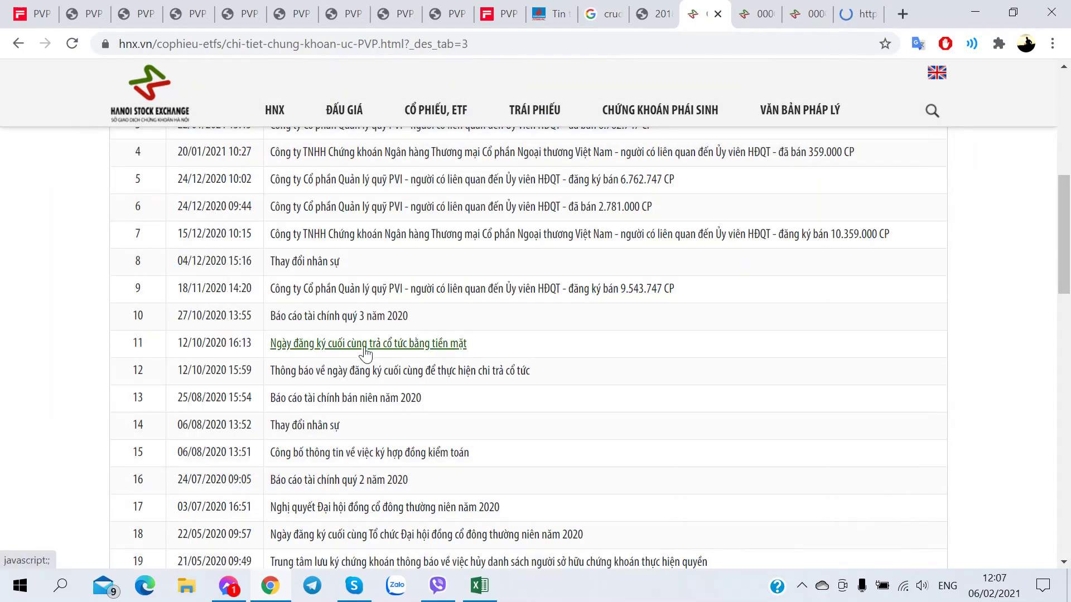
# Find the Quý 1/2020 financial report announcement, open both attached after-tax profit explanation PDFs, and close the attachment window.
pyautogui.scroll(-3, 347, 365)
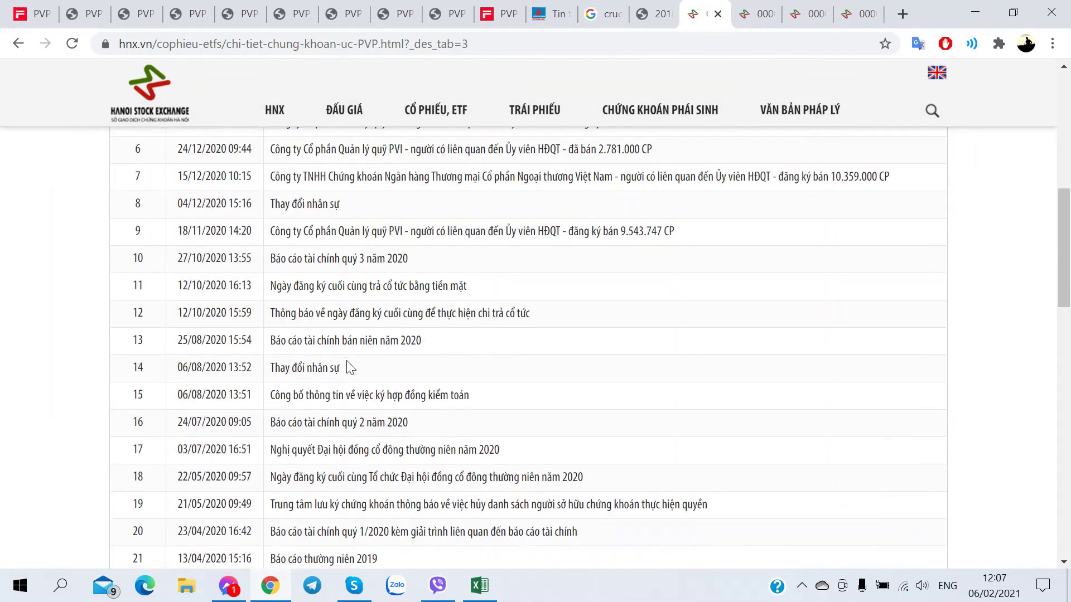
pyautogui.scroll(-3, 347, 365)
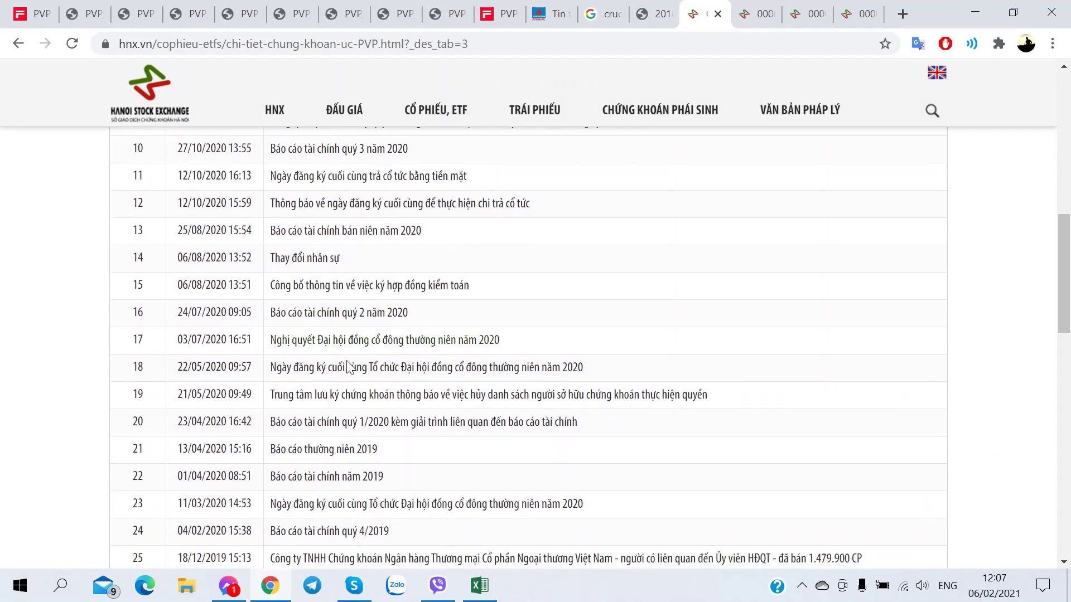
pyautogui.scroll(-3, 346, 367)
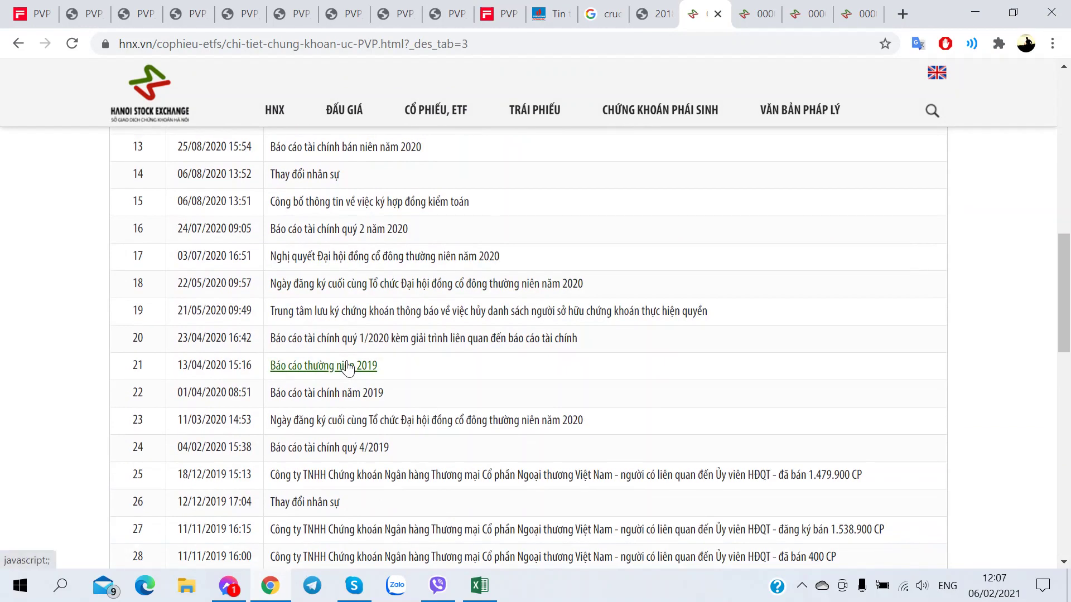
pyautogui.click(368, 338)
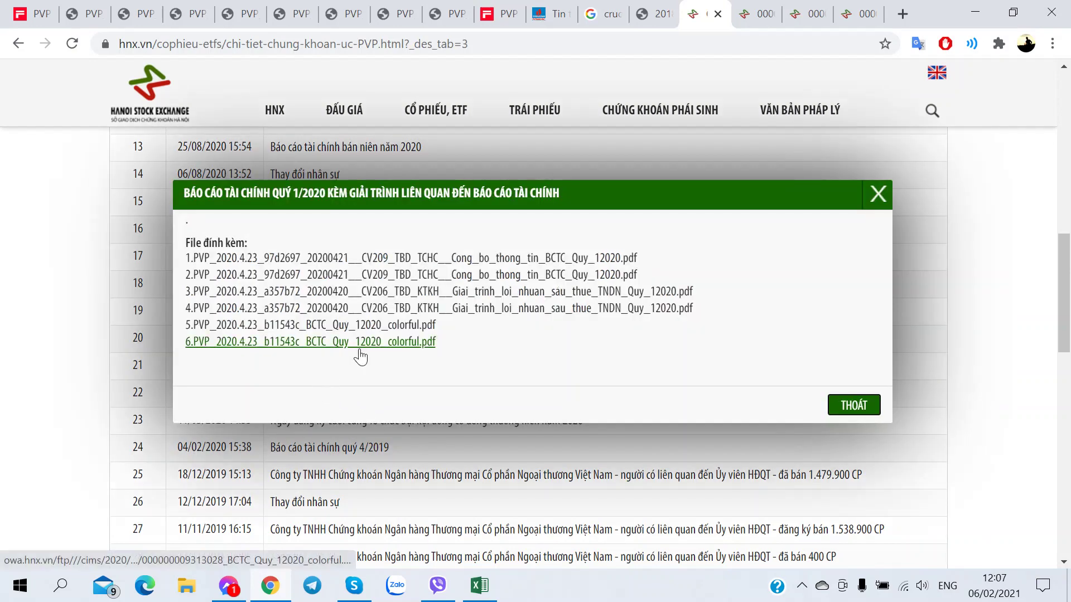
pyautogui.click(445, 294)
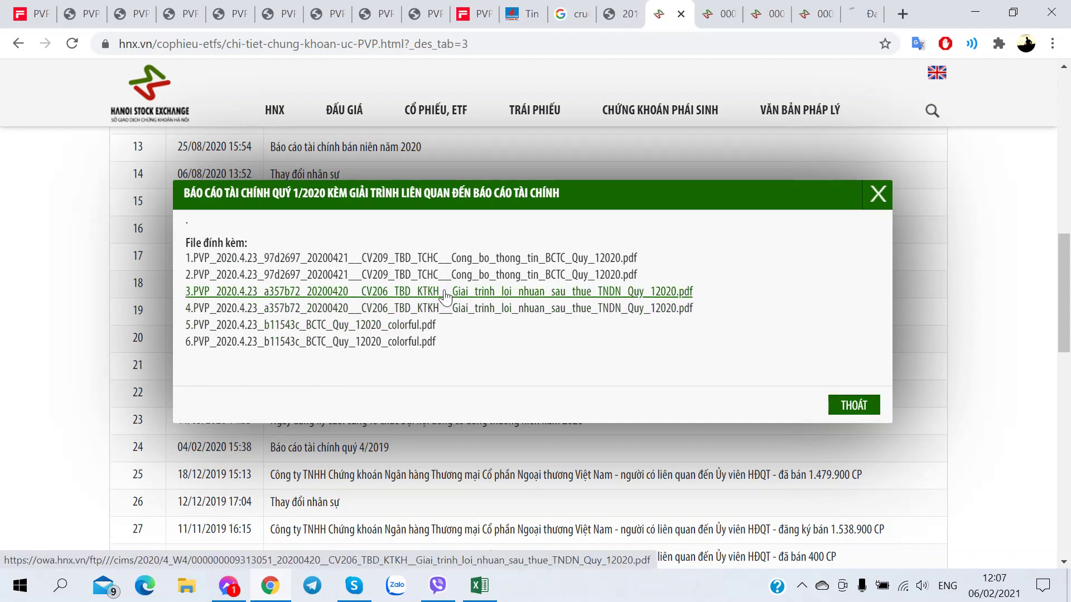
pyautogui.click(447, 308)
pyautogui.press('Escape')
pyautogui.scroll(-2, 356, 396)
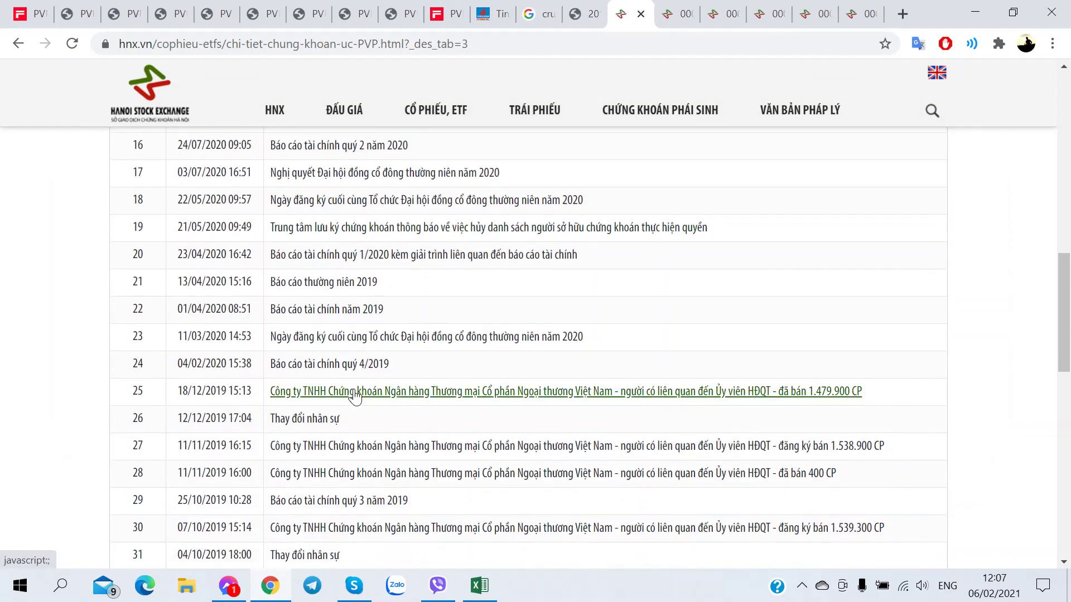
# Read the after-tax profit explanations for Quý 4/2020 and Quý 3/2020 against the same quarters of 2019, closing each PDF.
pyautogui.hotkey('ctrl', 'Tab')
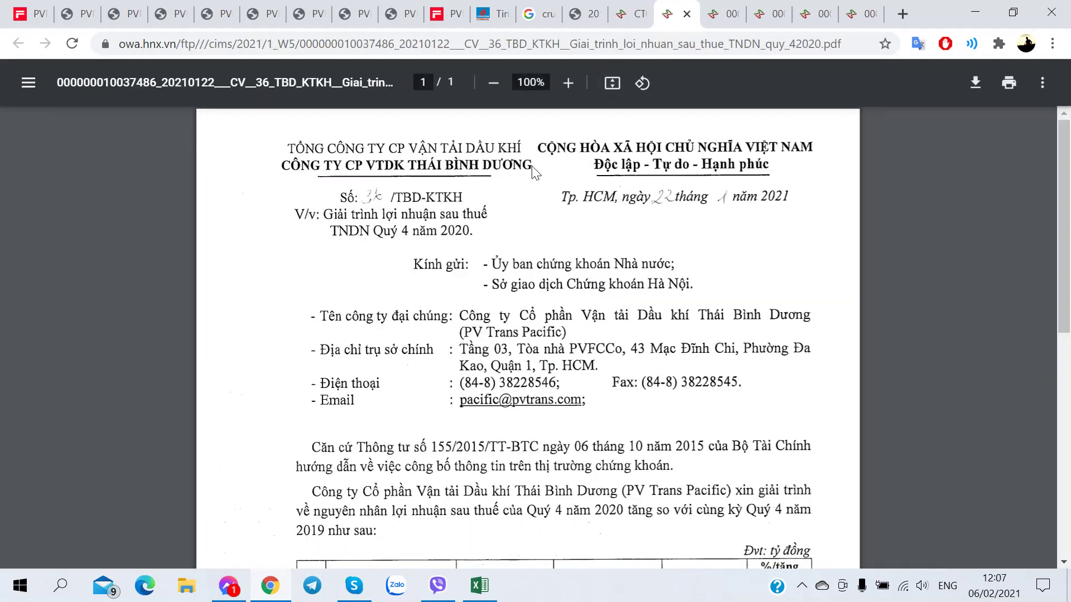
pyautogui.scroll(-6, 528, 316)
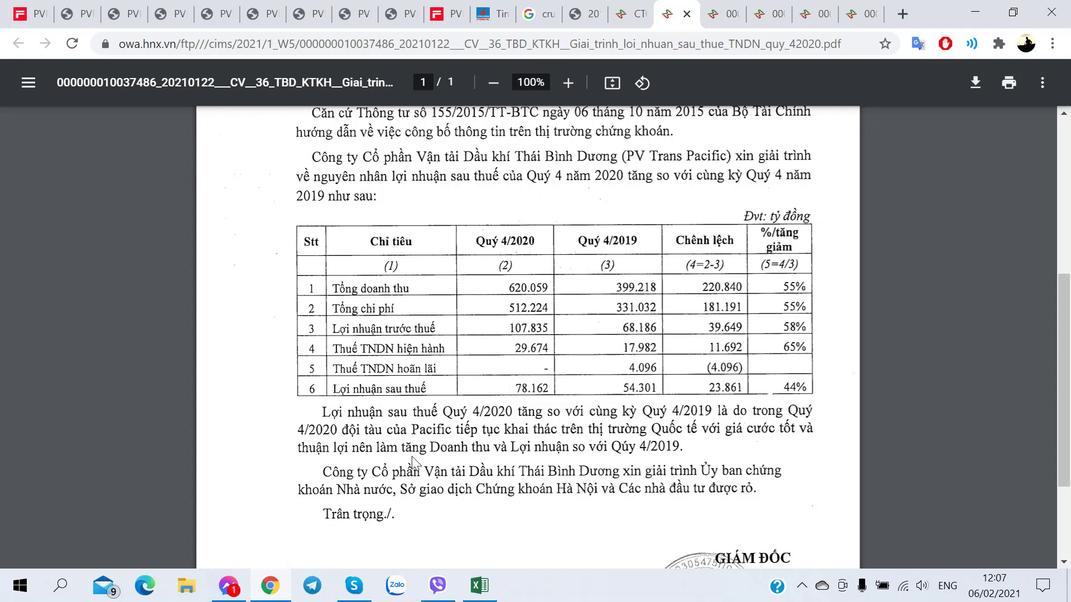
pyautogui.scroll(-3, 413, 461)
pyautogui.hotkey('ctrl', 'w')
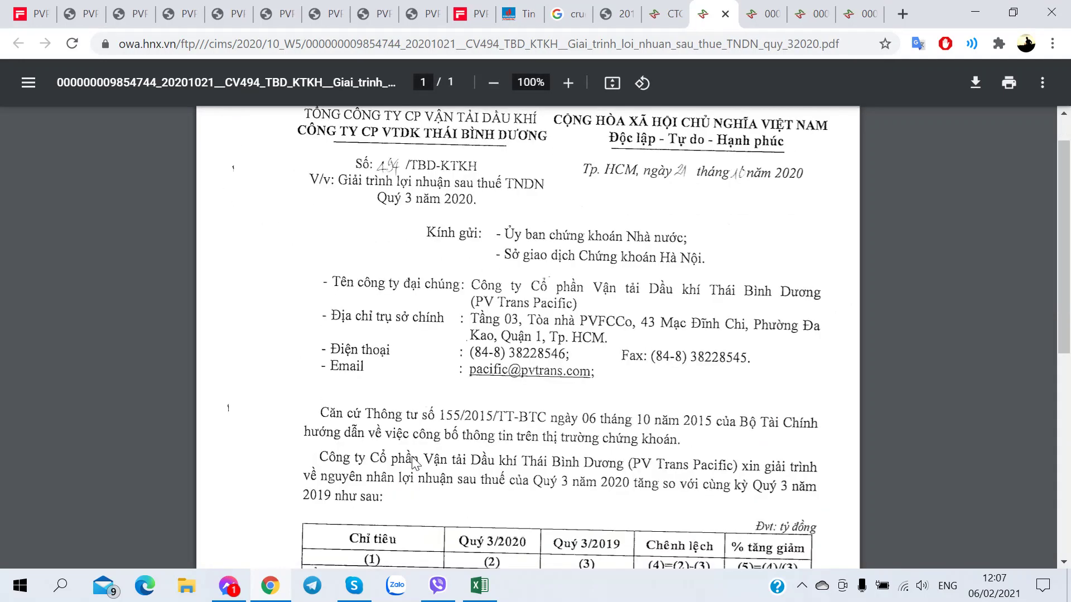
pyautogui.scroll(-5, 413, 462)
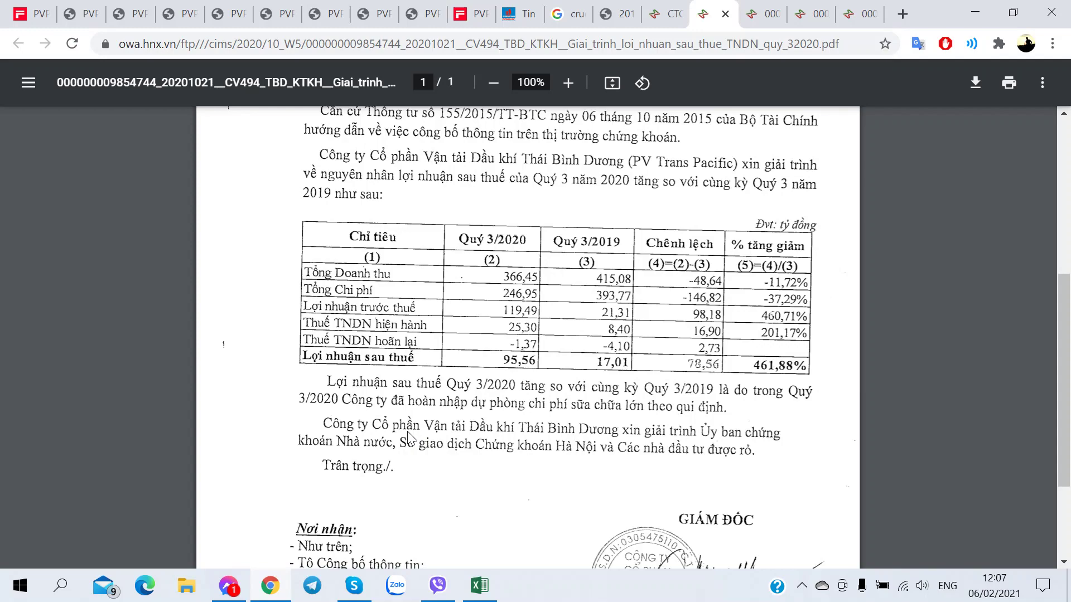
pyautogui.hotkey('ctrl', 'w')
# Read the explanation for the late disclosure of the Quý 3/2020 financial report and close the PDF.
pyautogui.scroll(-9, 409, 438)
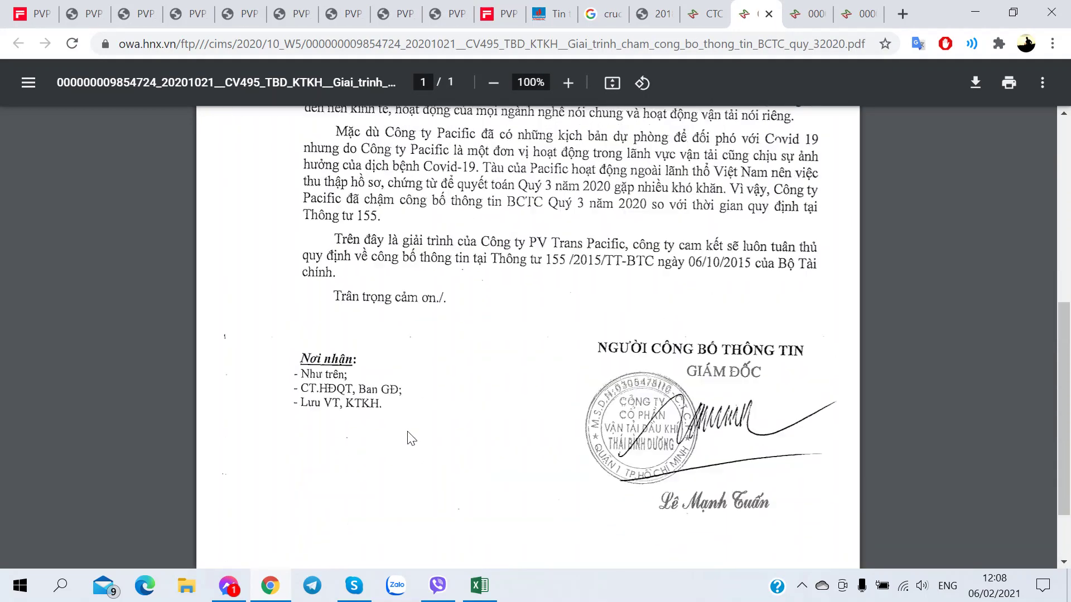
pyautogui.scroll(4, 409, 438)
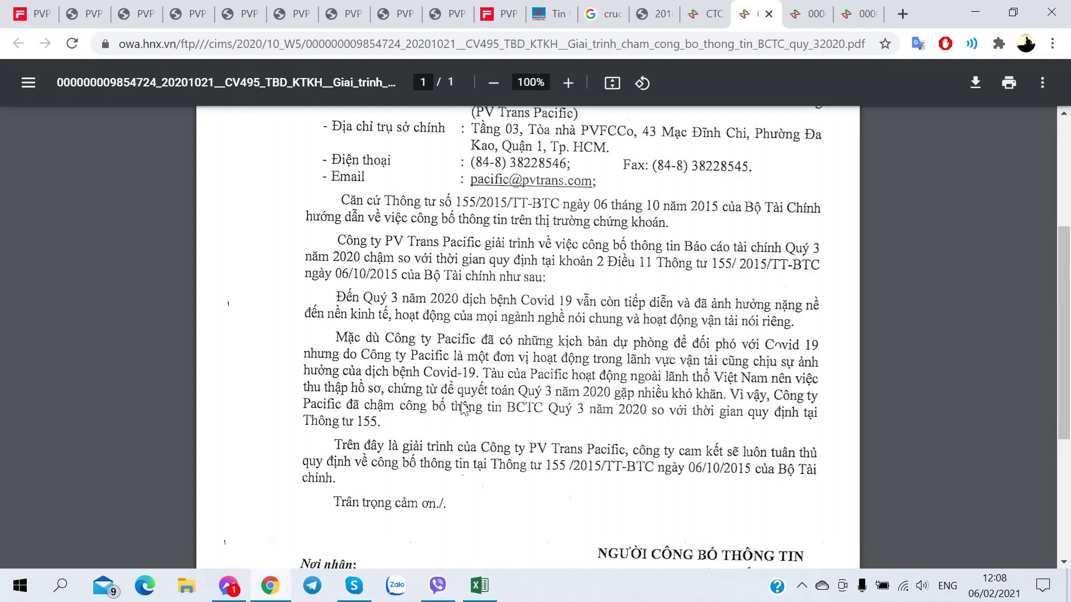
pyautogui.scroll(-5, 349, 419)
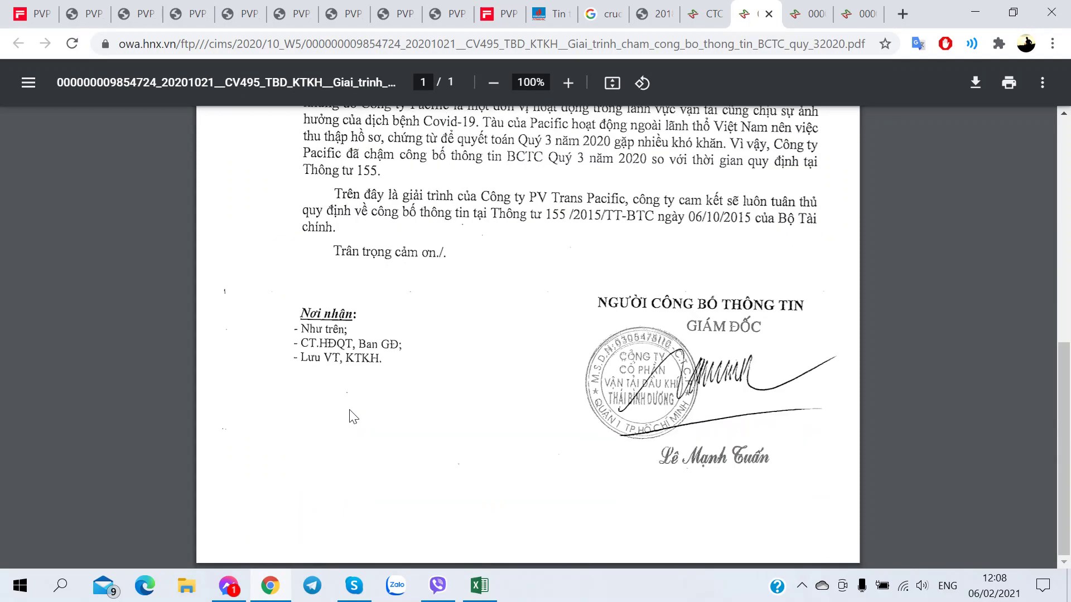
pyautogui.scroll(10, 351, 417)
pyautogui.hotkey('ctrl', 'w')
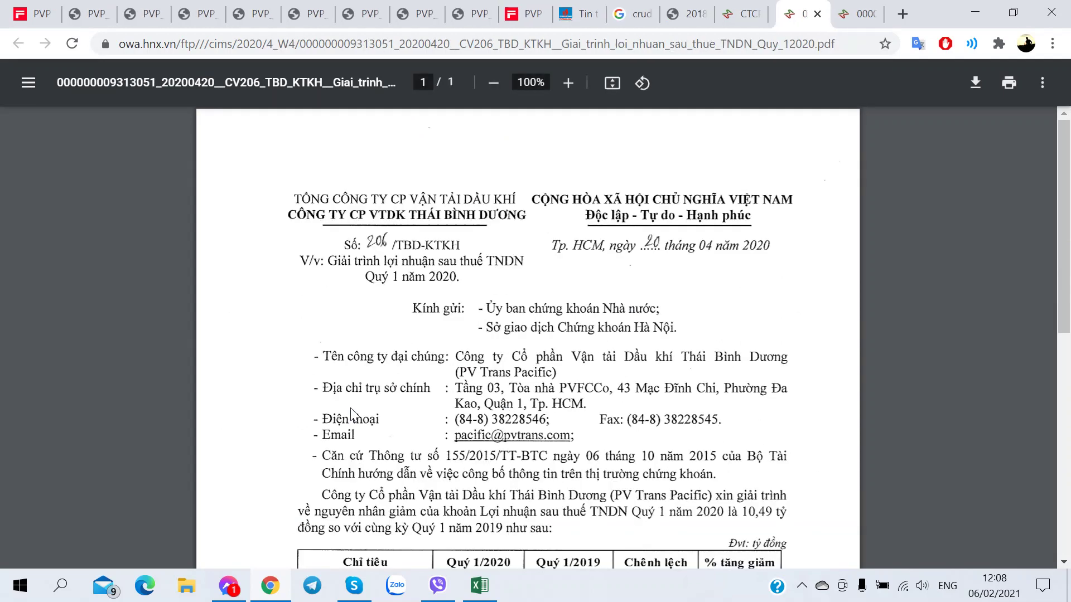
# Read the Quý 1/2020 after-tax profit explanation against Quý 1/2019 and close both copies of the PDF.
pyautogui.scroll(-2, 355, 413)
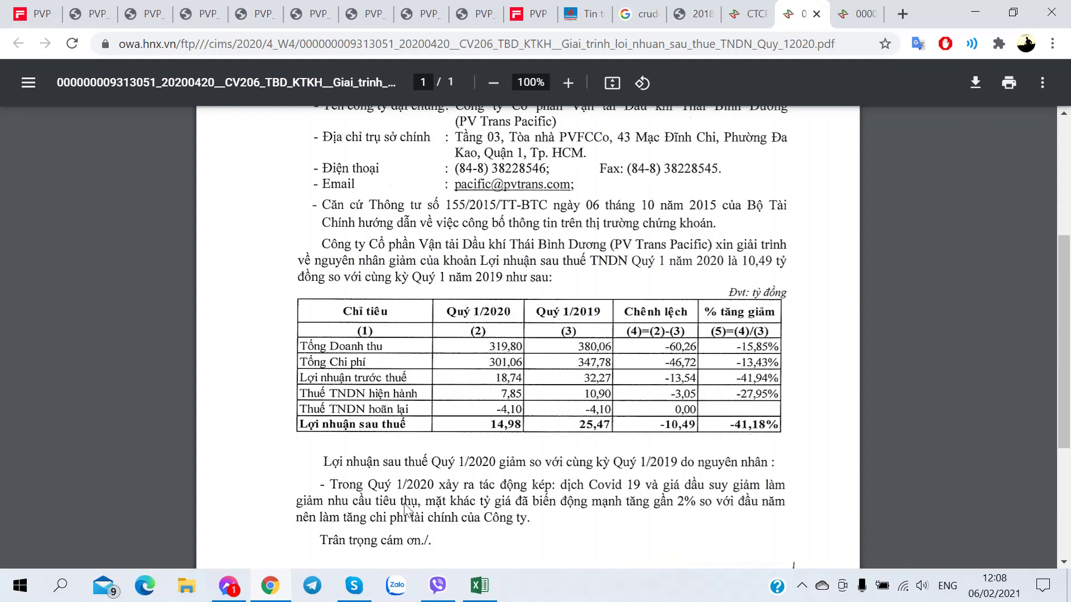
pyautogui.hotkey('ctrl', 'w')
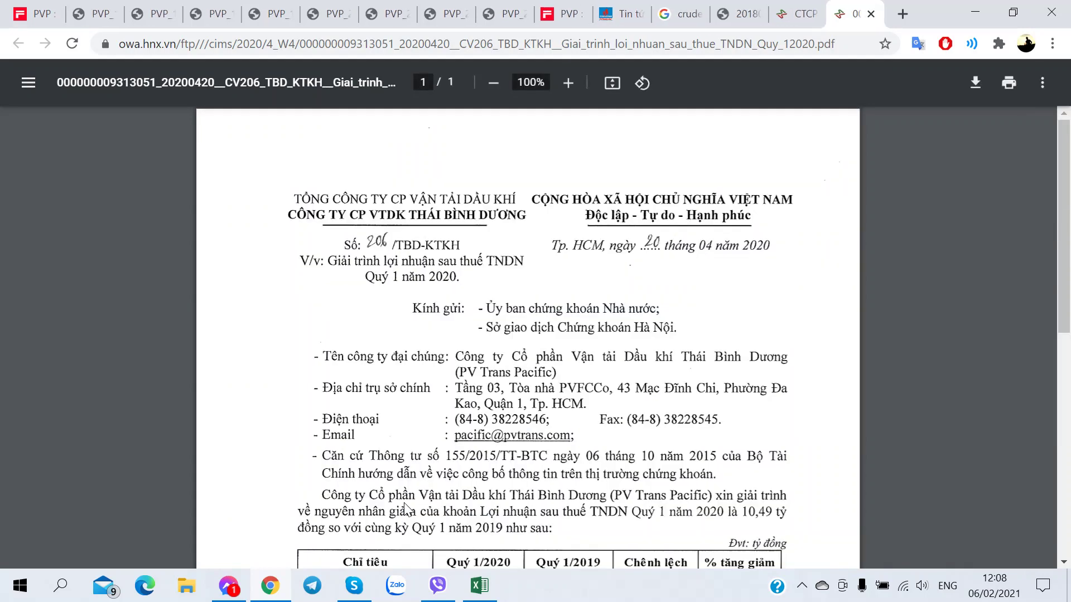
pyautogui.scroll(-3, 407, 508)
pyautogui.scroll(-1, 407, 508)
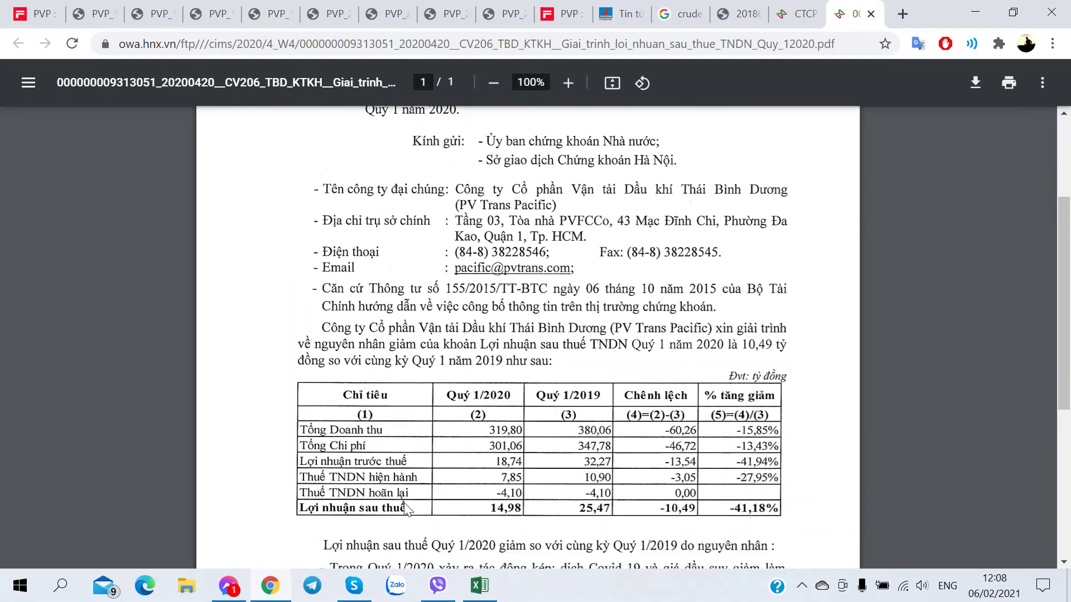
pyautogui.scroll(-3, 406, 508)
pyautogui.scroll(3, 408, 509)
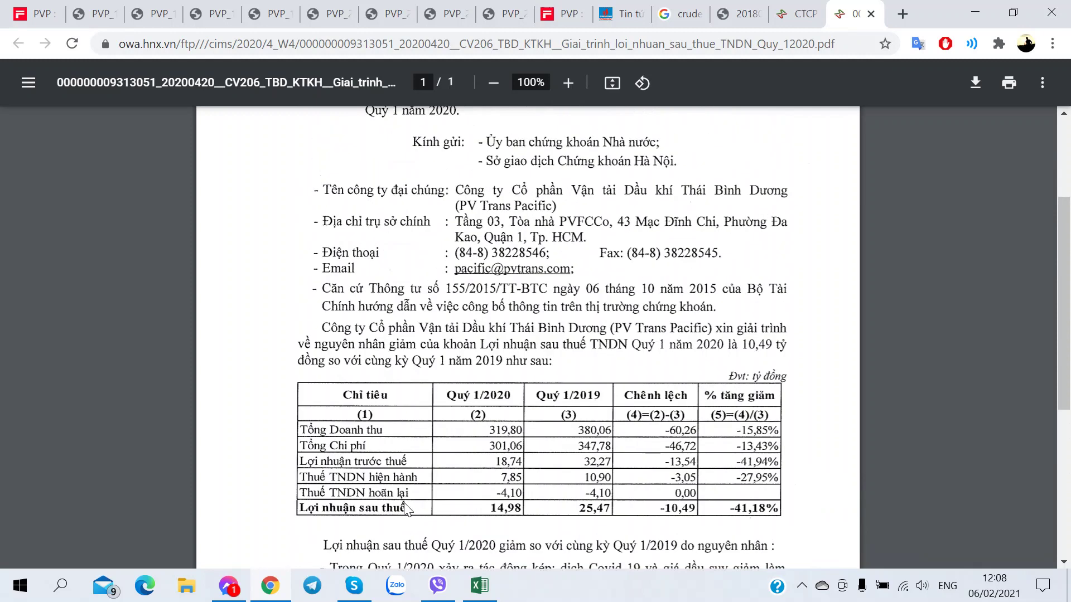
pyautogui.hotkey('ctrl', 'w')
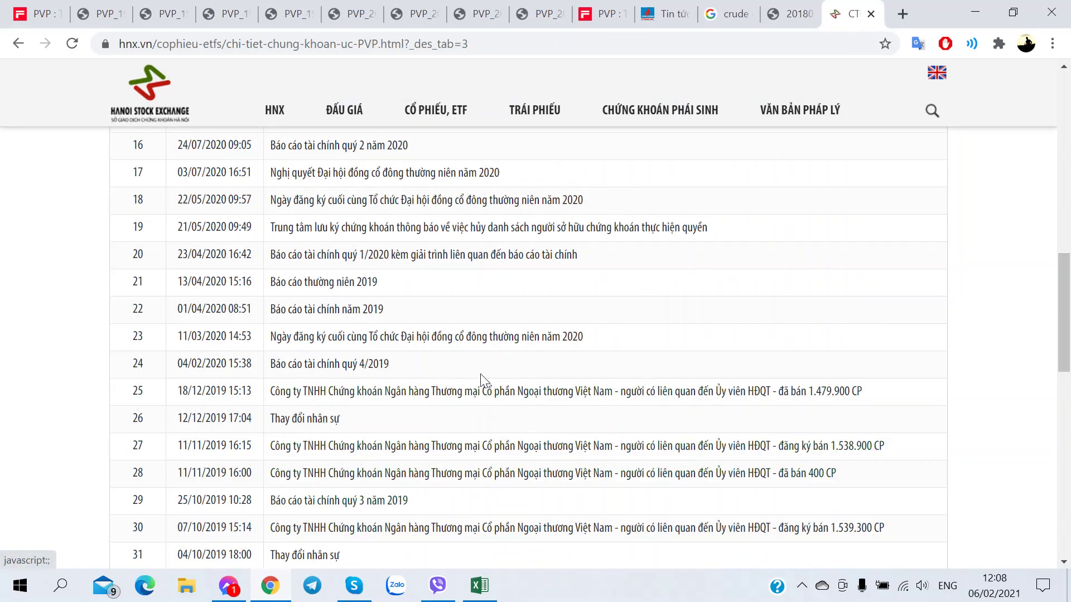
# Find "Báo cáo tài chính quý 3 năm 2019" in the announcements, open its after-tax profit explanation PDF, and close the attachment window.
pyautogui.scroll(-3, 483, 381)
pyautogui.scroll(-3, 483, 381)
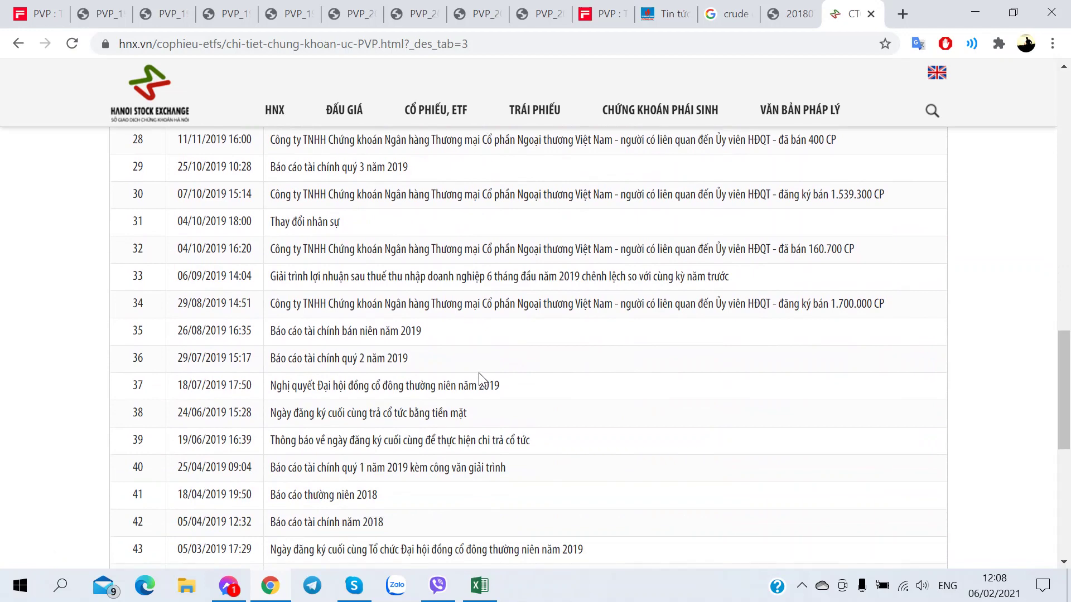
pyautogui.scroll(3, 459, 370)
pyautogui.scroll(-2, 390, 290)
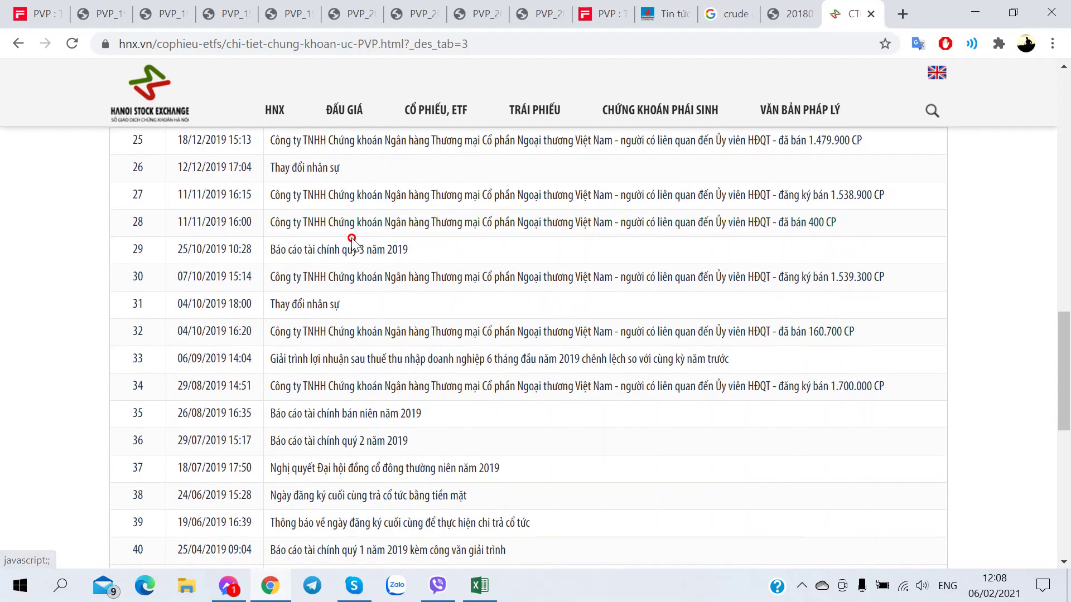
pyautogui.click(273, 263)
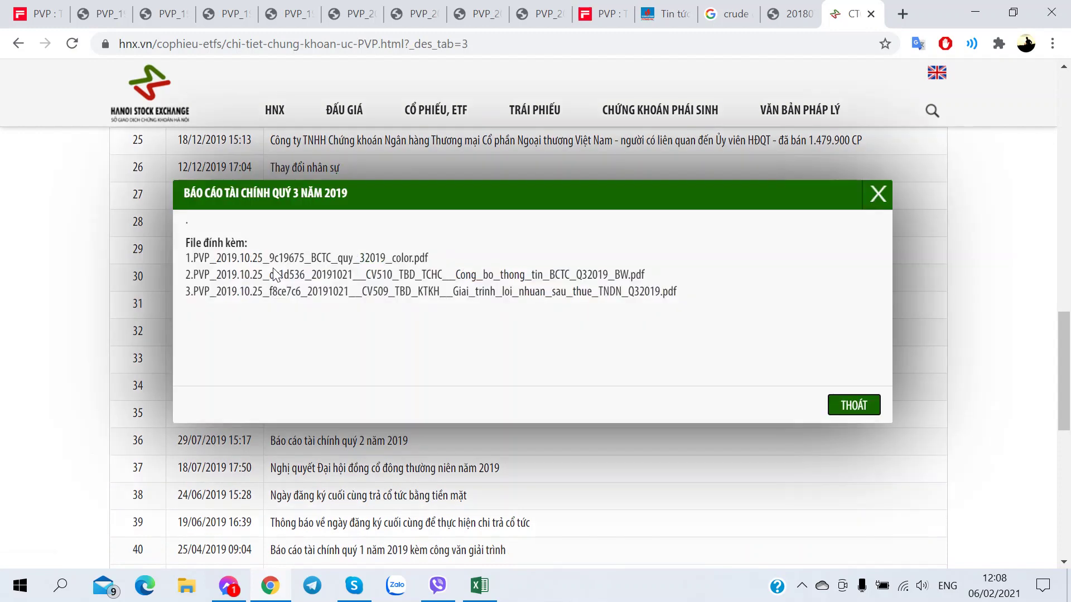
pyautogui.click(369, 292)
pyautogui.click(877, 193)
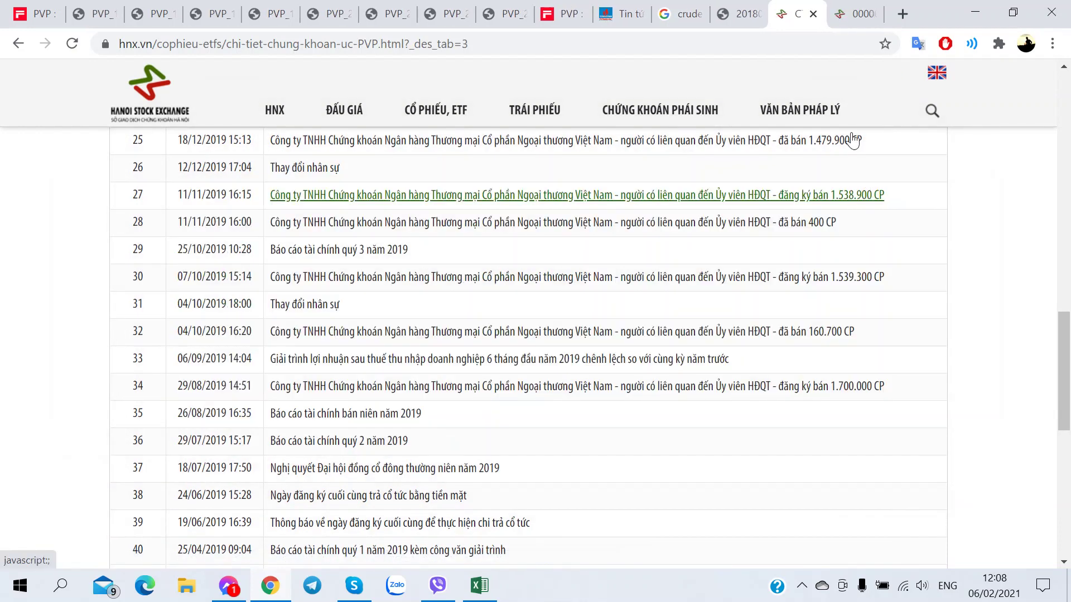
# Switch to the Quý 3/2019 explanation PDF, read the profit comparison with Quý 3/2018 and its reasons, and close it.
pyautogui.click(849, 16)
pyautogui.scroll(-5, 486, 434)
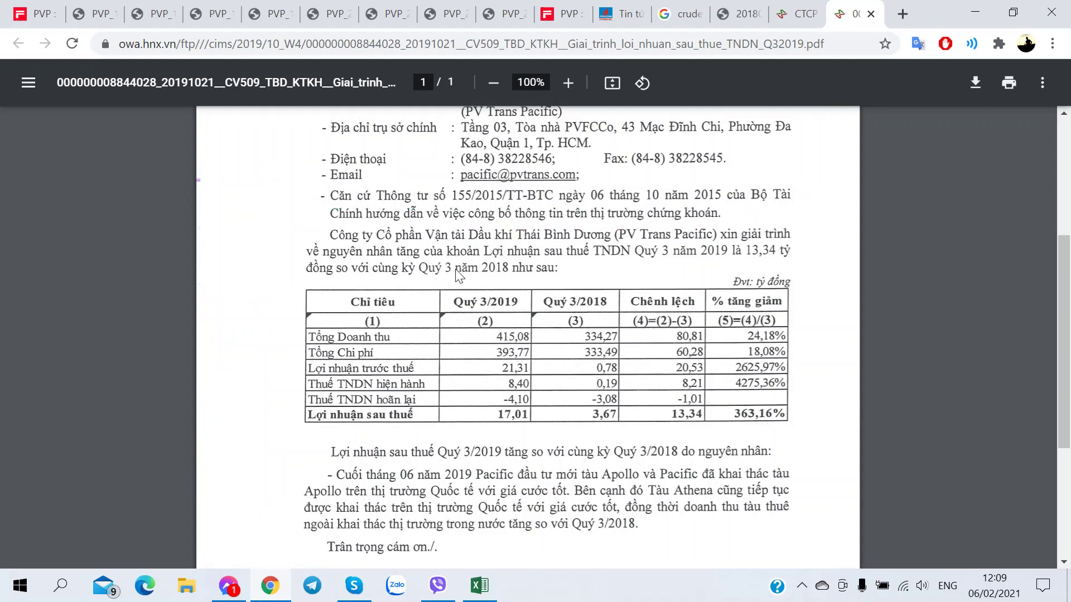
pyautogui.scroll(-5, 456, 275)
pyautogui.hotkey('ctrl', 'w')
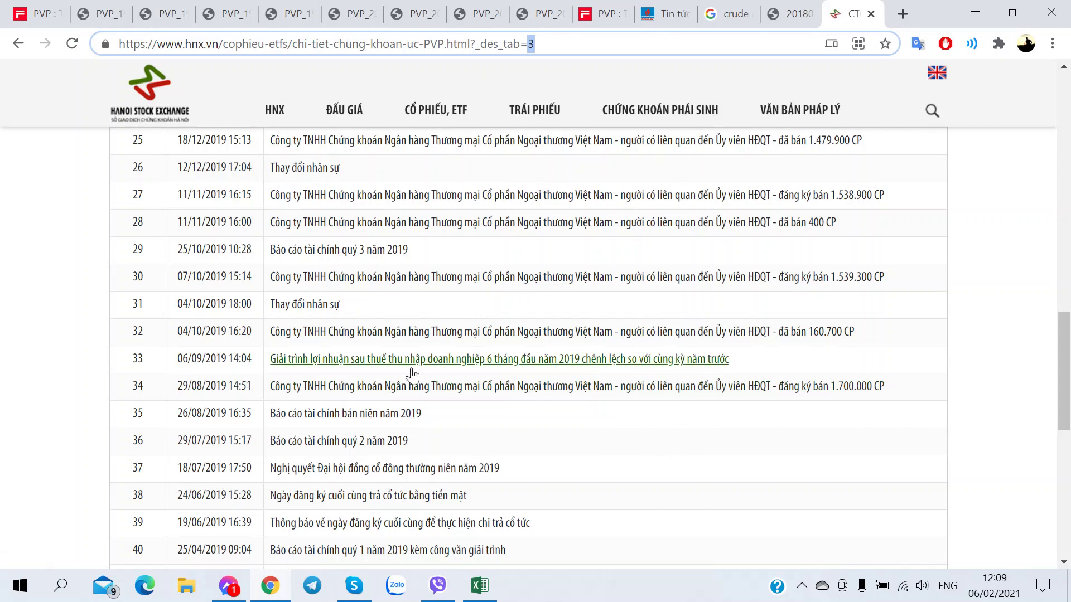
# Find "Báo cáo tài chính quý 1 năm 2018" on page 2 of the announcements and open its profit explanation PDF.
pyautogui.scroll(-1, 393, 419)
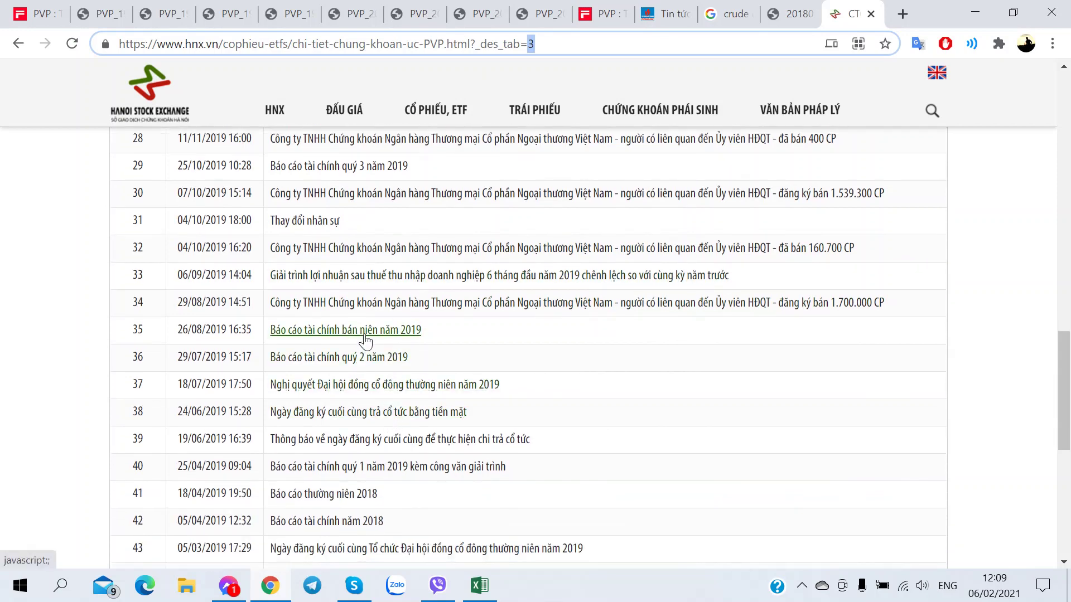
pyautogui.scroll(-2, 390, 419)
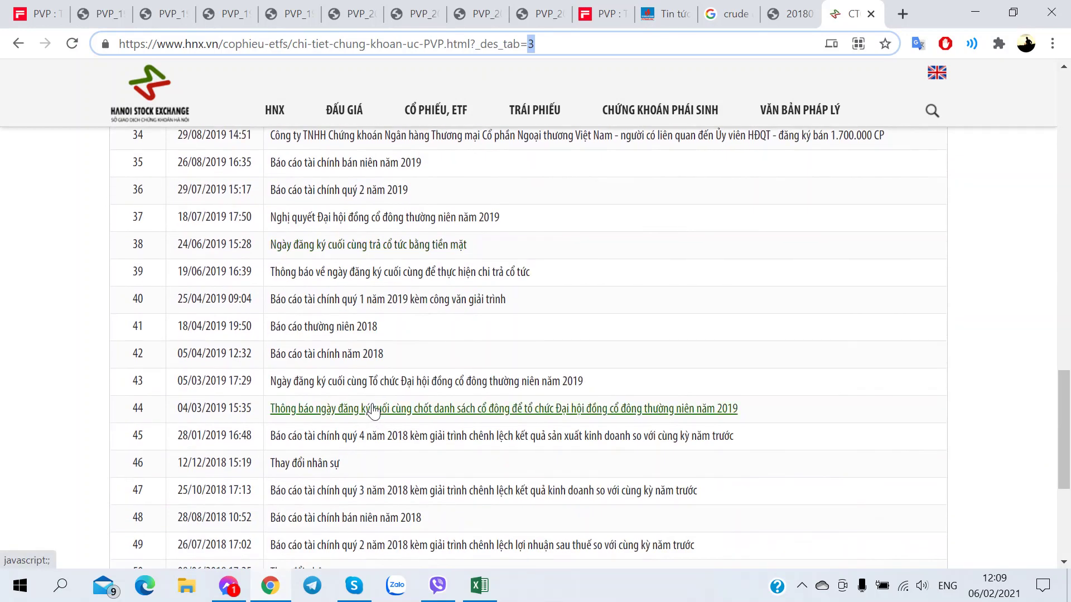
pyautogui.scroll(-2, 373, 413)
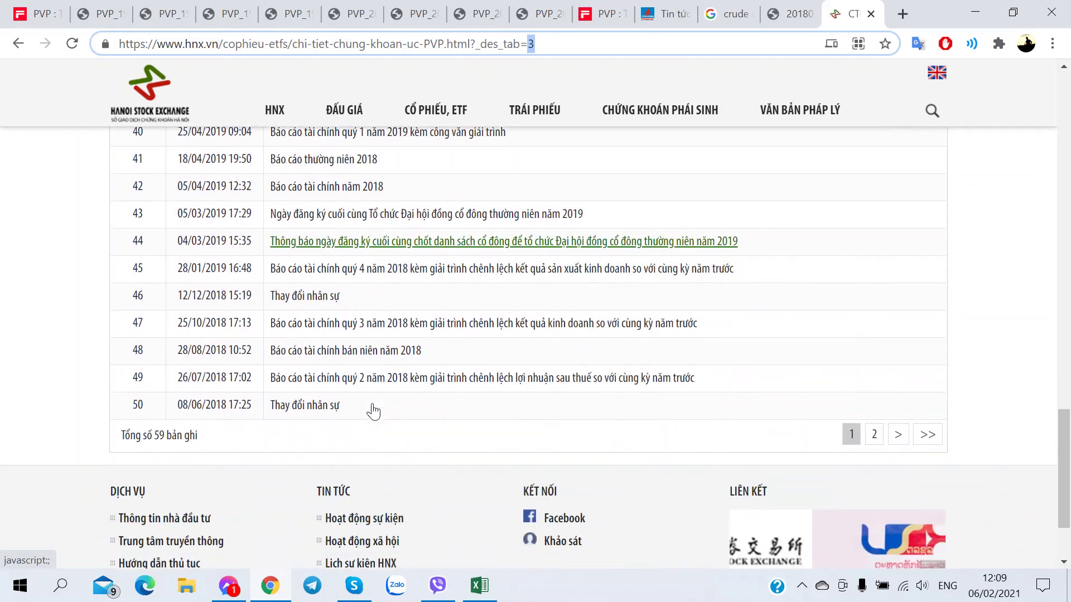
pyautogui.click(874, 435)
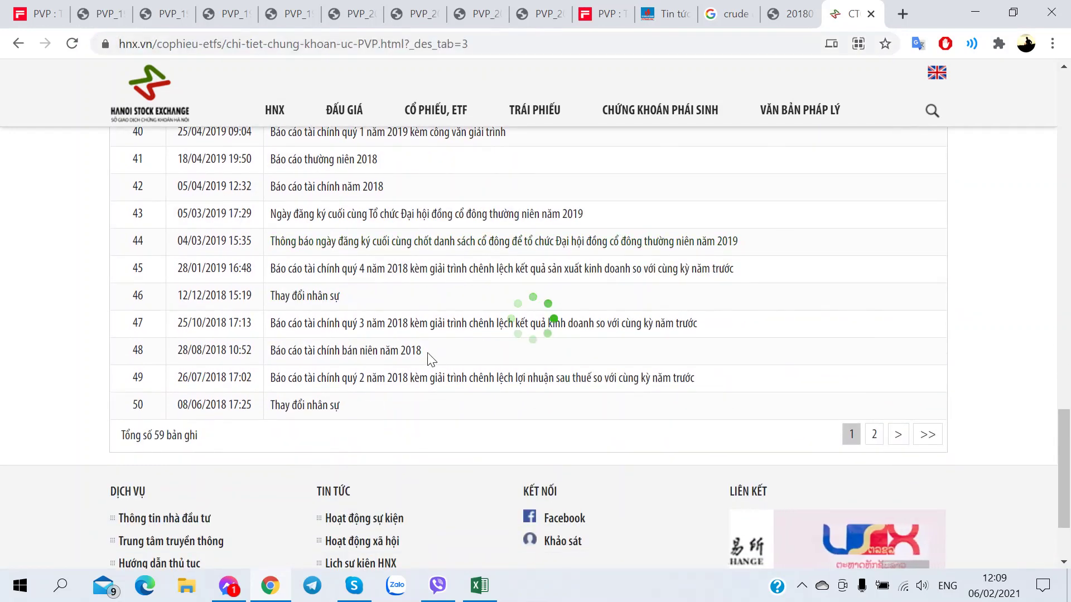
pyautogui.scroll(4, 430, 359)
pyautogui.scroll(-2, 358, 359)
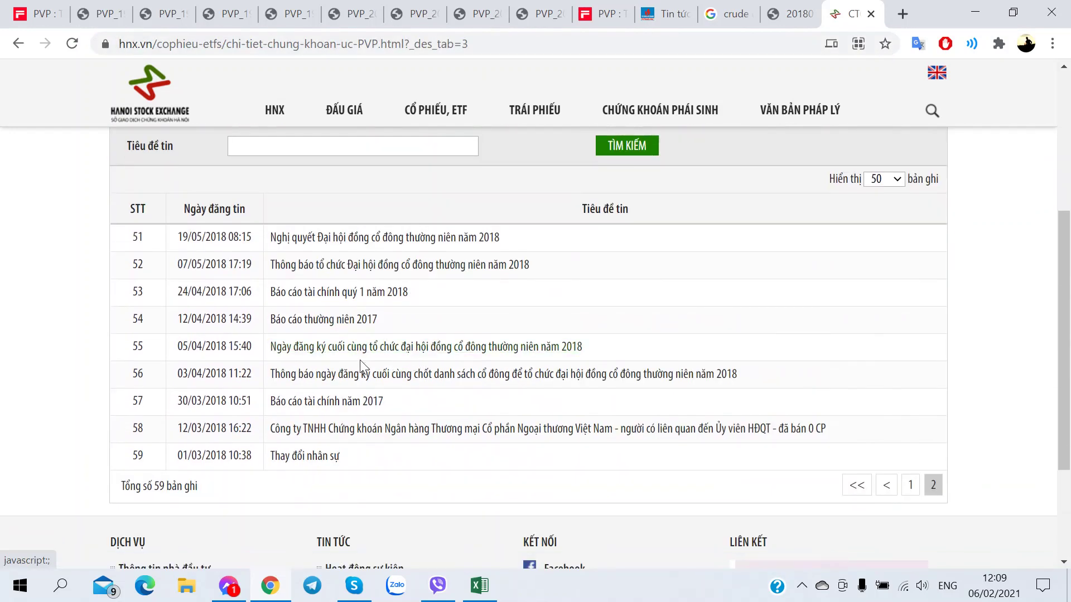
pyautogui.click(367, 301)
pyautogui.click(369, 275)
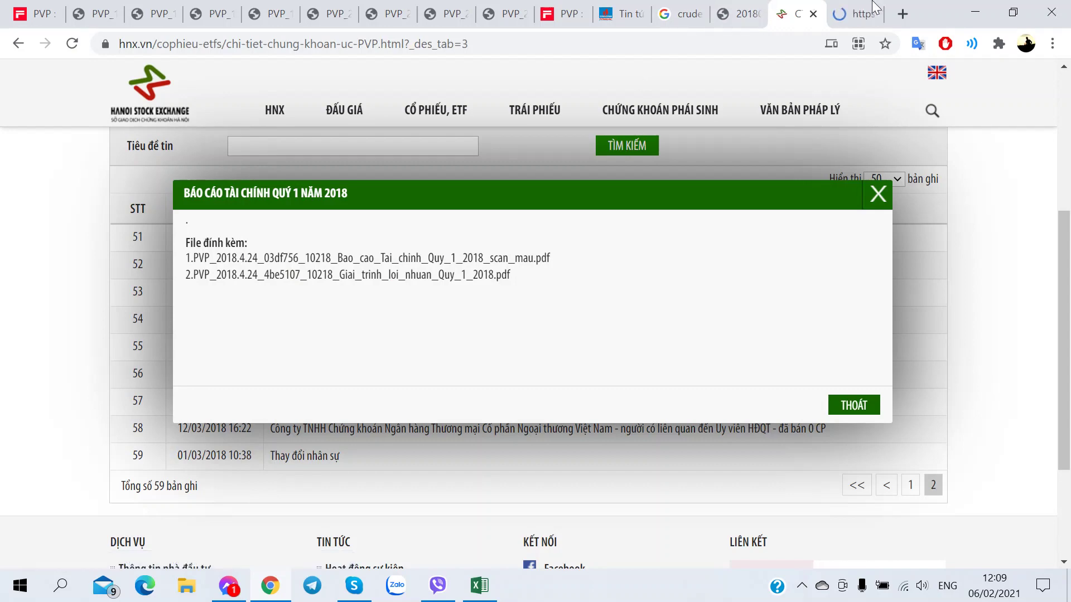
# Read the Quý 1/2018 after-tax profit comparison with Quý 1/2017 and its reasons, and close the PDF and attachment window.
pyautogui.scroll(-5, 473, 240)
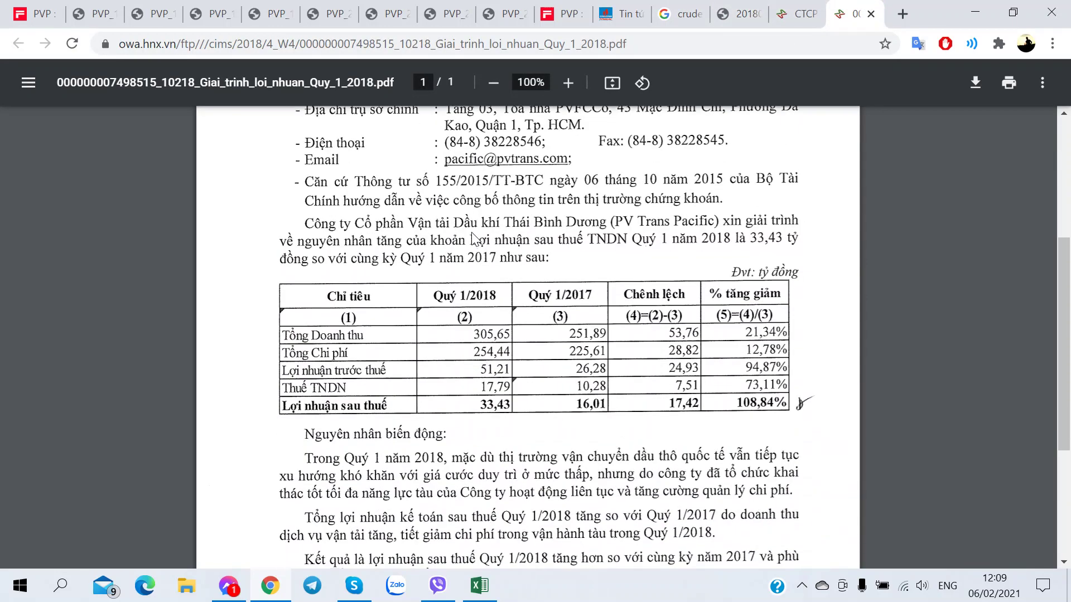
pyautogui.scroll(-3, 473, 240)
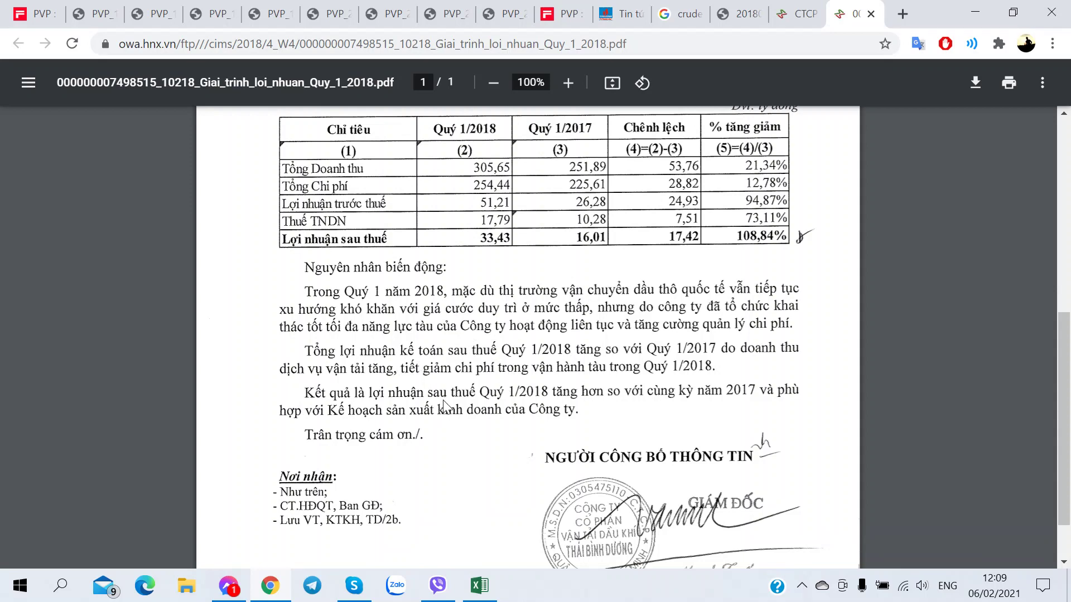
pyautogui.scroll(8, 445, 405)
pyautogui.hotkey('ctrl', 'w')
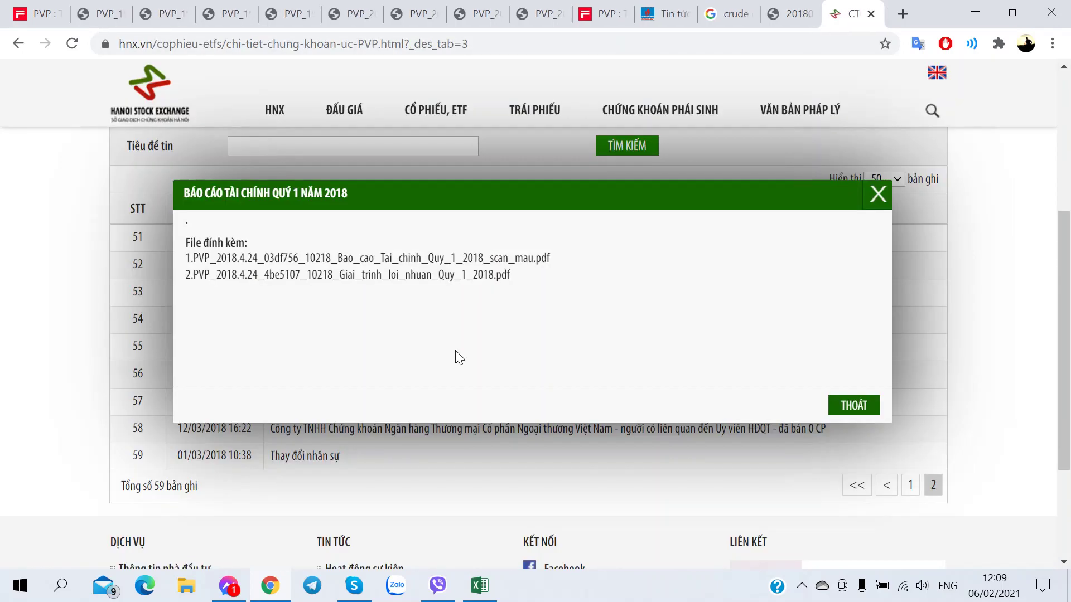
pyautogui.press('Escape')
# Switch to the CafeF event list for PVP and look through the first page of company news for profit explanations.
pyautogui.click(789, 14)
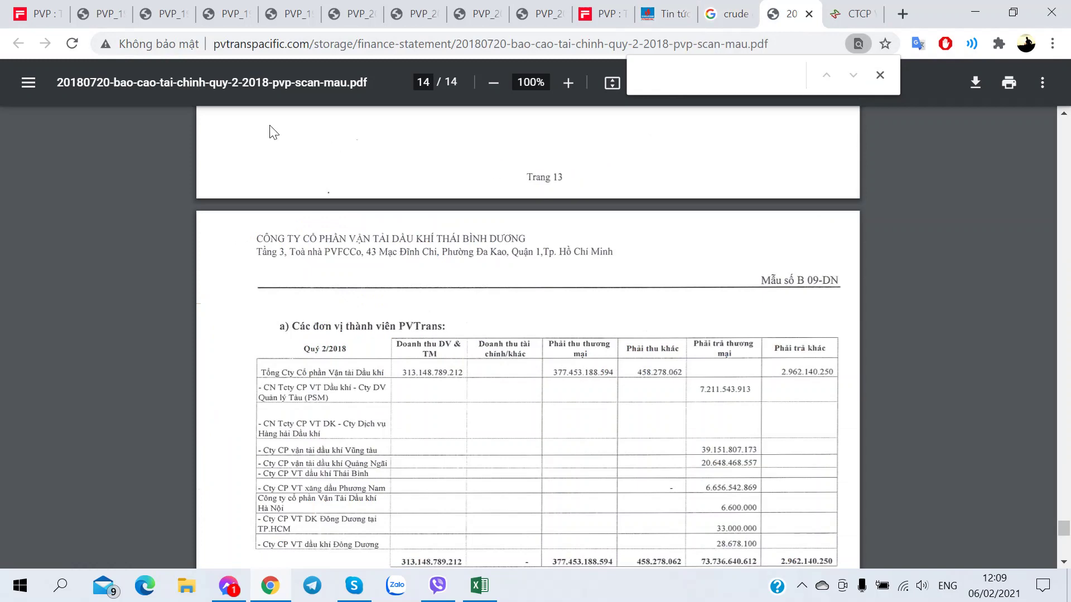
pyautogui.click(234, 6)
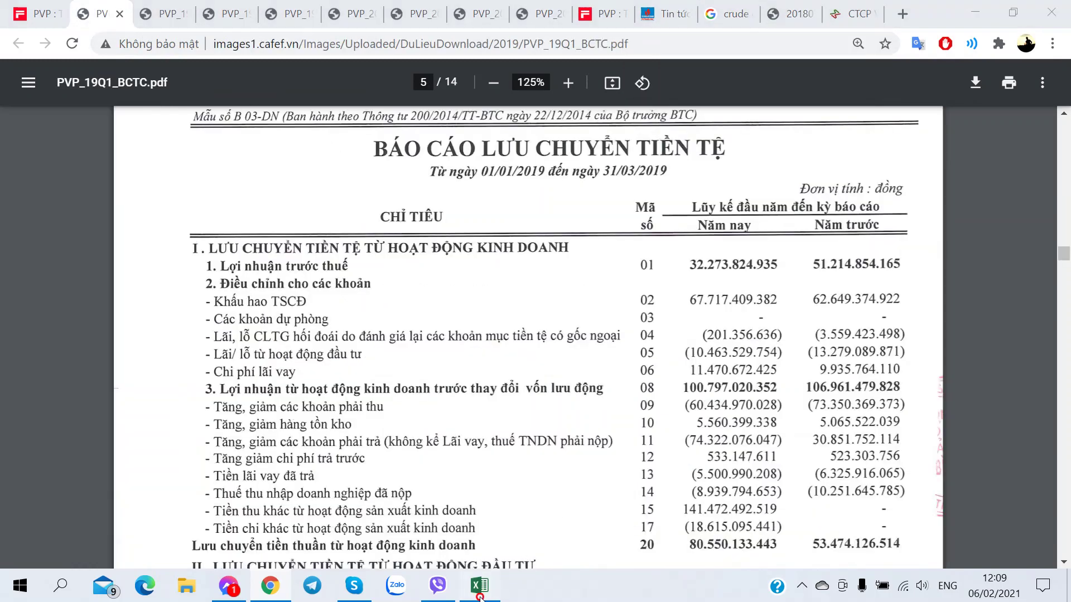
pyautogui.hotkey('alt', 'Tab')
pyautogui.hotkey('alt', 'Tab')
pyautogui.hotkey('ctrl', '1')
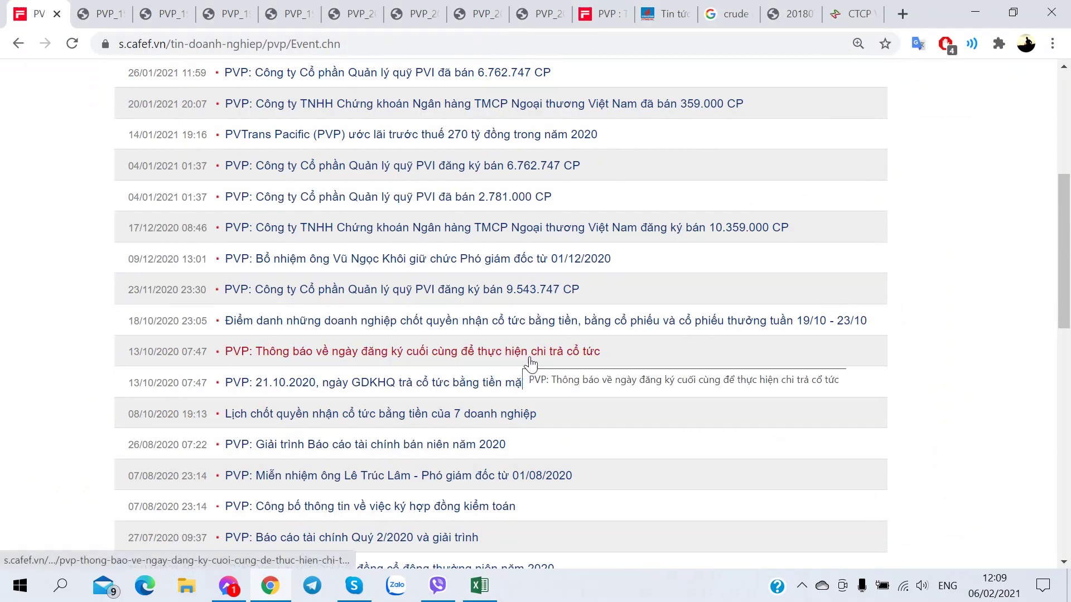
pyautogui.scroll(-1, 534, 366)
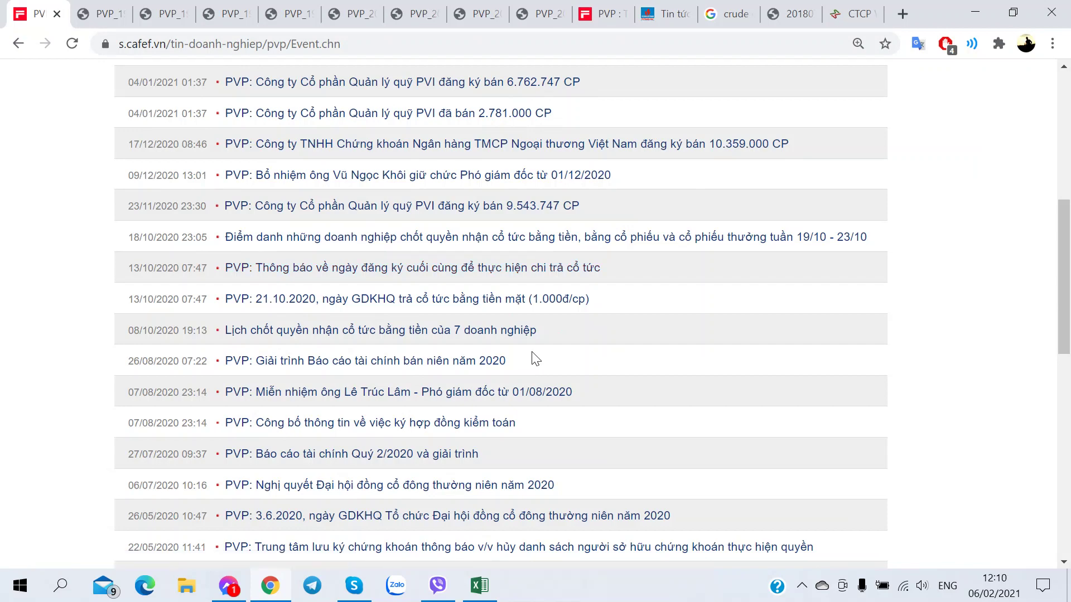
pyautogui.scroll(-2, 535, 360)
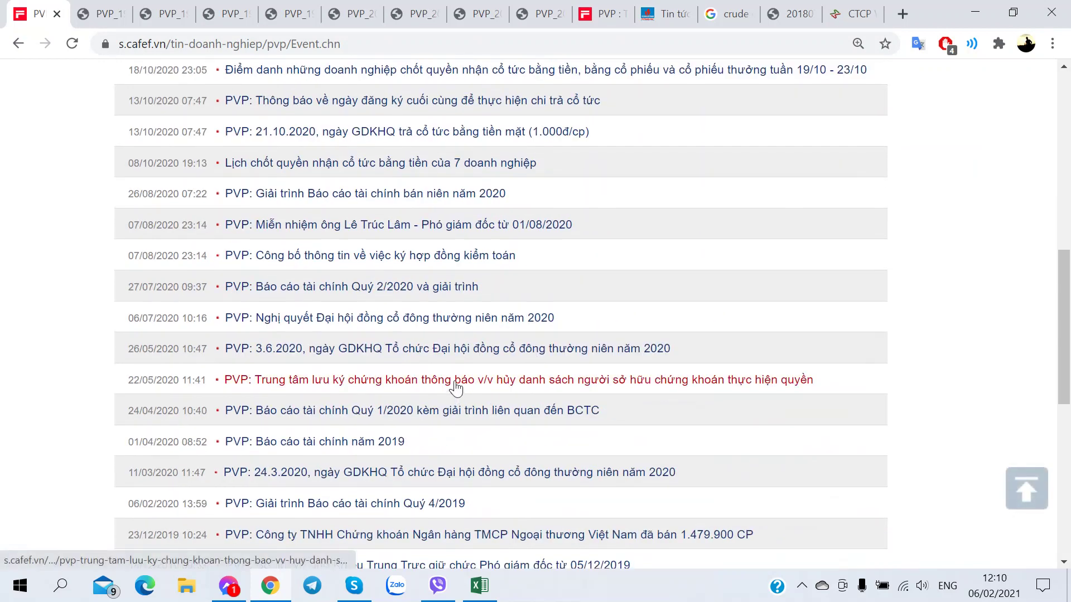
pyautogui.scroll(-2, 456, 385)
pyautogui.scroll(-2, 463, 409)
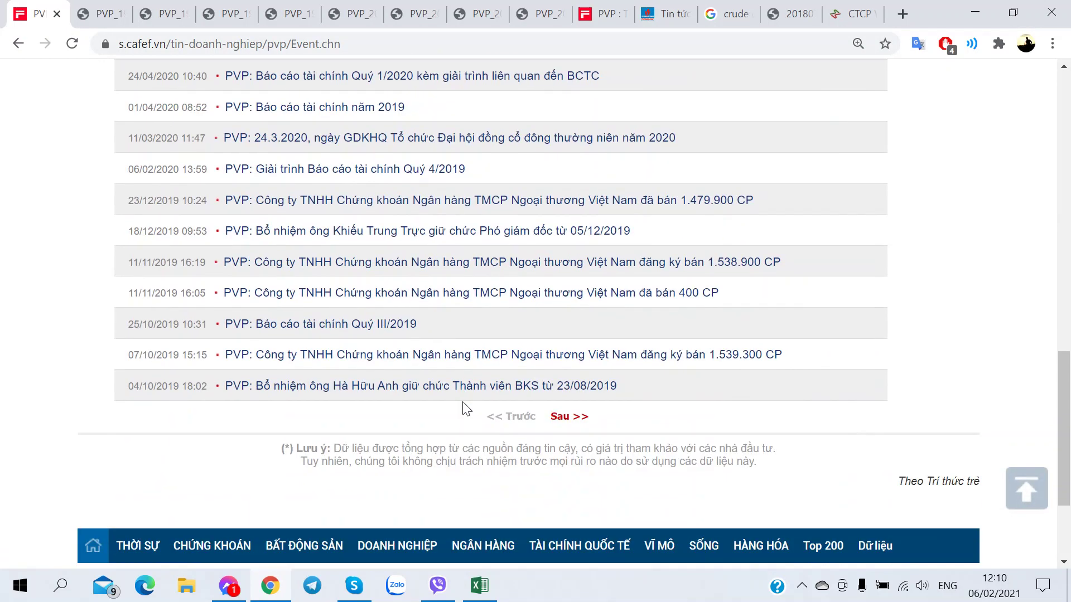
# Go to the next page of the CafeF event list and look through the 2017–2019 announcements.
pyautogui.click(569, 423)
pyautogui.scroll(8, 403, 391)
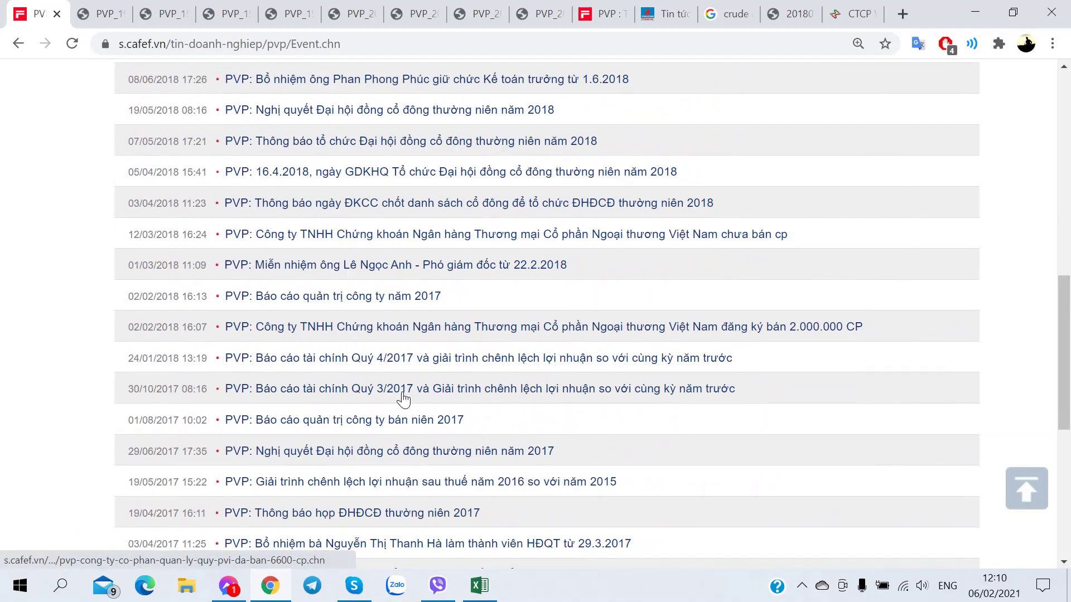
pyautogui.scroll(-5, 402, 392)
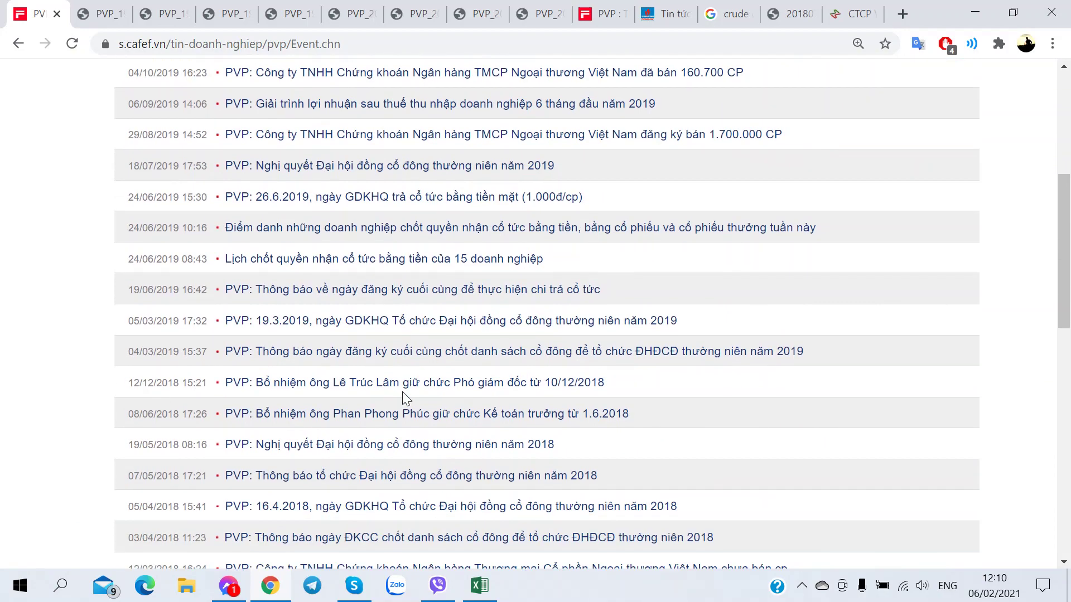
pyautogui.scroll(-2, 403, 335)
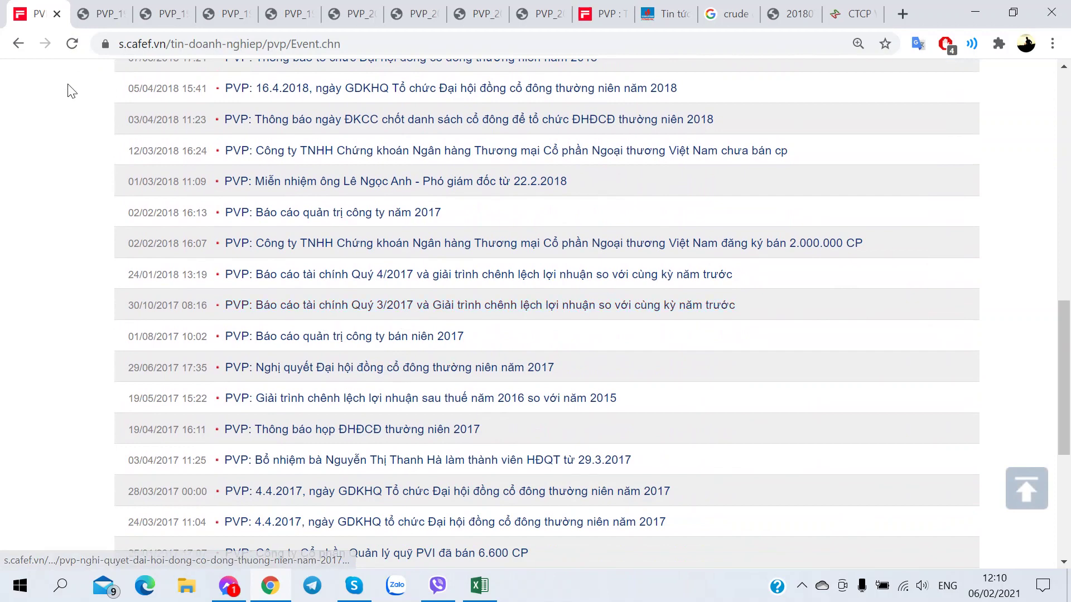
pyautogui.scroll(-3, 226, 262)
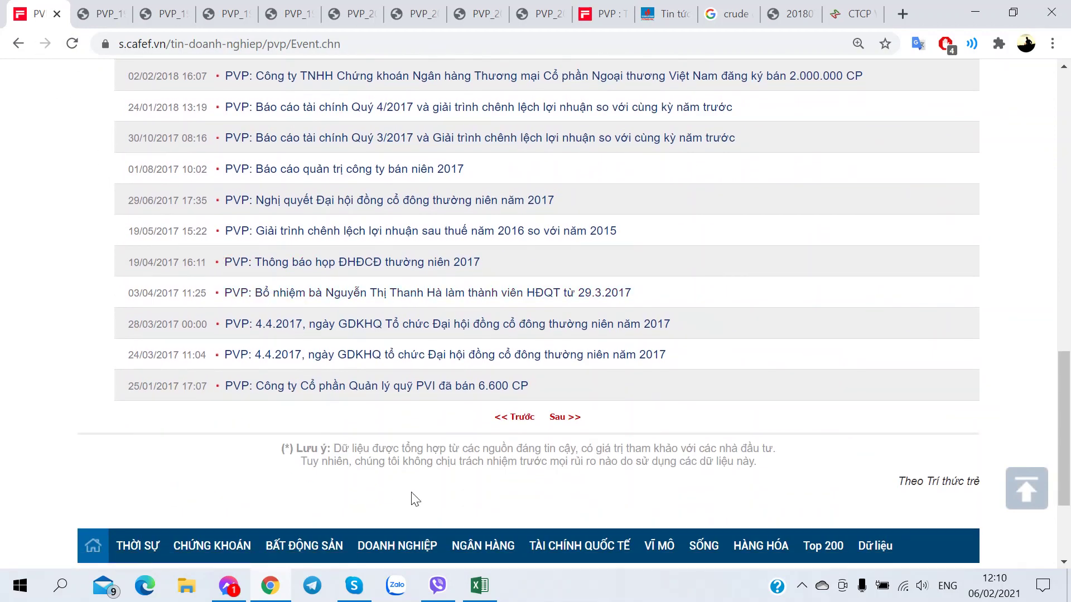
# Switch to the PVP workbook in Excel and enter "Cầu Vận tải Dầu thô Tăng" in E308 beneath the oil-price note.
pyautogui.click(480, 586)
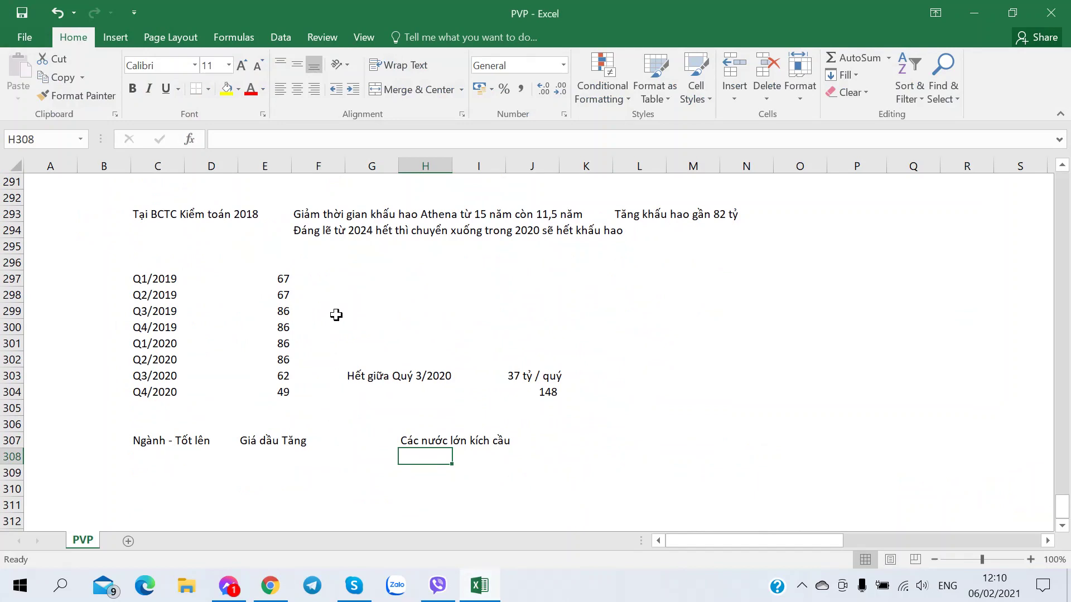
pyautogui.click(580, 453)
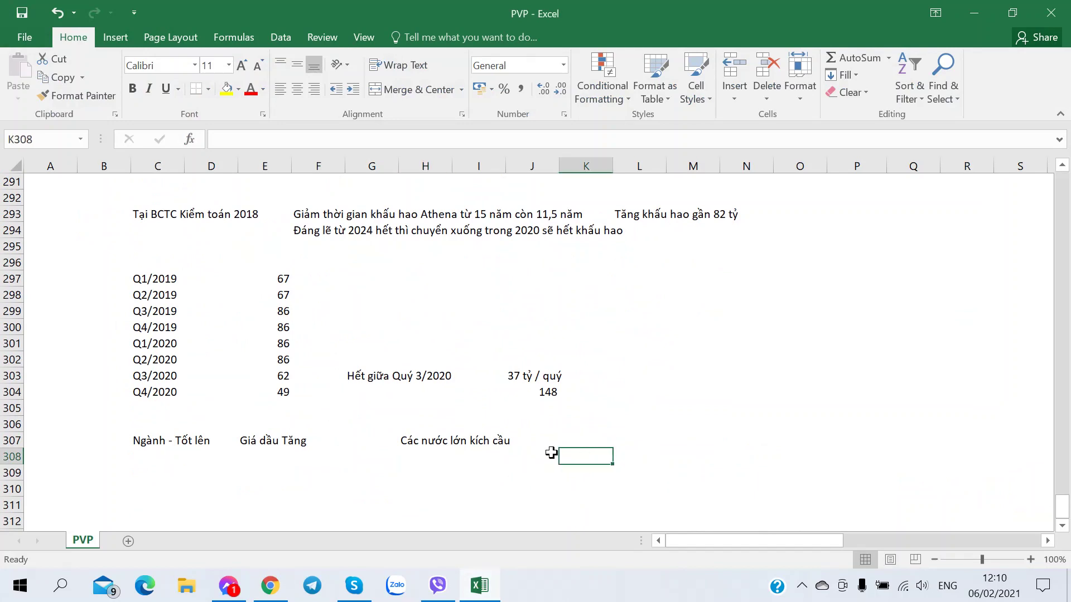
pyautogui.click(144, 440)
pyautogui.click(249, 440)
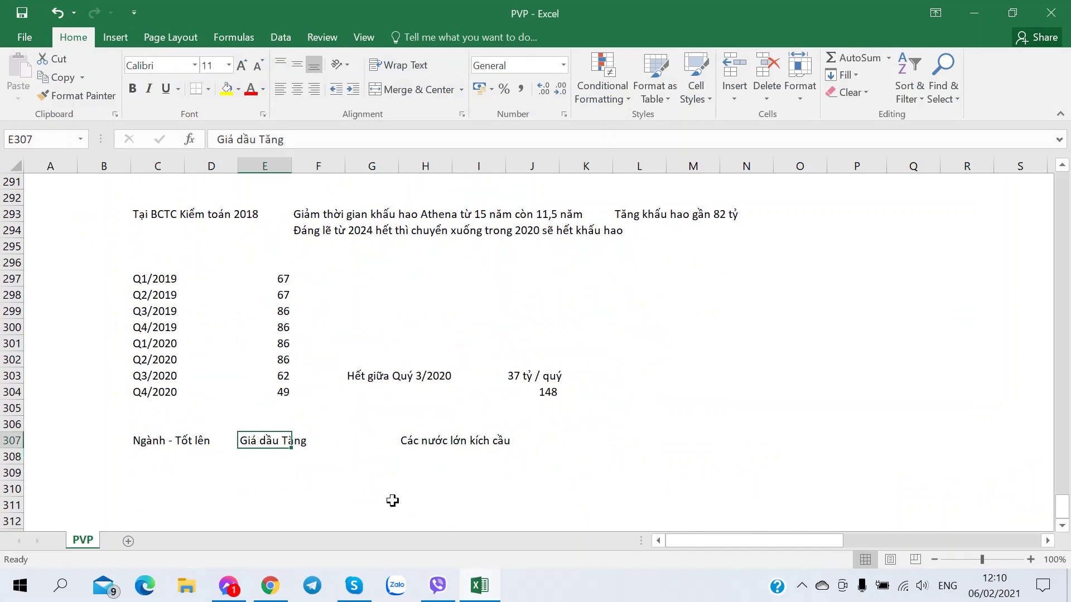
pyautogui.click(390, 494)
pyautogui.click(265, 453)
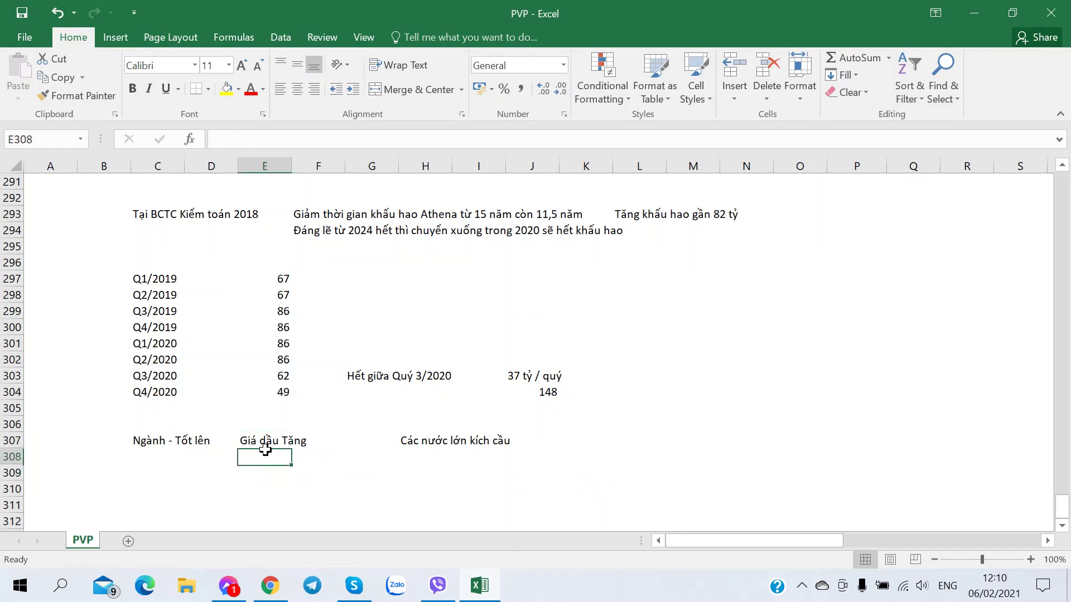
pyautogui.write('Ca')
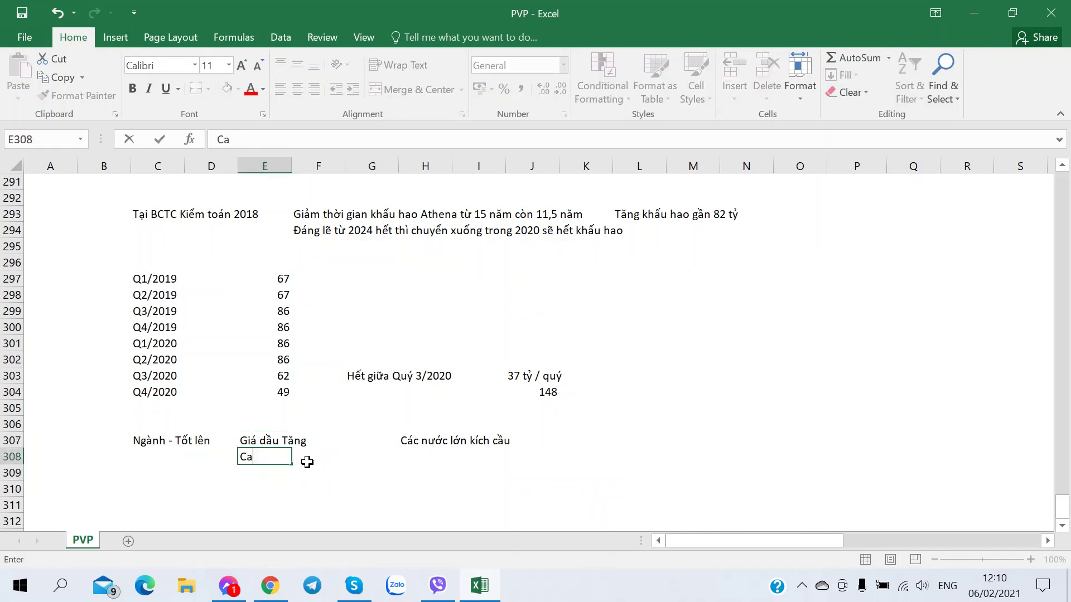
pyautogui.write('u Vận tải D')
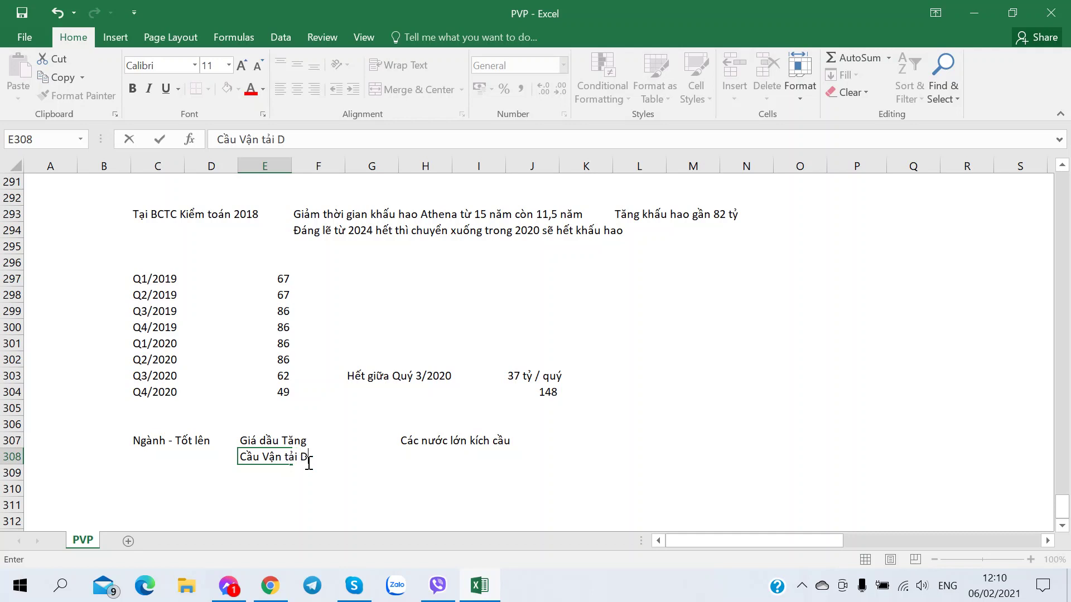
pyautogui.write('ầu thô Tăng')
pyautogui.press('Return')
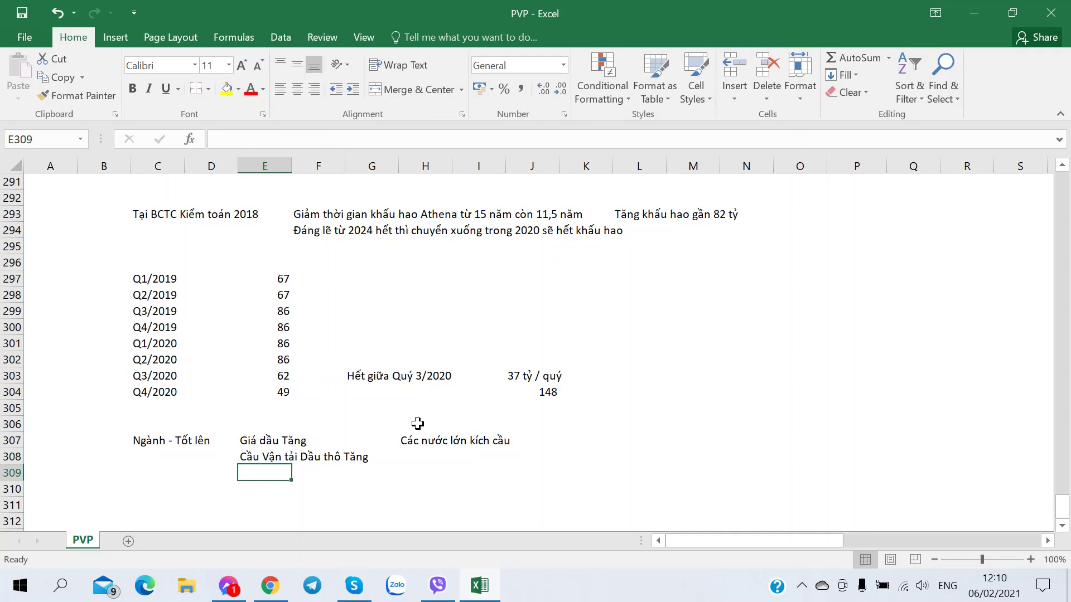
# Enter the note "Mỹ cấm vận Iran, Venezuela" in M307, on the row of industry drivers.
pyautogui.click(593, 444)
pyautogui.click(675, 445)
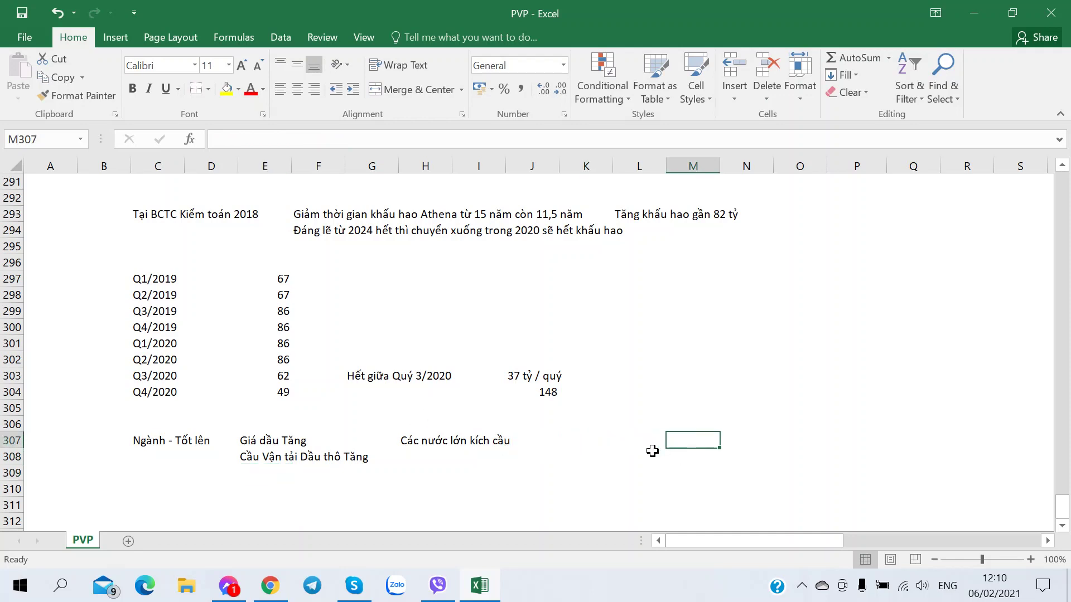
pyautogui.write('Mỹ ')
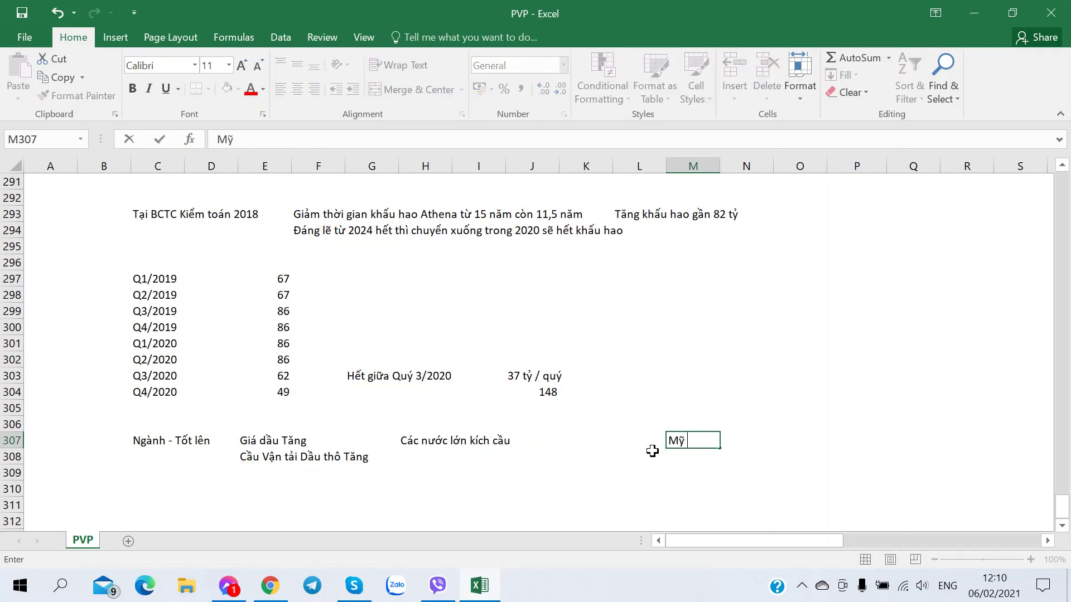
pyautogui.write('cấm vận Iran, Venezuela')
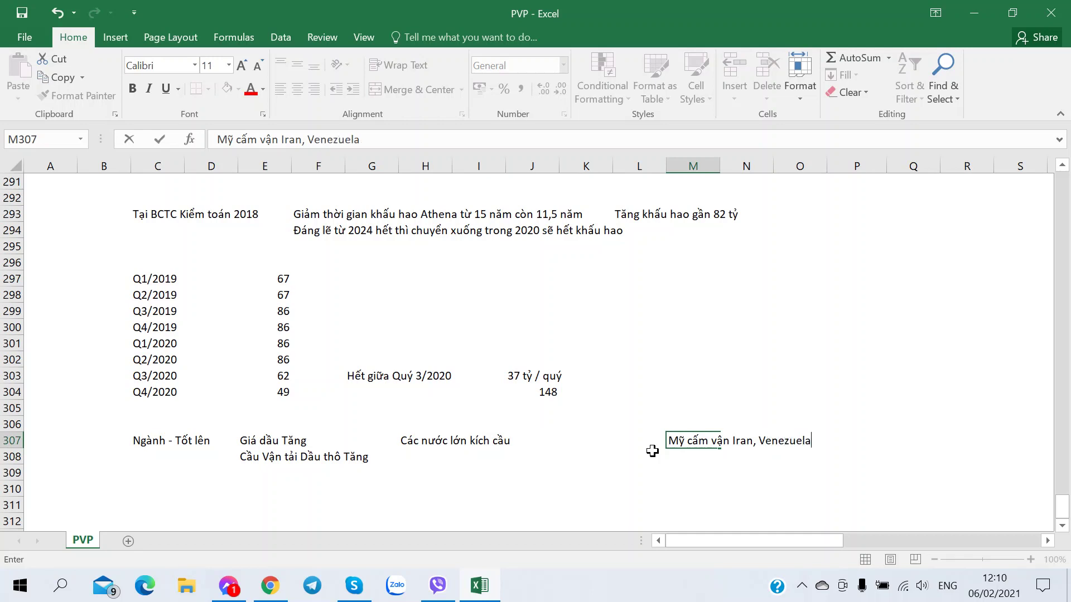
pyautogui.press('Return')
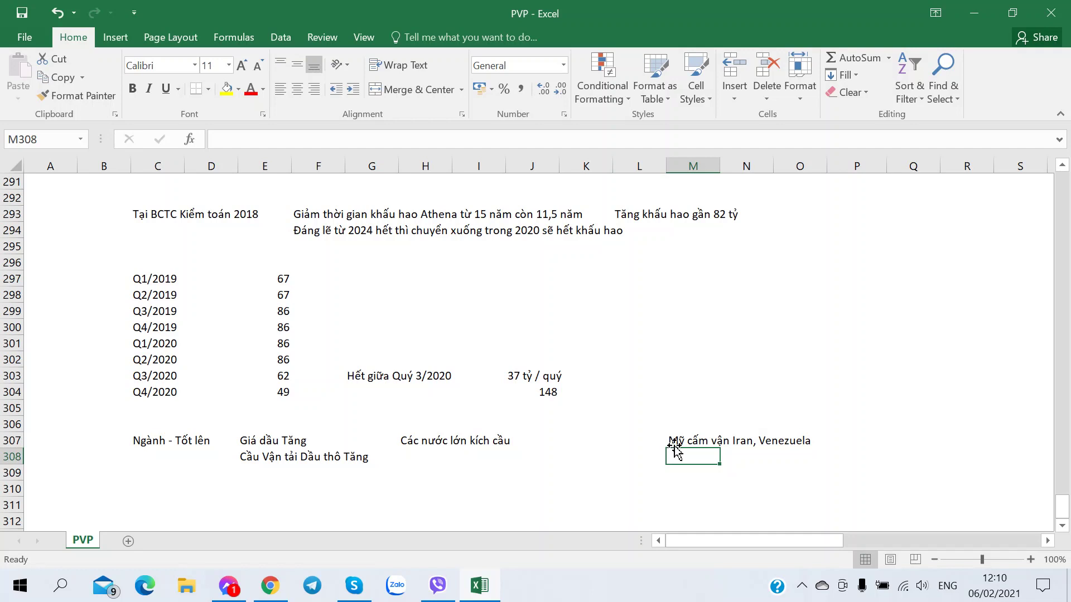
# Enter the note "Mỹ nhà sản xuất dầu lớn" in M308, beneath the sanctions note.
pyautogui.click(745, 457)
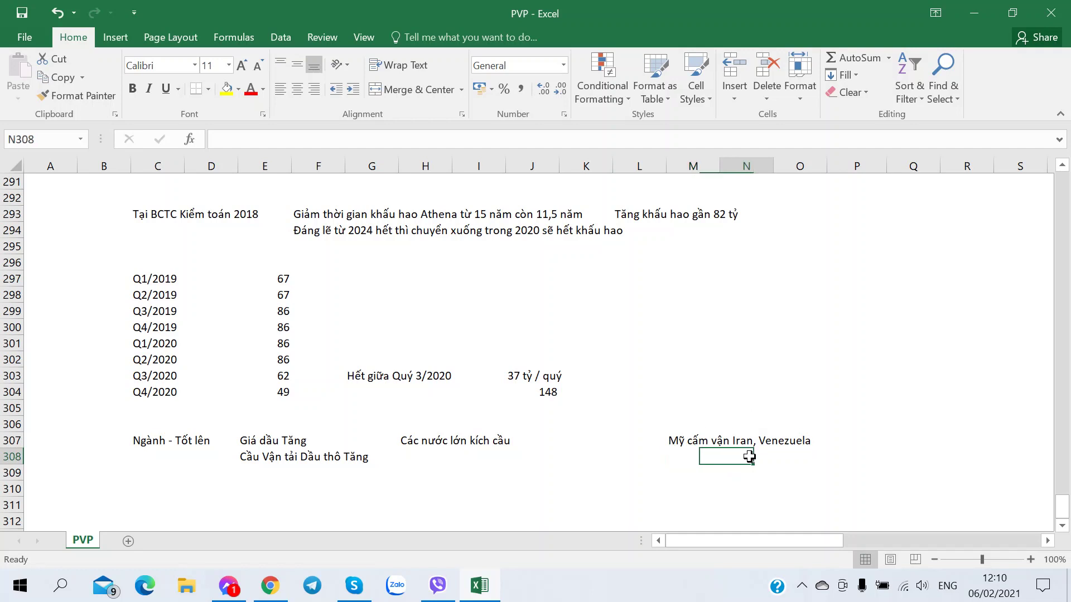
pyautogui.click(690, 460)
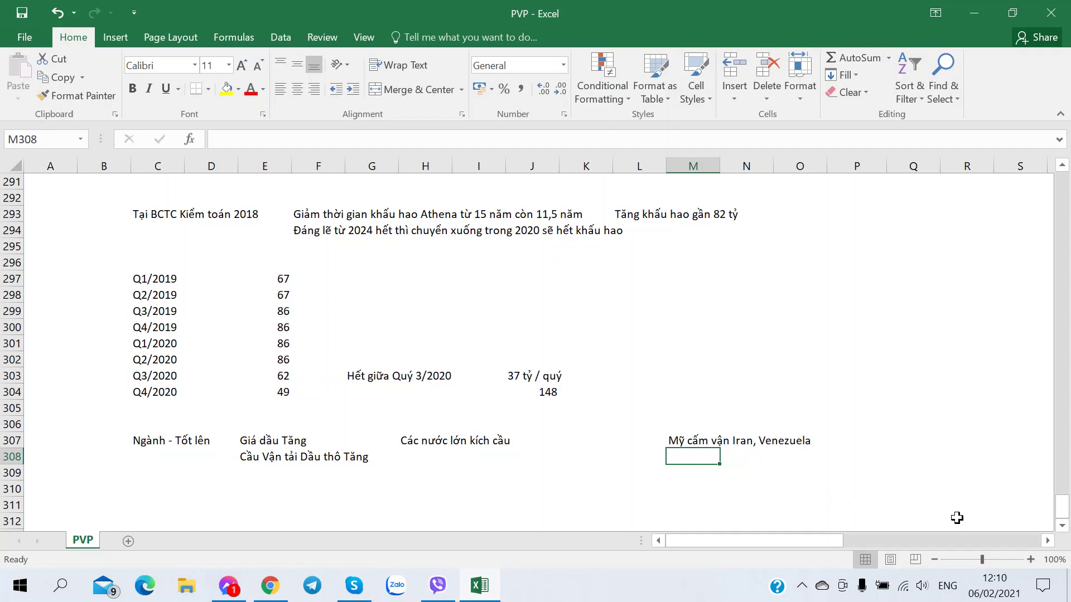
pyautogui.write('Mỹ nhà sản xuấ')
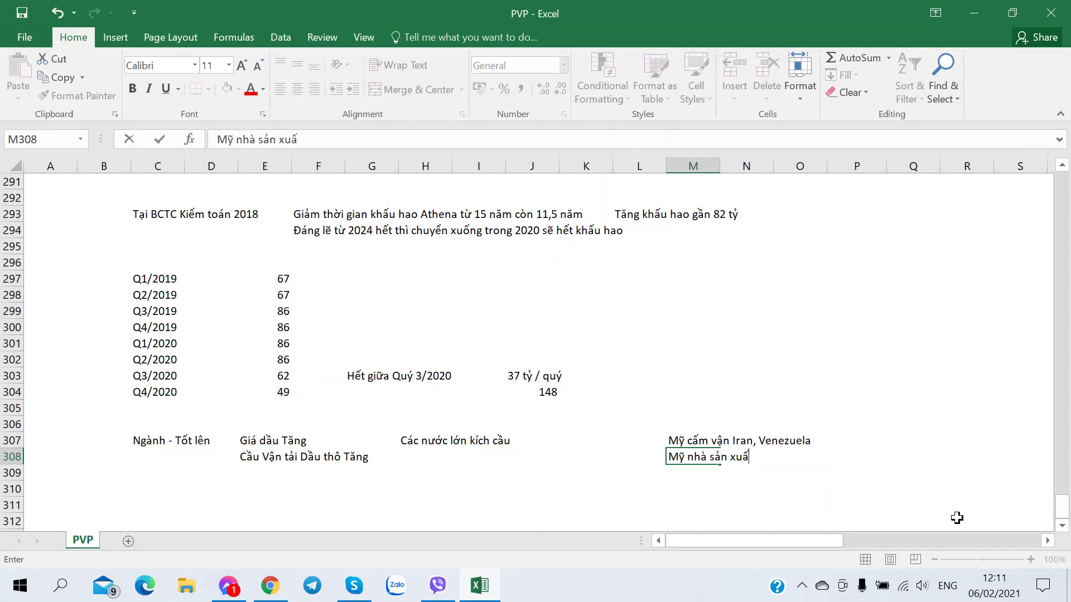
pyautogui.write('t dầu llows')
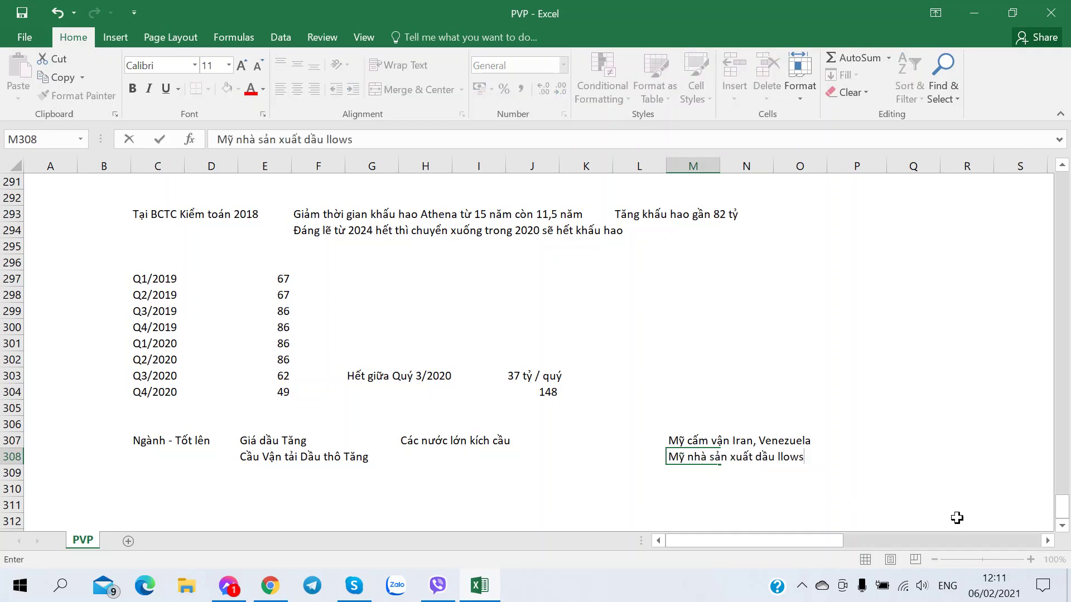
pyautogui.press('BackSpace')
pyautogui.press('BackSpace')
pyautogui.press('BackSpace')
pyautogui.press('BackSpace')
pyautogui.write('ơớn')
pyautogui.press('Return')
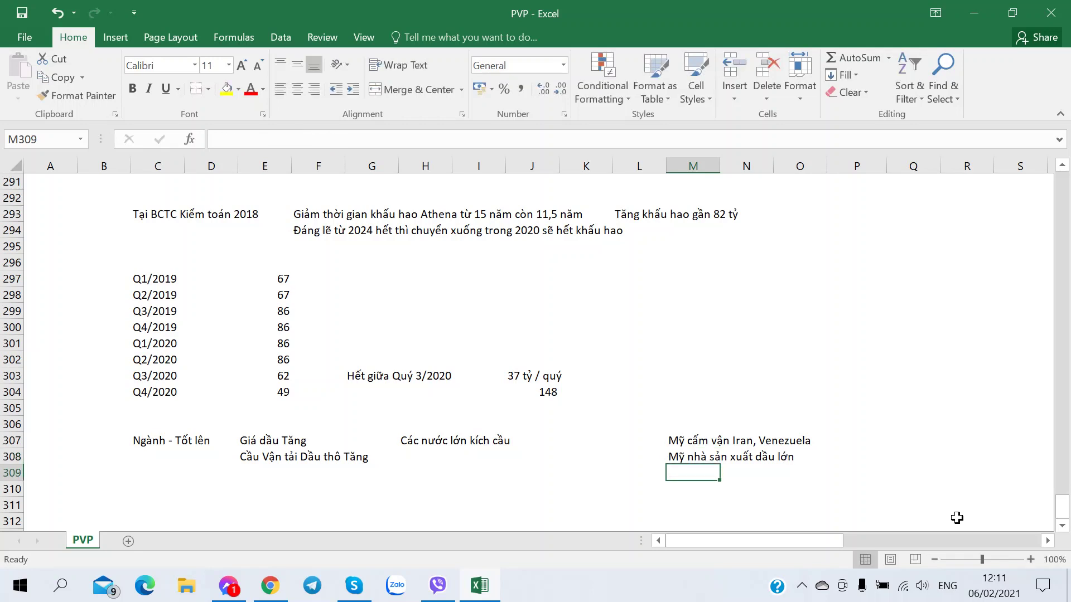
pyautogui.click(880, 461)
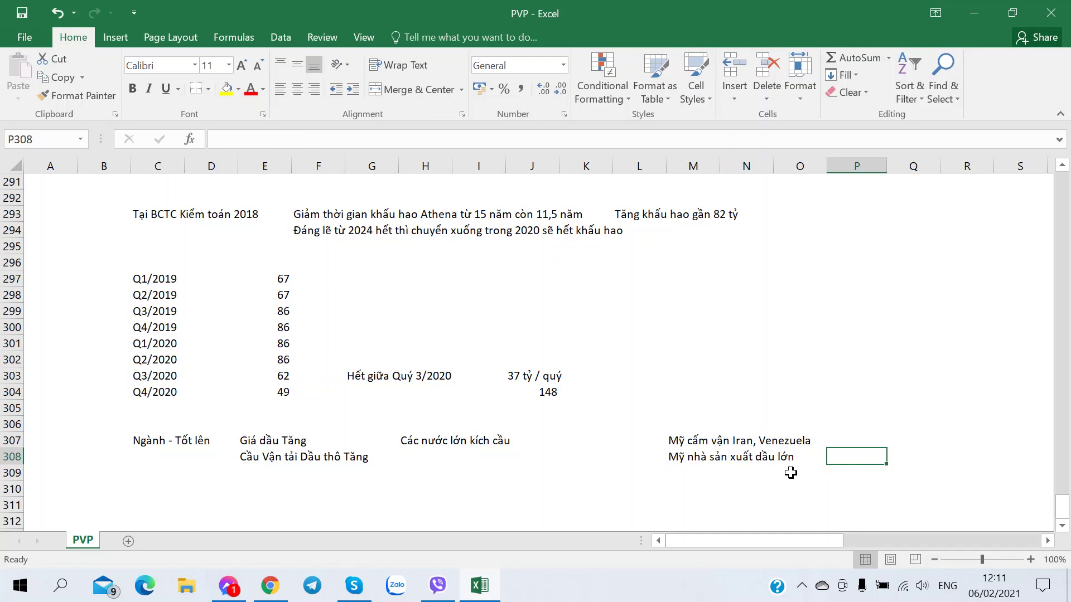
pyautogui.click(683, 451)
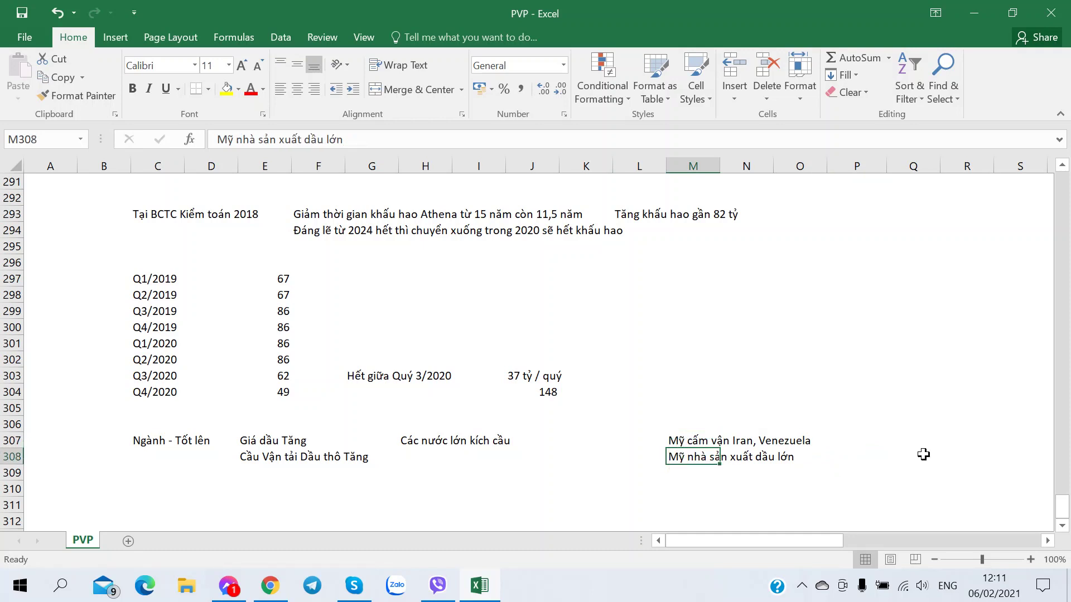
pyautogui.click(861, 455)
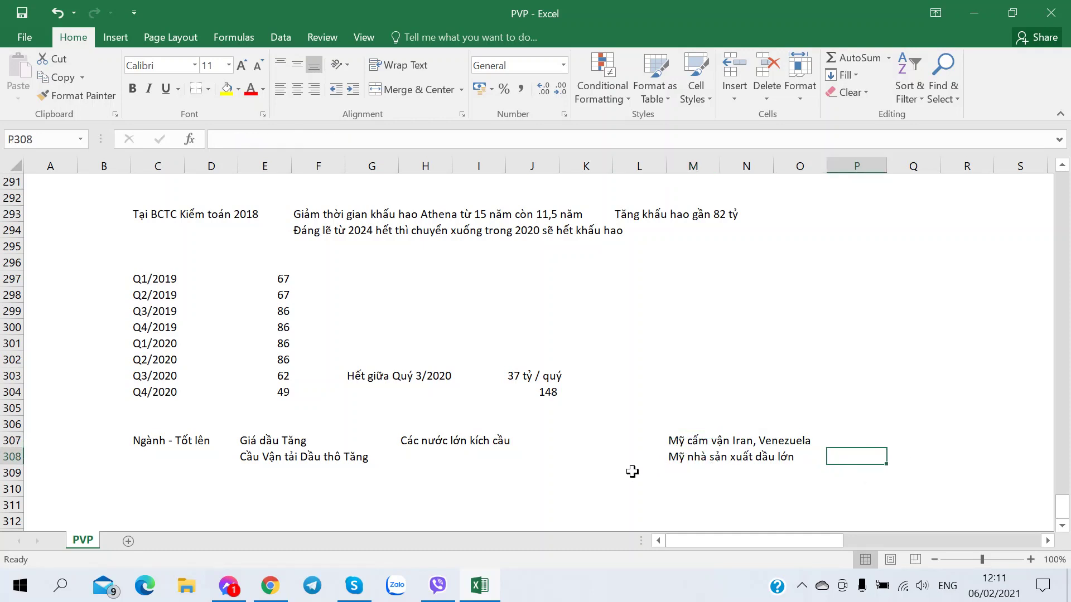
pyautogui.click(417, 456)
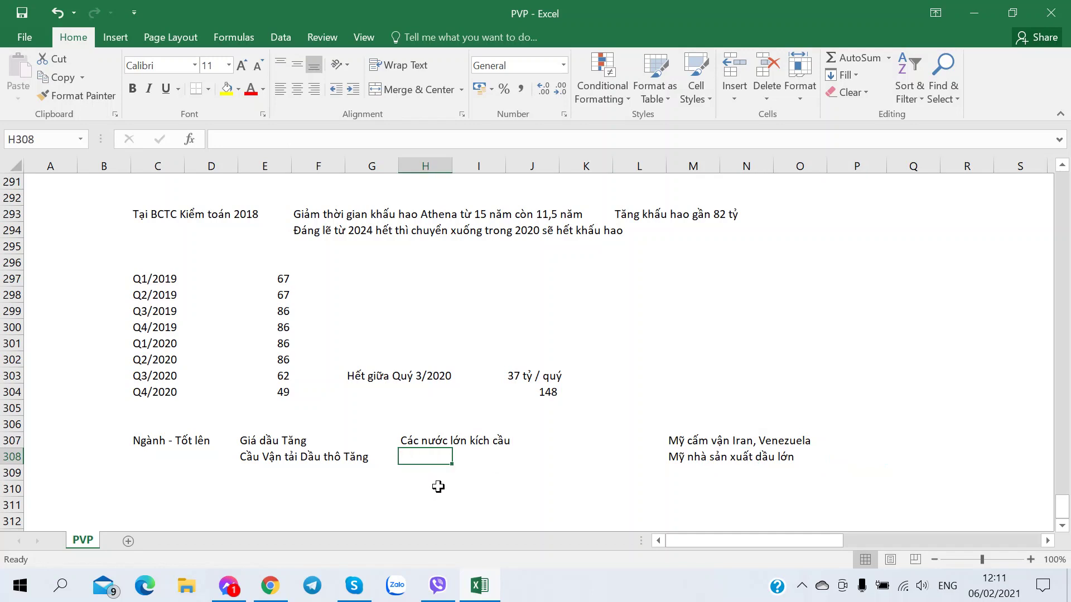
pyautogui.scroll(1, 438, 487)
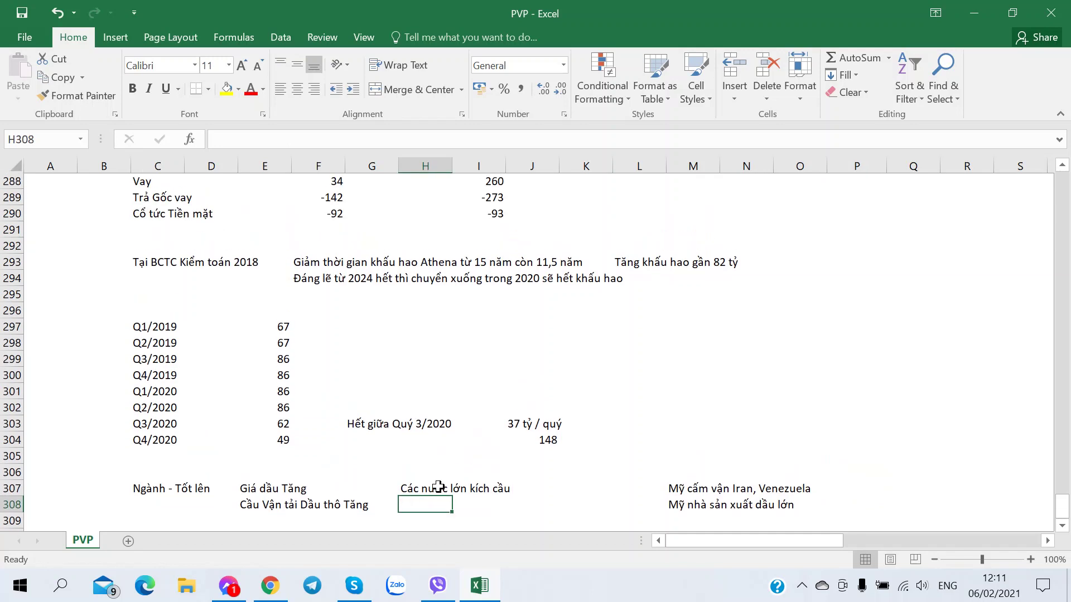
pyautogui.scroll(-1, 698, 443)
pyautogui.click(698, 442)
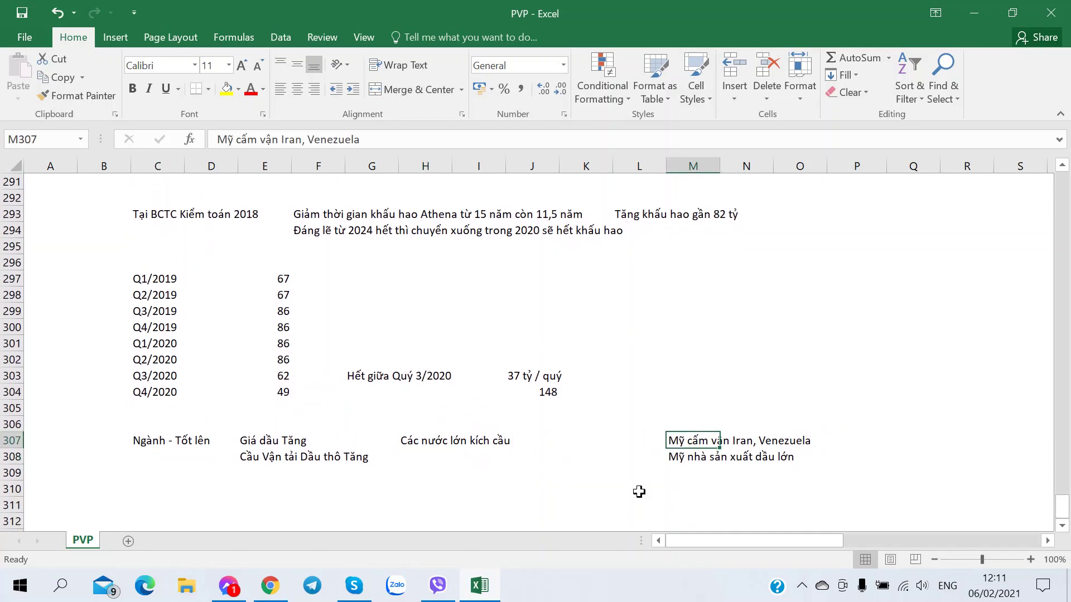
pyautogui.click(683, 484)
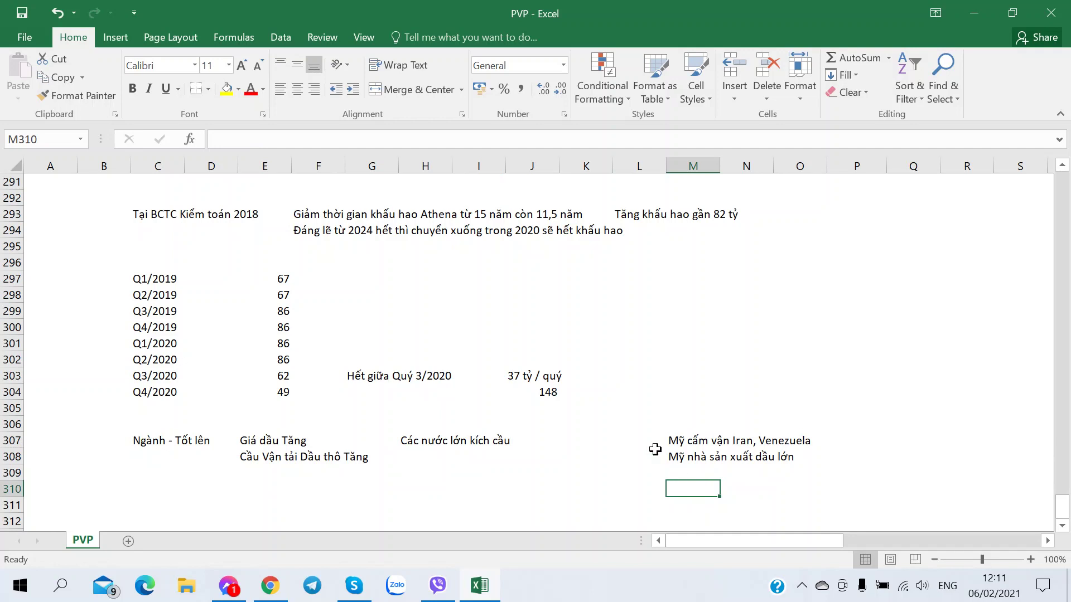
# Enter the note "Cẩn thận nếu bỏ" in Q307, on the same row as the Iran and Venezuela sanctions note.
pyautogui.click(682, 441)
pyautogui.click(889, 440)
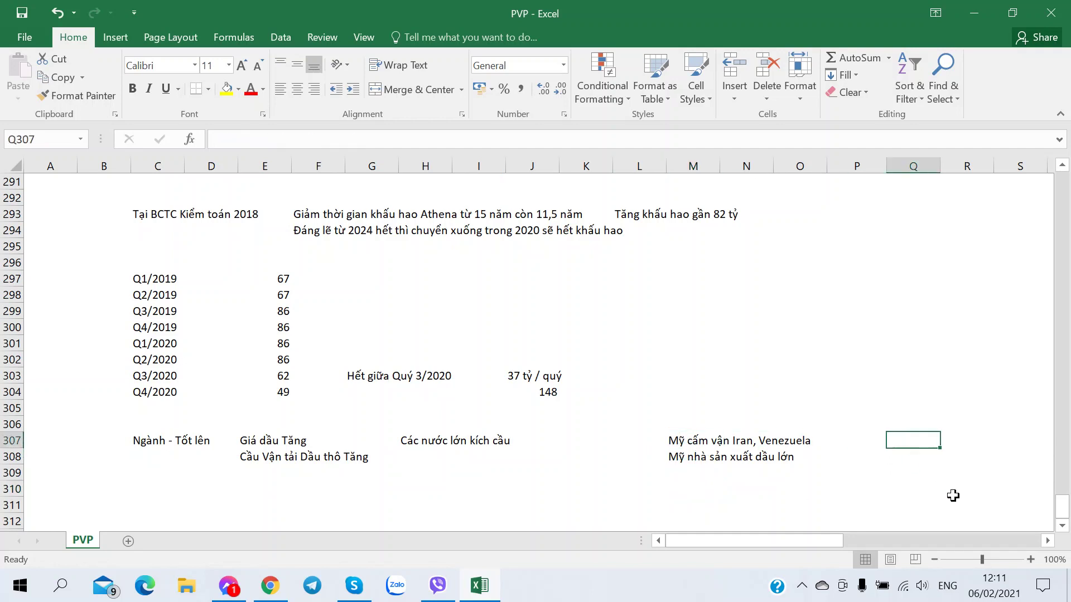
pyautogui.write('Cẩn thận nếu bỏ')
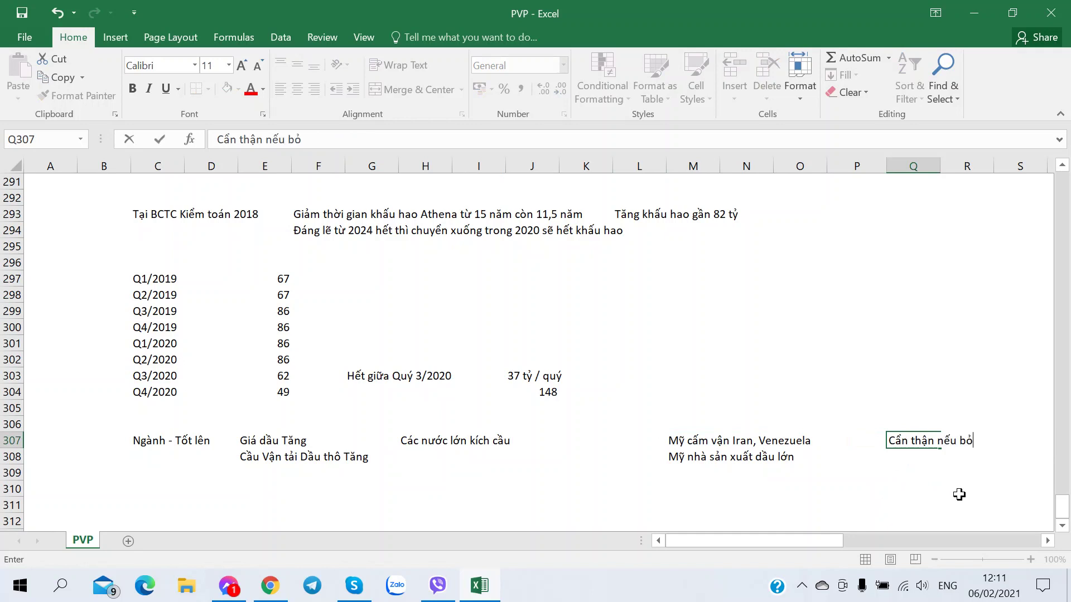
pyautogui.press('Return')
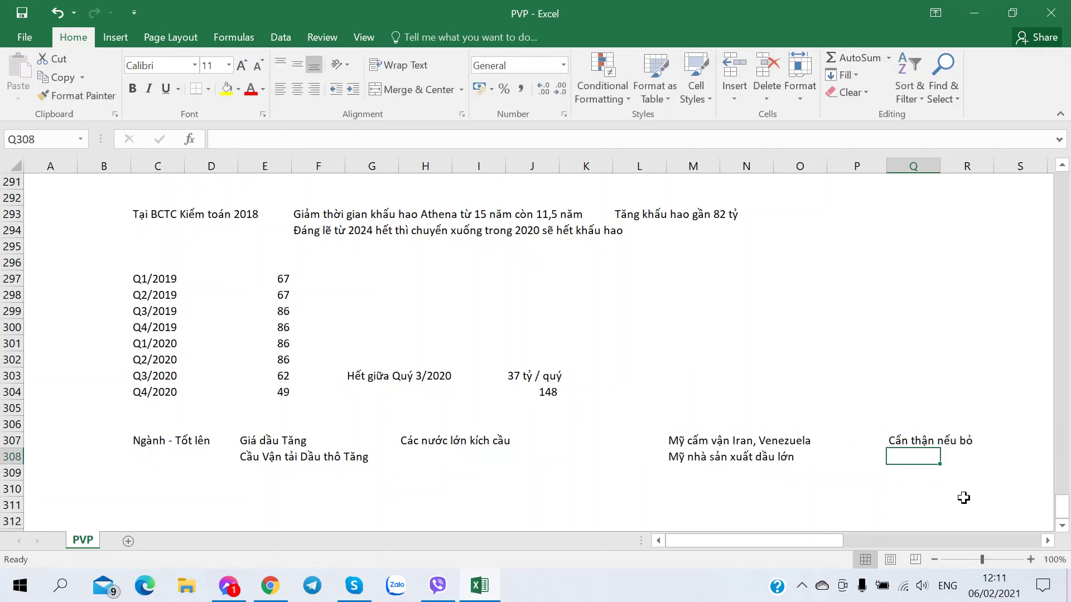
# Review the cash-flow table, the quarterly depreciation figures for 2019–2020 and the industry driver notes.
pyautogui.scroll(3, 824, 411)
pyautogui.scroll(-3, 824, 411)
pyautogui.scroll(1, 683, 422)
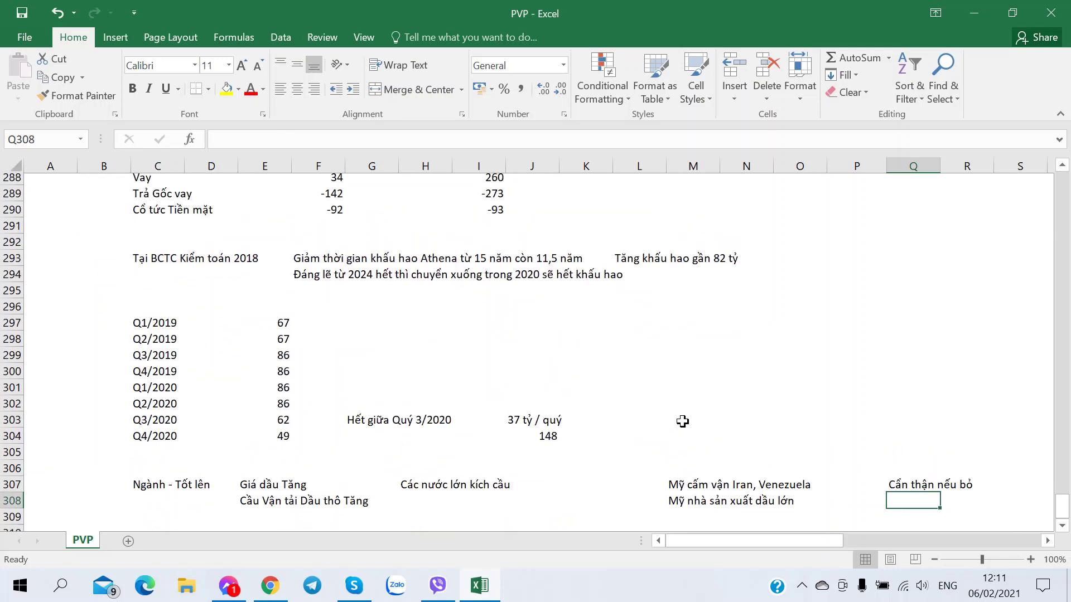
pyautogui.scroll(-2, 683, 422)
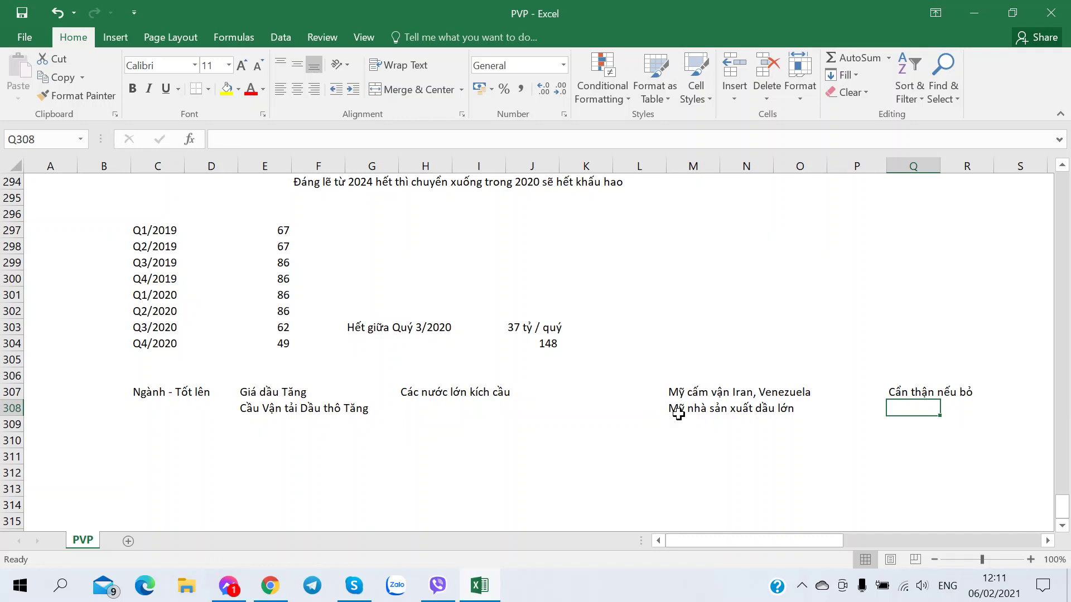
pyautogui.scroll(2, 678, 414)
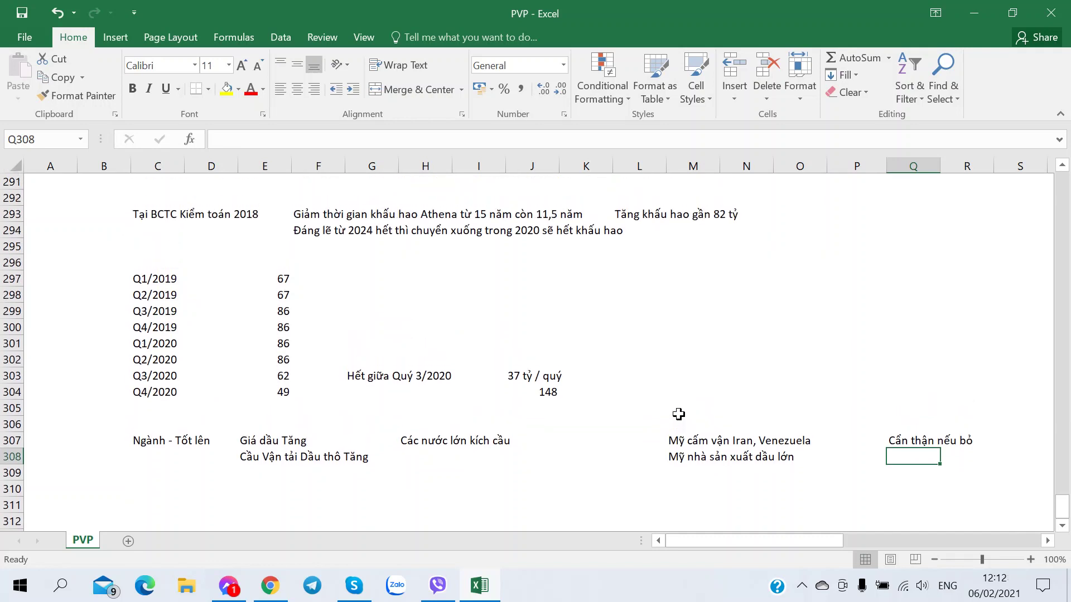
pyautogui.scroll(12, 678, 414)
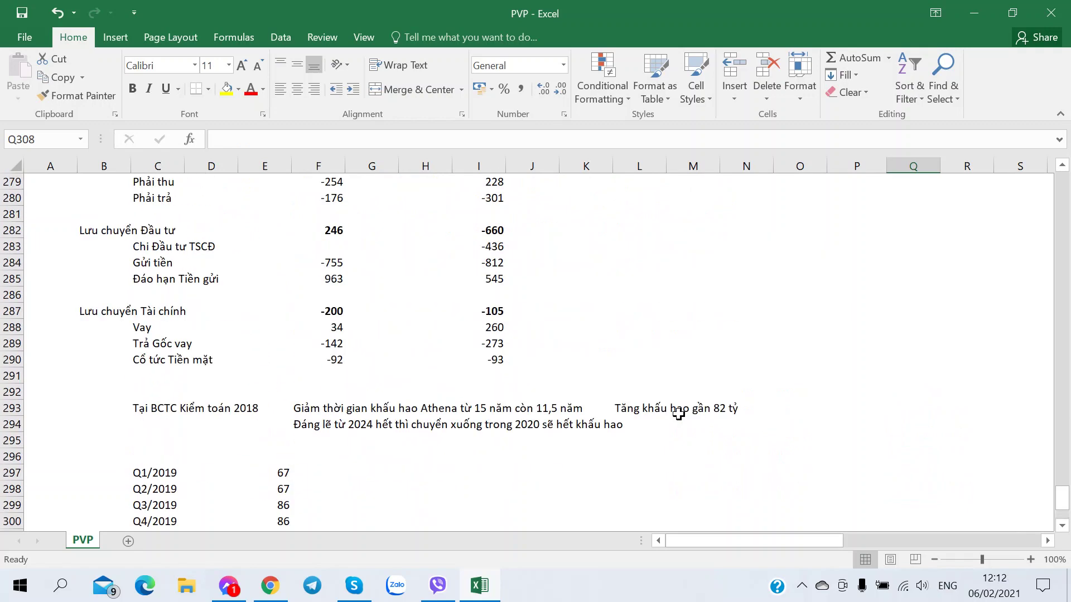
pyautogui.scroll(-12, 678, 413)
pyautogui.scroll(-5, 678, 413)
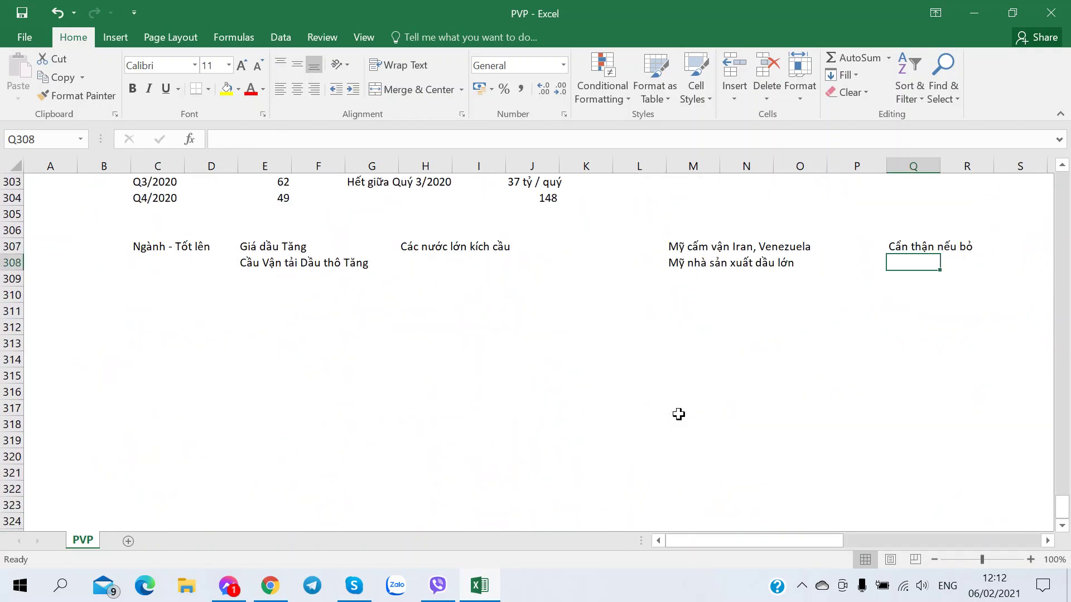
pyautogui.scroll(6, 678, 414)
pyautogui.scroll(-1, 678, 414)
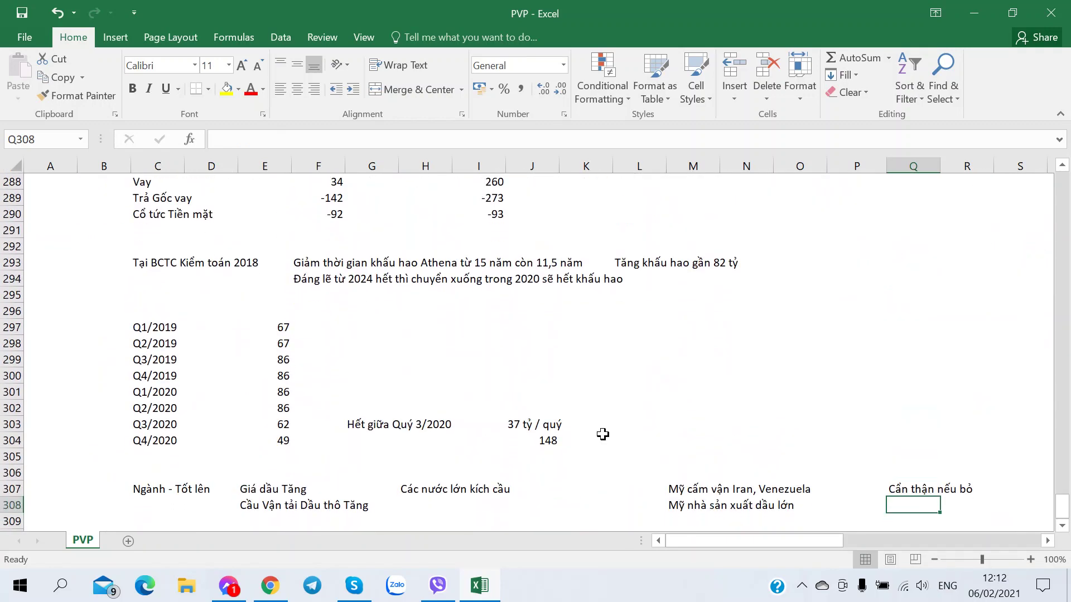
pyautogui.scroll(3, 596, 424)
pyautogui.scroll(-3, 596, 422)
pyautogui.scroll(3, 596, 422)
pyautogui.scroll(-4, 596, 422)
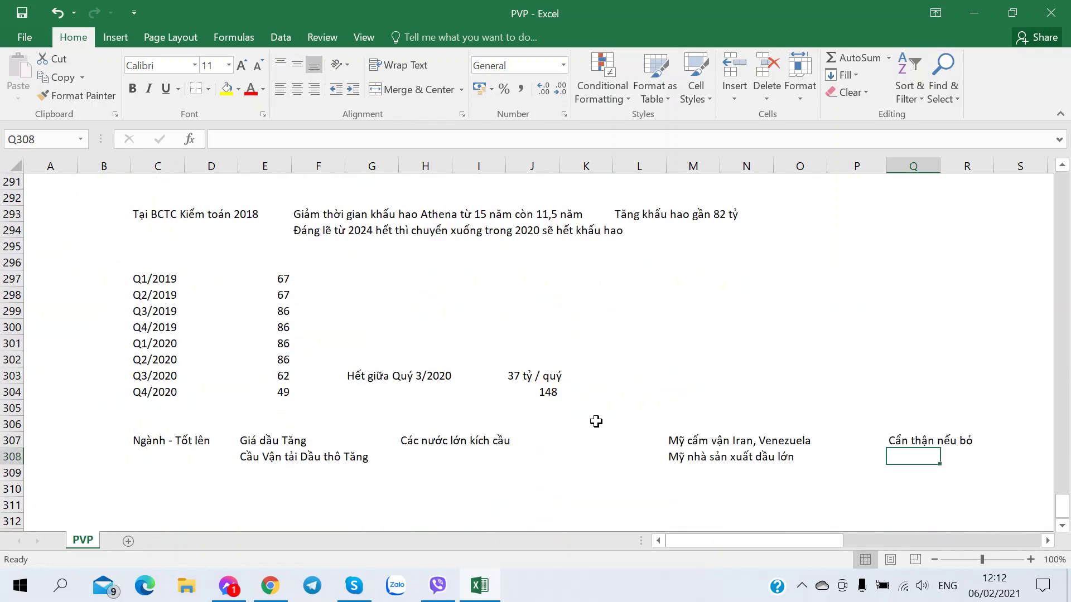
pyautogui.scroll(7, 595, 422)
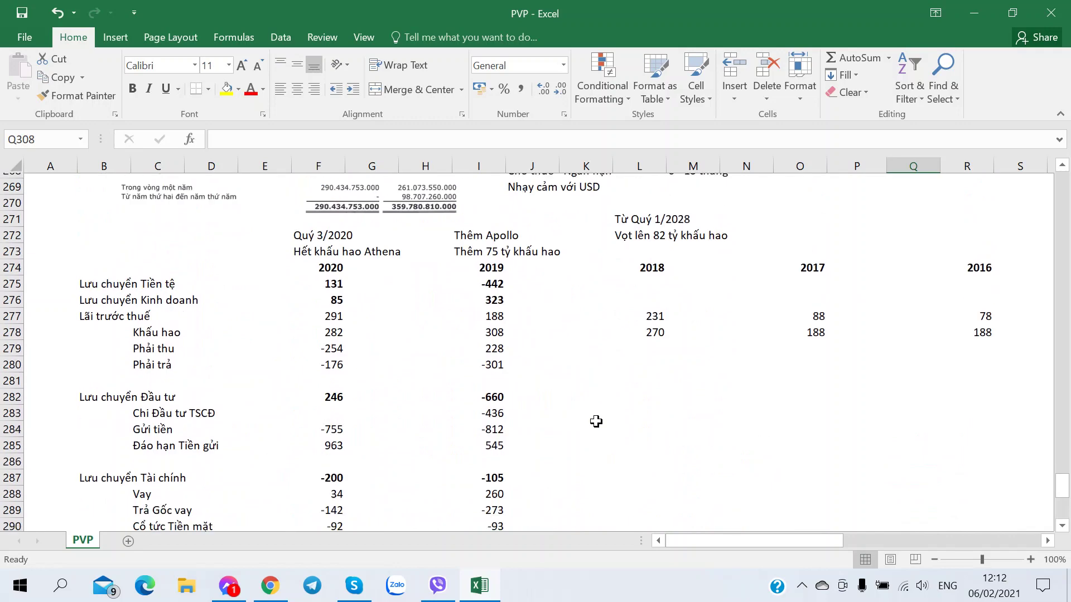
pyautogui.scroll(-6, 596, 422)
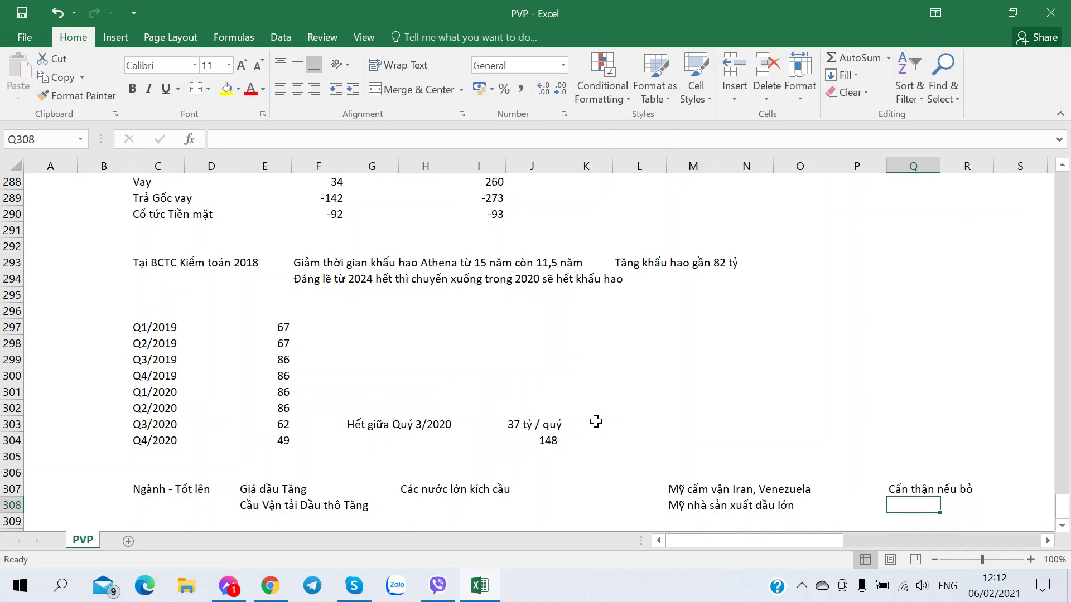
pyautogui.scroll(-2, 596, 423)
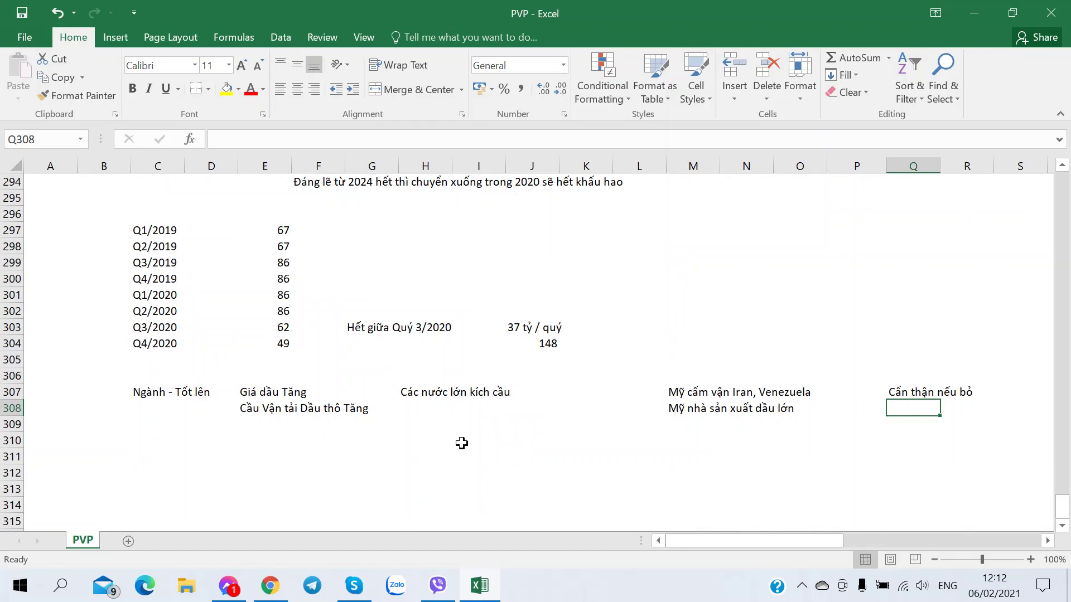
# Locate the share price in the valuation block at the sheet's start and check PVP's latest price on its CafeF company page in Chrome.
pyautogui.scroll(18, 667, 366)
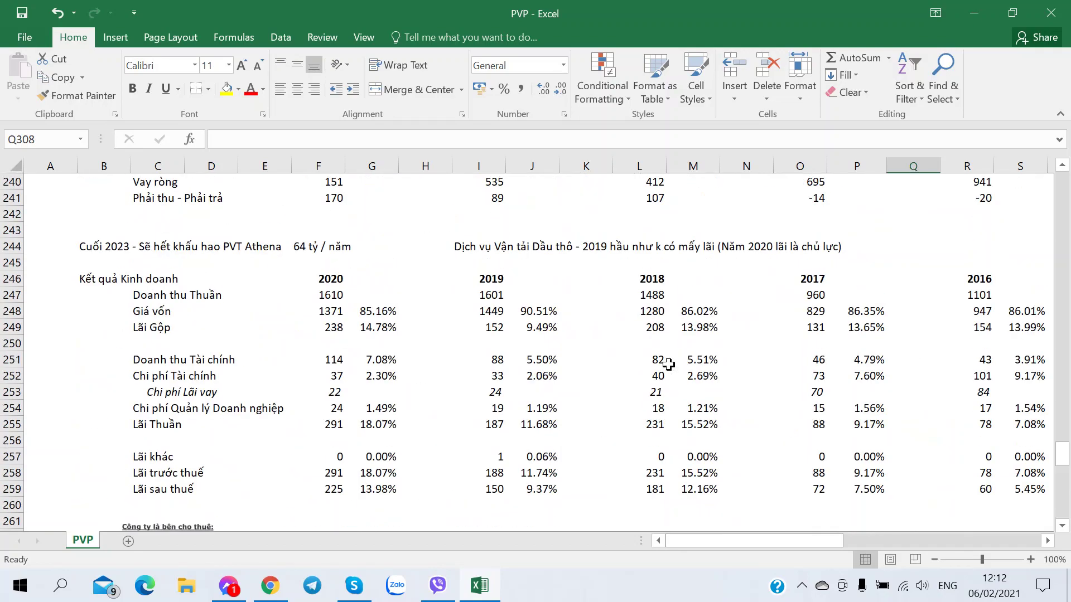
pyautogui.scroll(20, 668, 365)
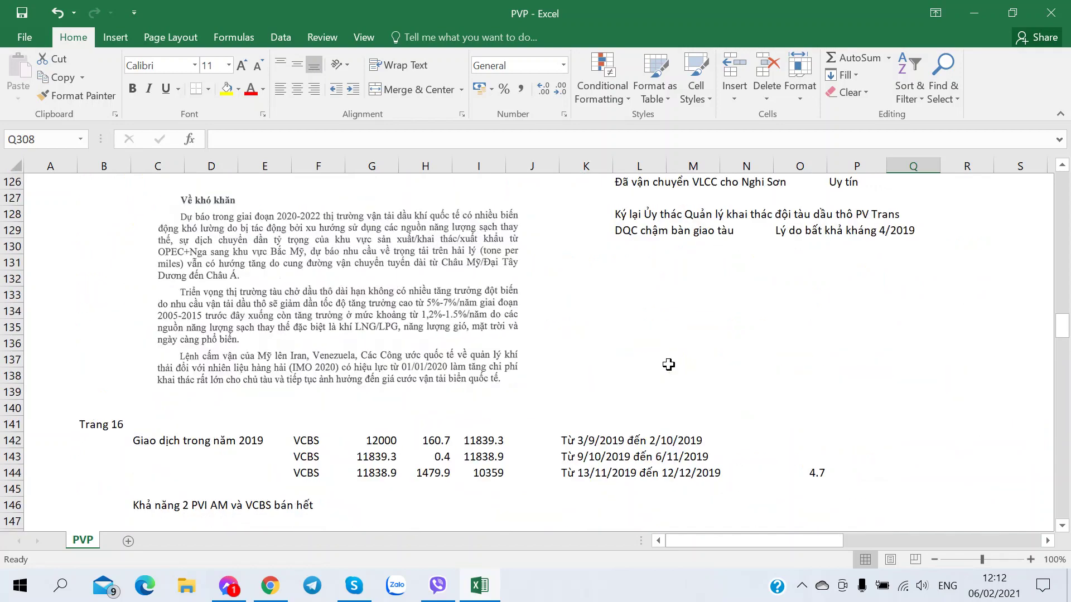
pyautogui.scroll(20, 668, 365)
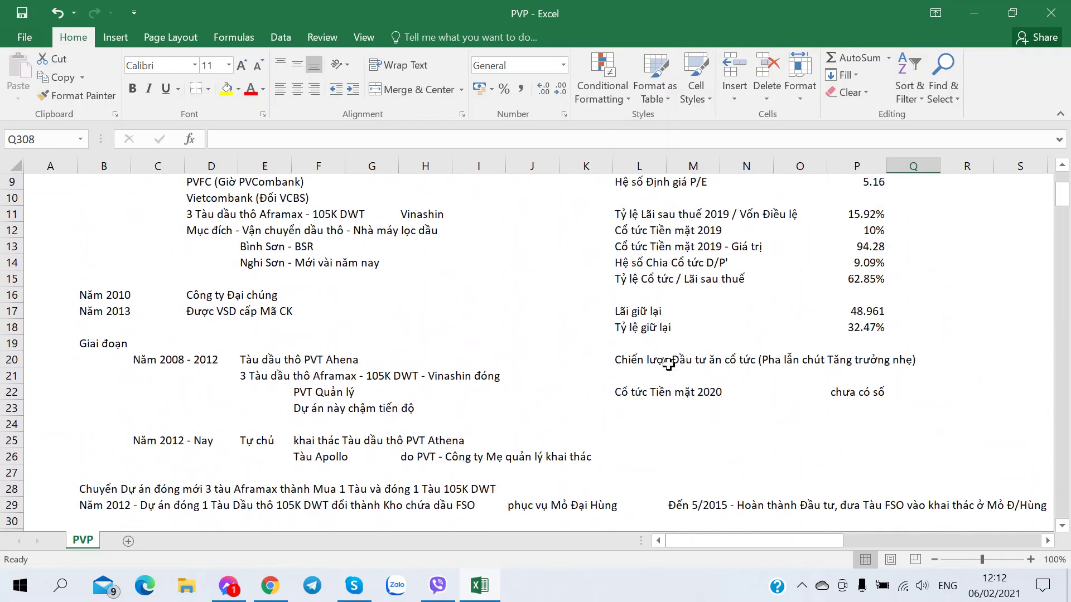
pyautogui.scroll(3, 668, 365)
pyautogui.click(837, 217)
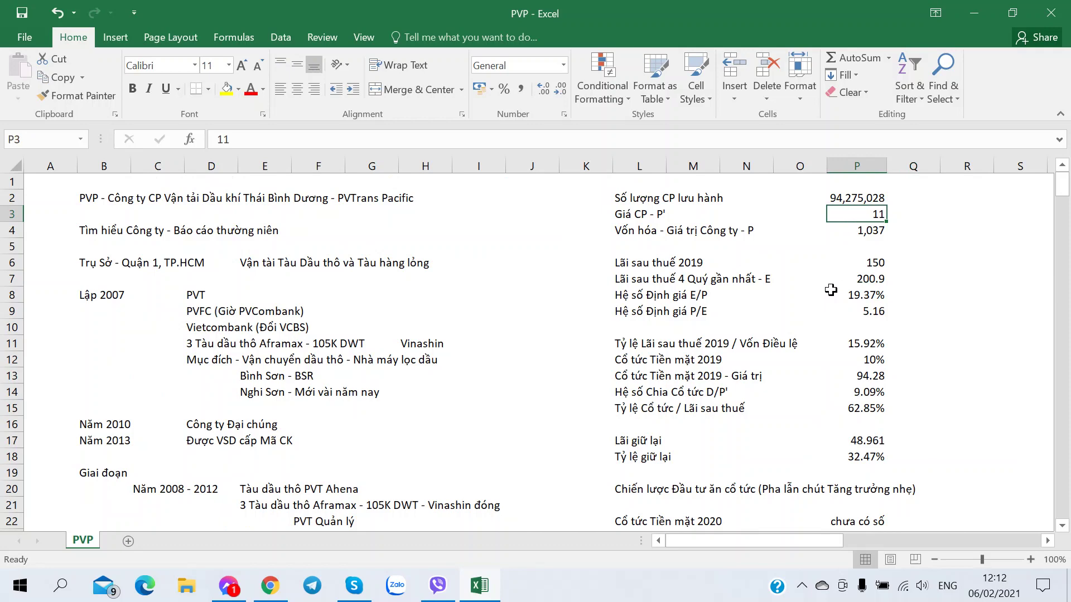
pyautogui.click(280, 599)
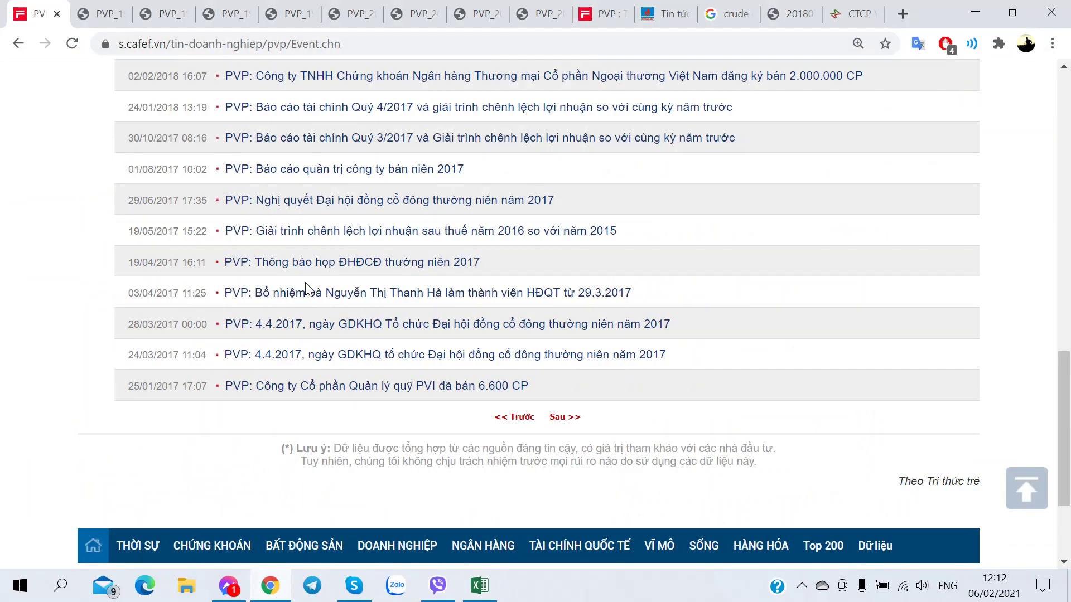
pyautogui.scroll(10, 147, 321)
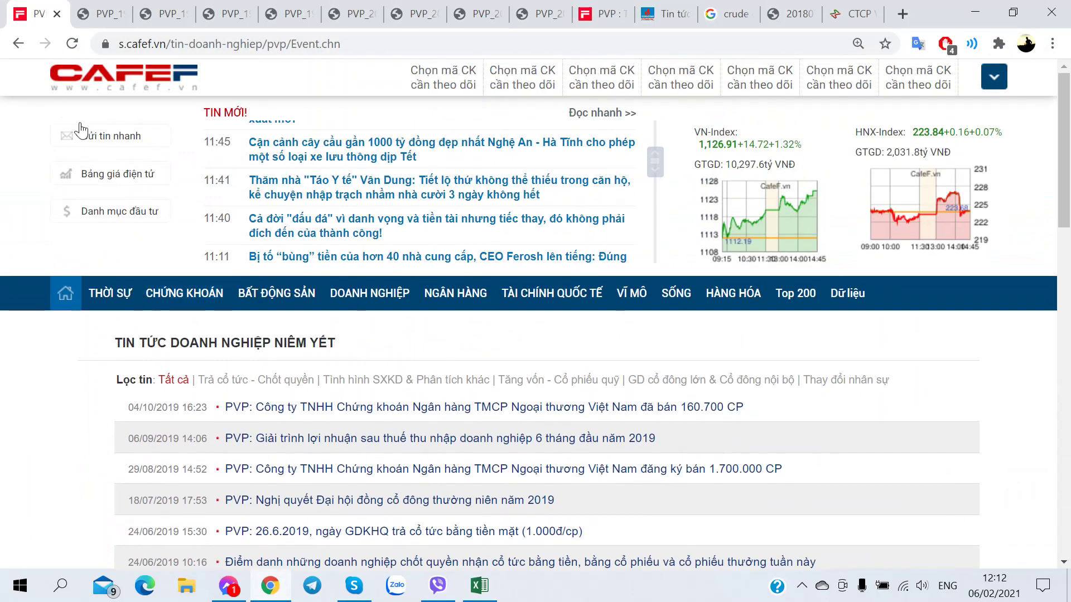
pyautogui.click(18, 44)
pyautogui.scroll(10, 446, 393)
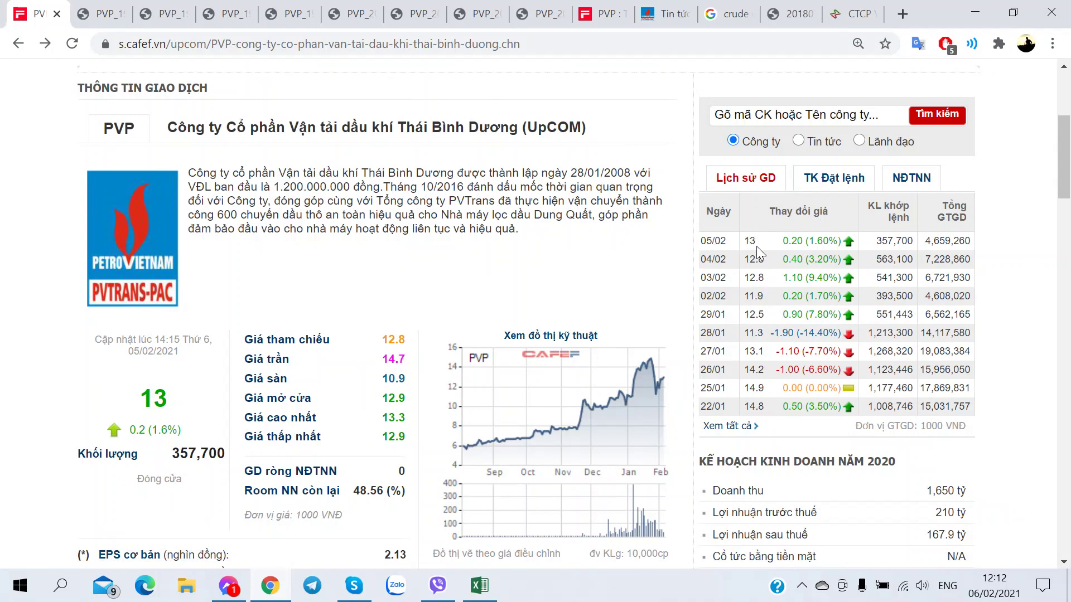
# Switch back to the PVP workbook in Excel and set the share price in P3 to 13.
pyautogui.hotkey('alt', 'Tab')
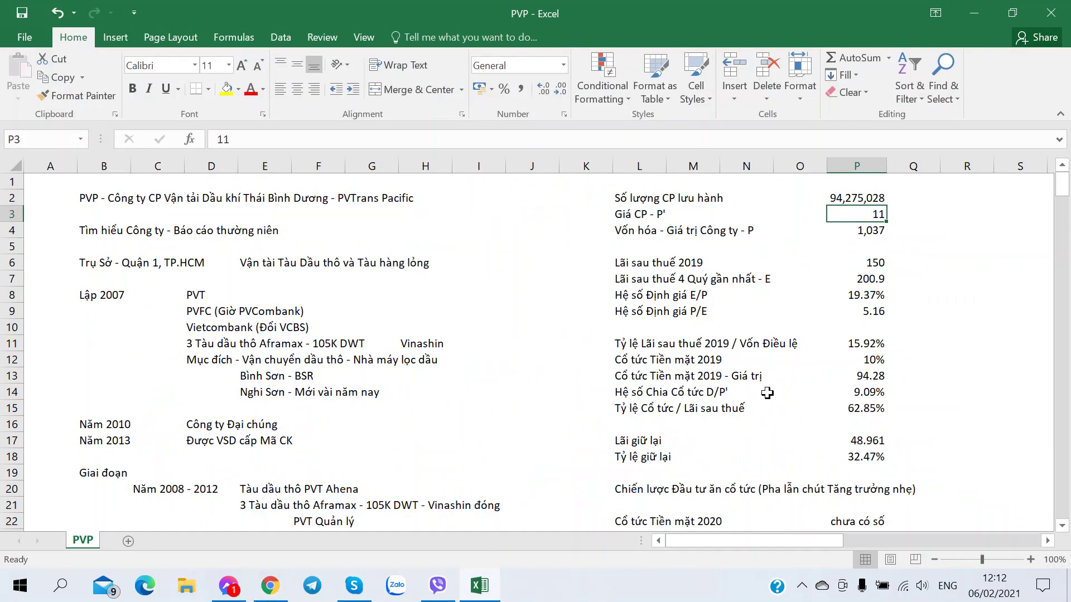
pyautogui.write('13')
pyautogui.press('Tab')
# Inspect the four-quarter after-tax profit formula in P7 and find the full-year 2020 after-tax profit in PVP_20Q4_BCTC.pdf in Chrome.
pyautogui.click(869, 258)
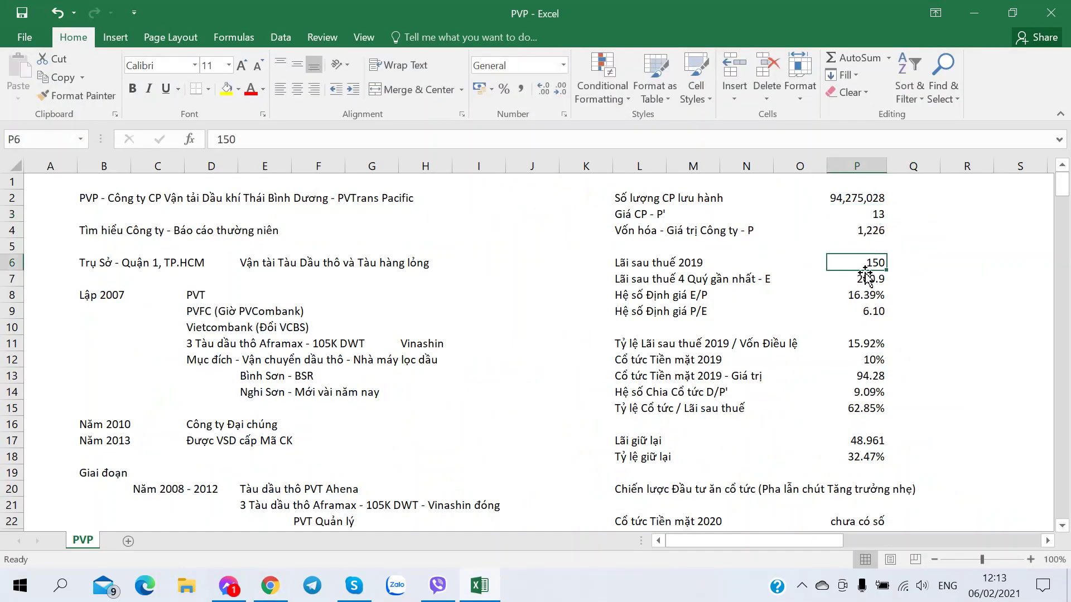
pyautogui.click(859, 278)
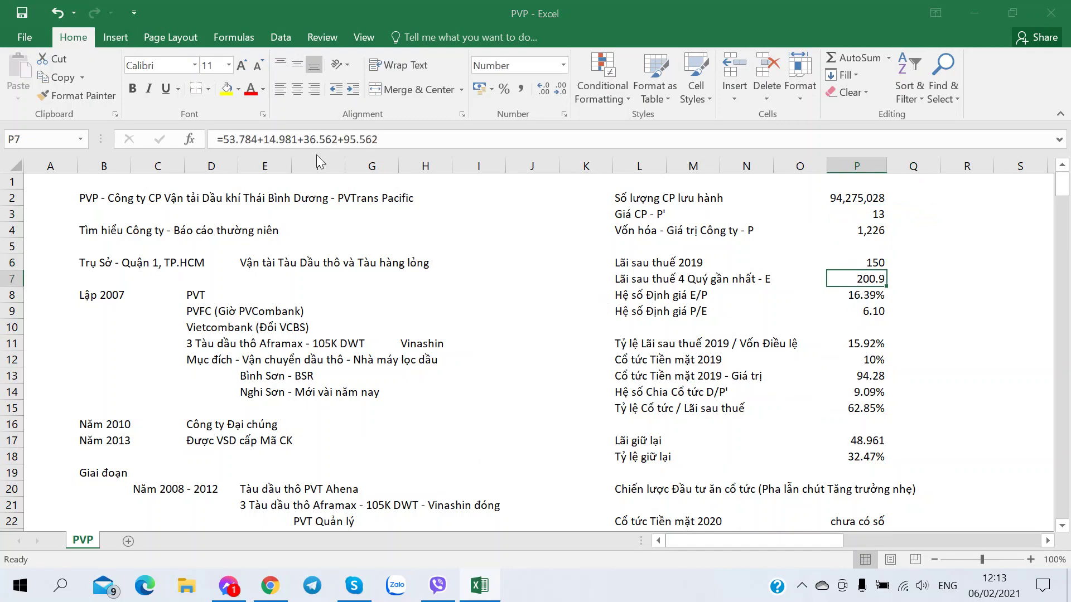
pyautogui.hotkey('alt', 'Tab')
pyautogui.click(531, 9)
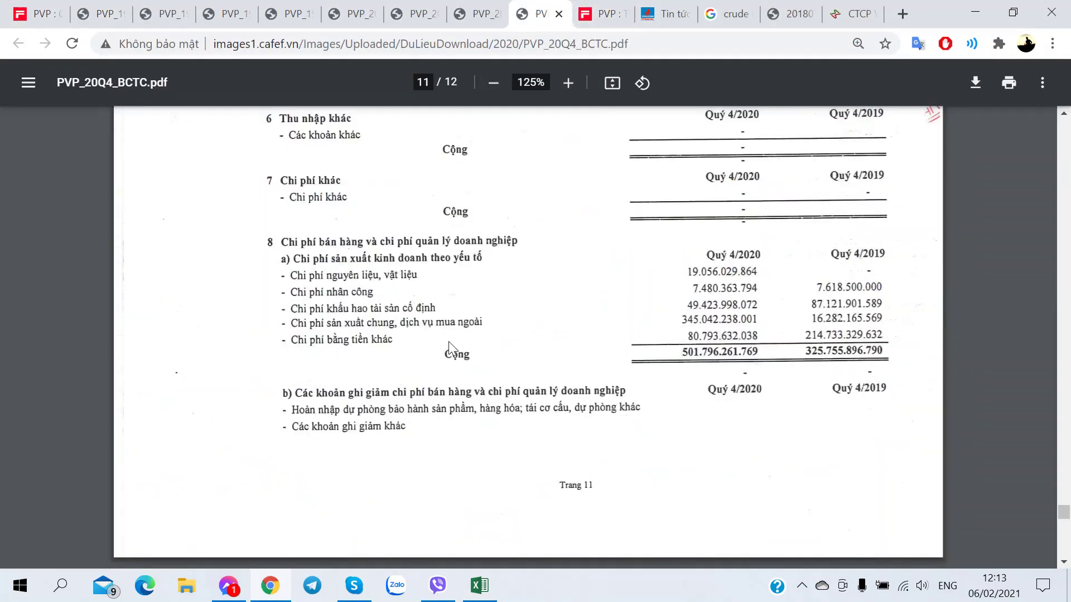
pyautogui.scroll(20, 449, 342)
pyautogui.scroll(20, 449, 339)
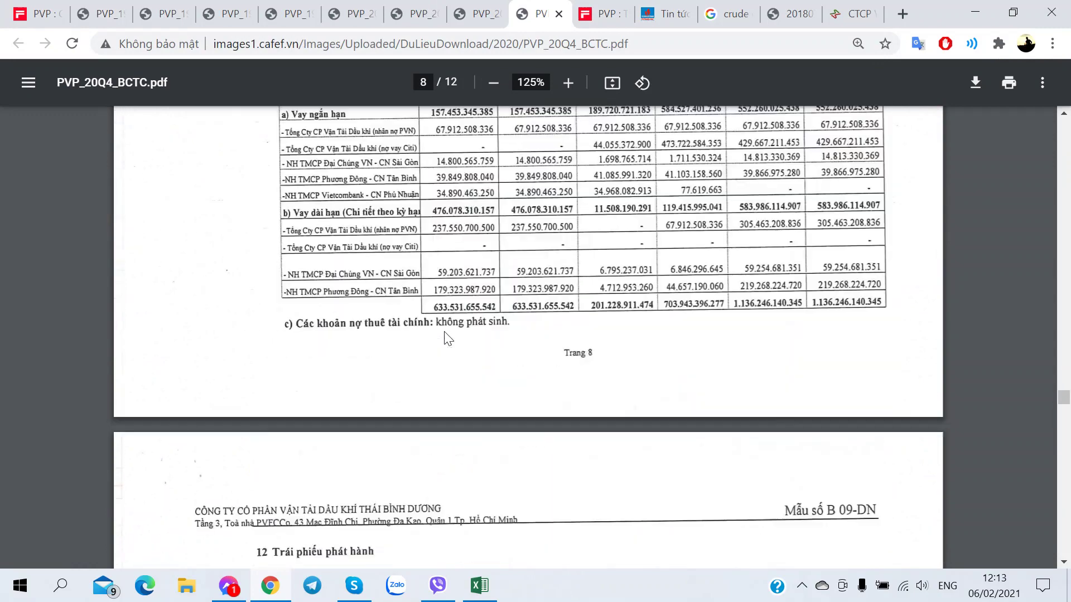
pyautogui.scroll(10, 448, 340)
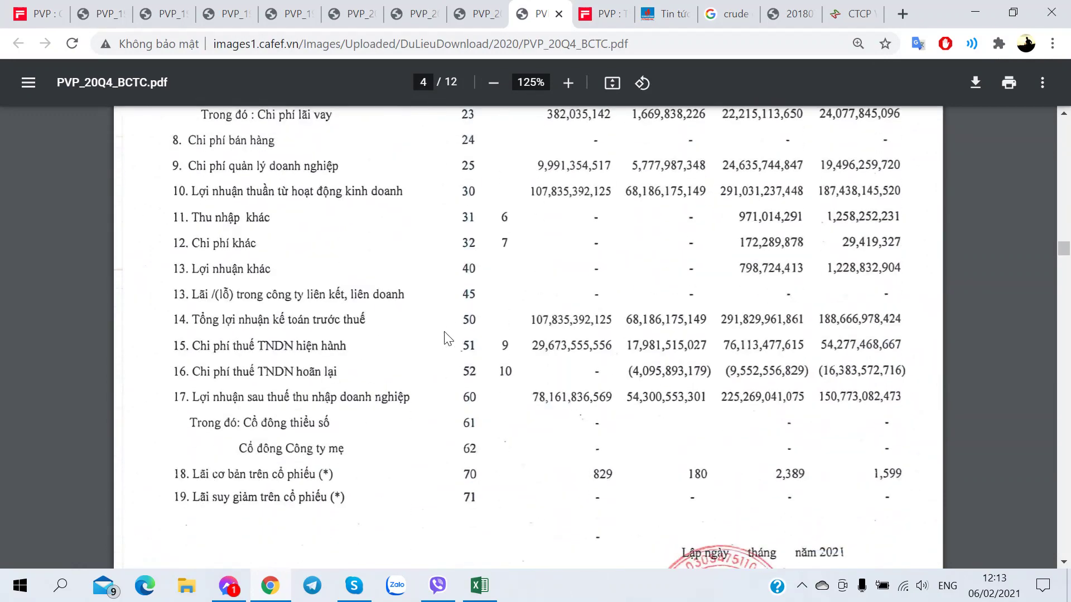
# Return to the Excel workbook and set the latest four-quarter after-tax profit in P7 to 225.
pyautogui.hotkey('alt', 'Tab')
pyautogui.write('2252')
pyautogui.press('Tab')
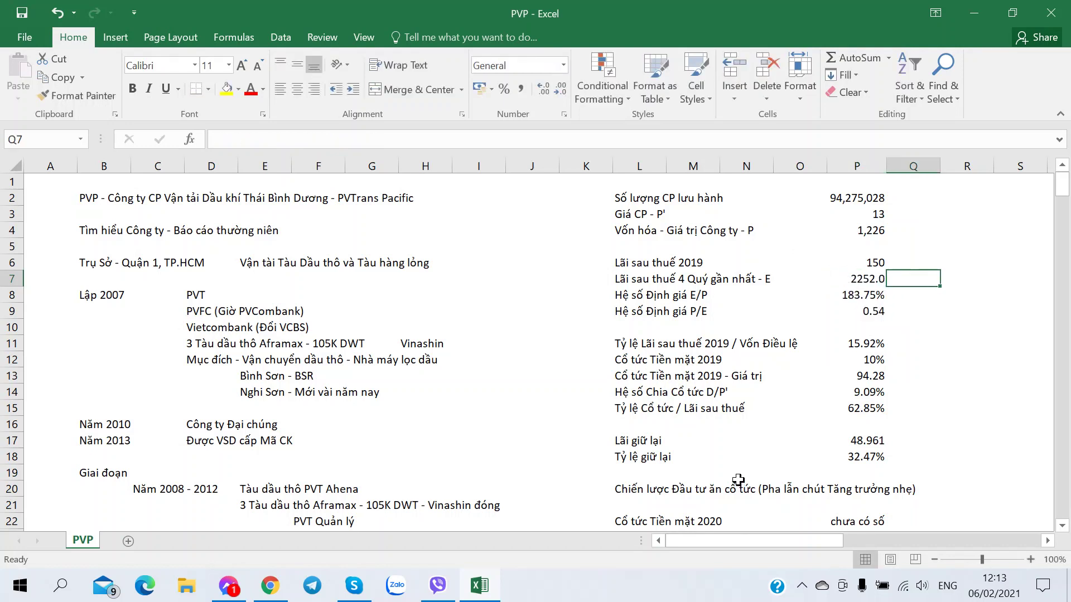
pyautogui.hotkey('shift', 'Tab')
pyautogui.write('225')
pyautogui.press('Tab')
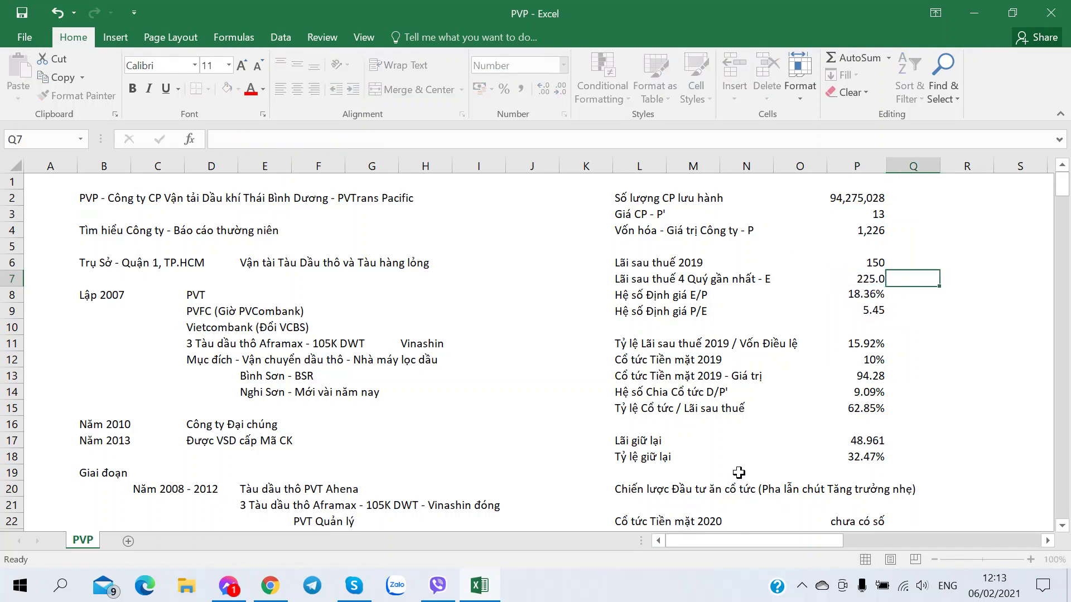
# Inspect the updated E/P and P/E formulas in P8 and P9 and the 2019 cash dividend rate in P12.
pyautogui.hotkey('shift', 'Tab')
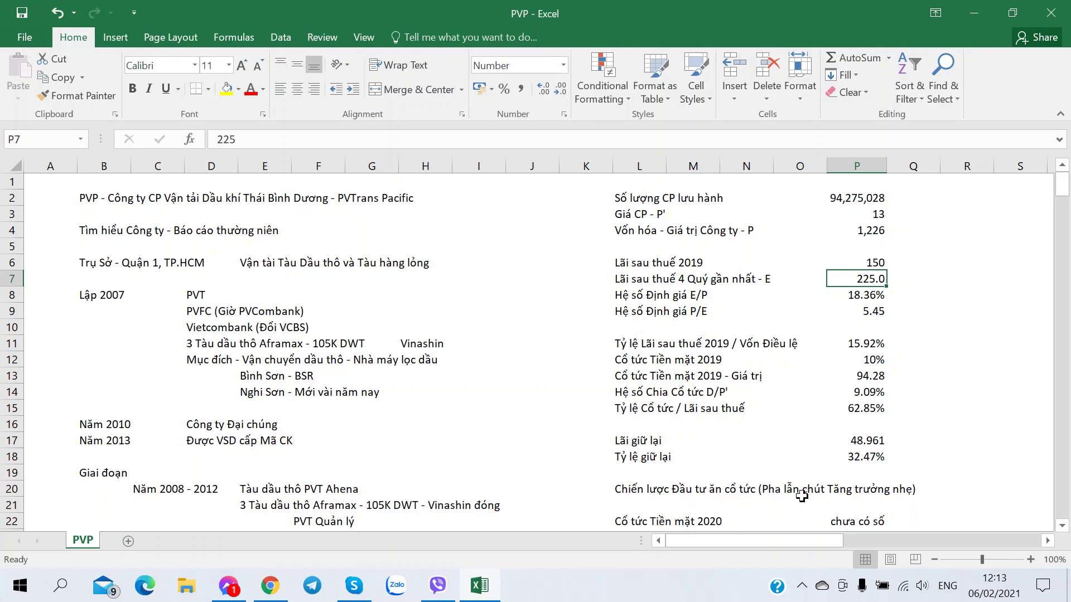
pyautogui.click(834, 343)
pyautogui.click(840, 300)
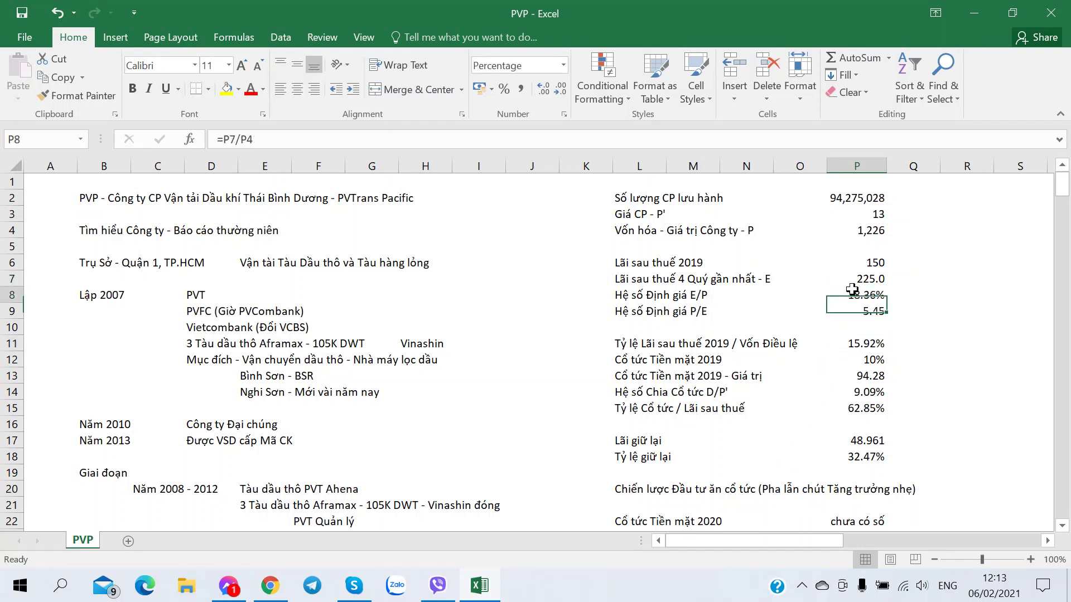
pyautogui.click(868, 314)
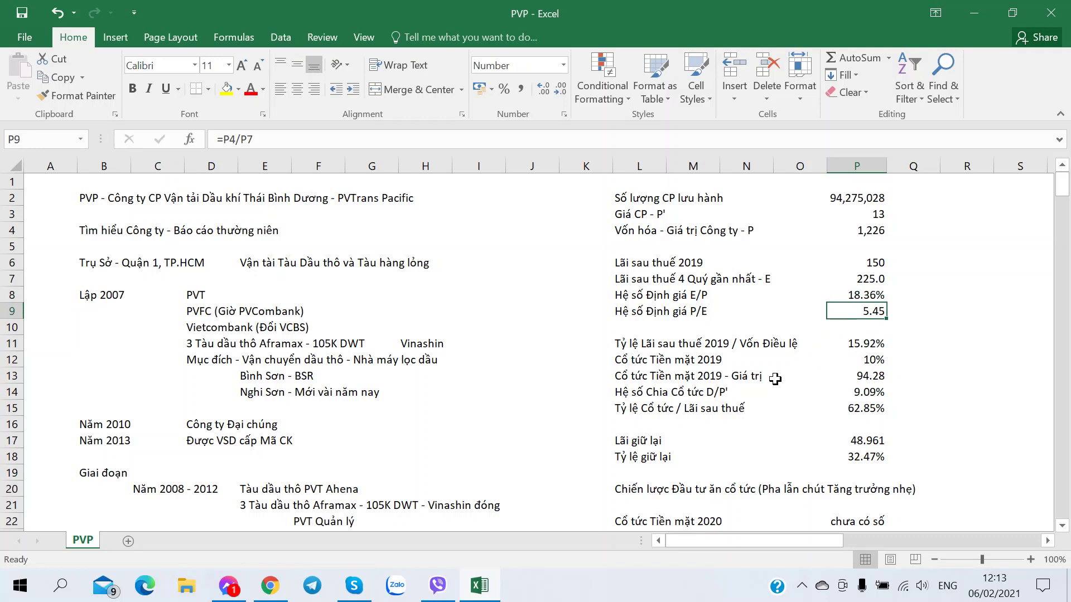
pyautogui.click(831, 363)
# Switch to PVP_20Q4_BCTC.pdf in Chrome and examine the 2020 cash flow statement on page 5.
pyautogui.hotkey('alt', 'Tab')
pyautogui.hotkey('alt', 'Tab')
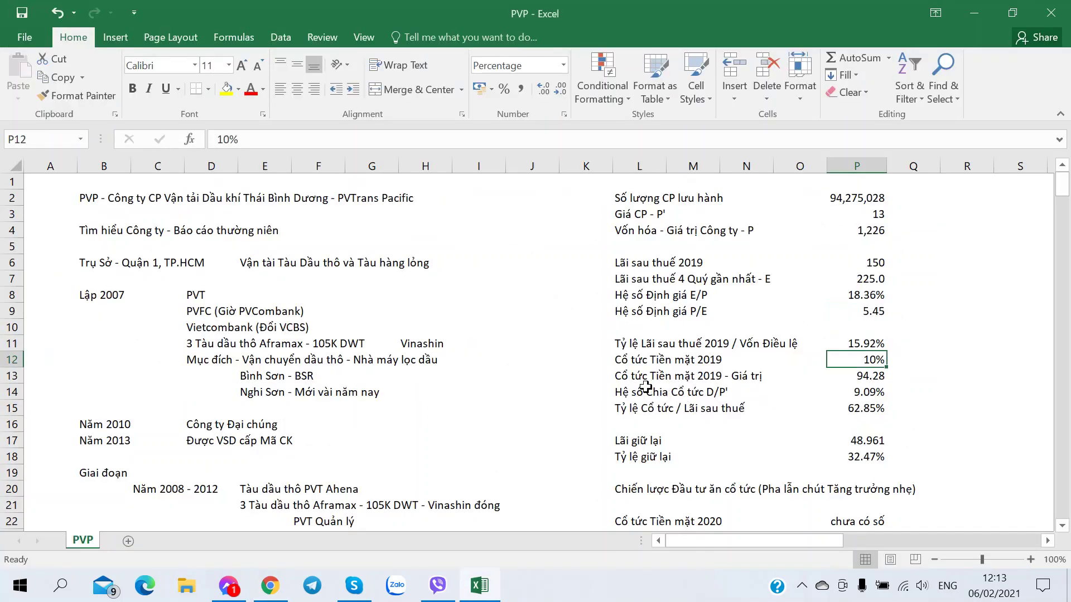
pyautogui.hotkey('alt', 'Tab')
pyautogui.hotkey('alt', 'Tab')
pyautogui.hotkey('alt', 'Tab')
pyautogui.scroll(-10, 677, 410)
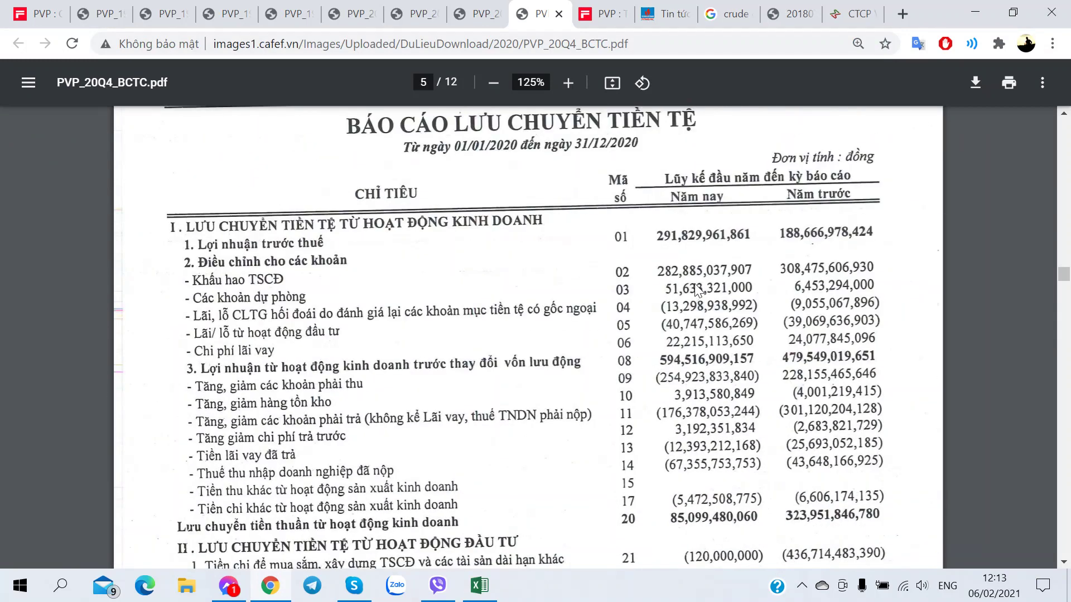
# Return to the Excel workbook and review the notes from the valuation block down to the quarterly figures and industry outlook, and back.
pyautogui.hotkey('alt', 'Tab')
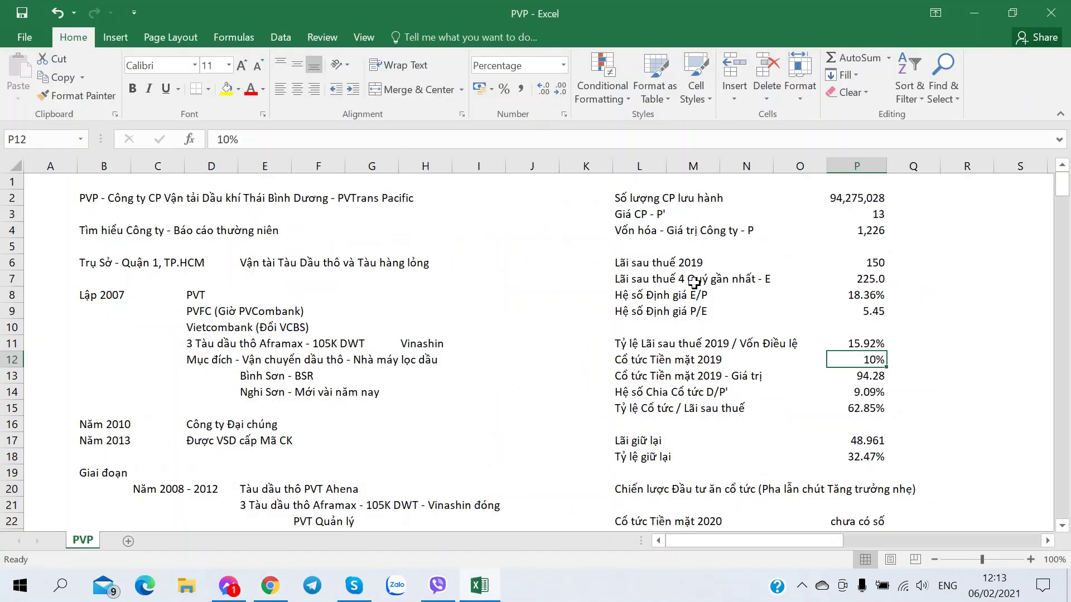
pyautogui.scroll(-20, 564, 311)
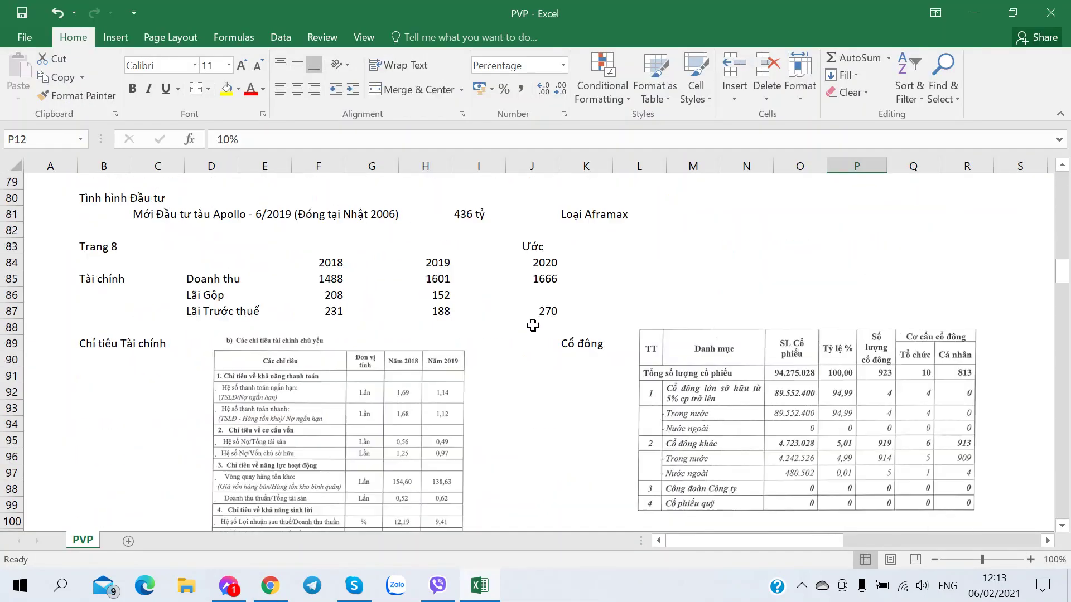
pyautogui.scroll(-20, 533, 326)
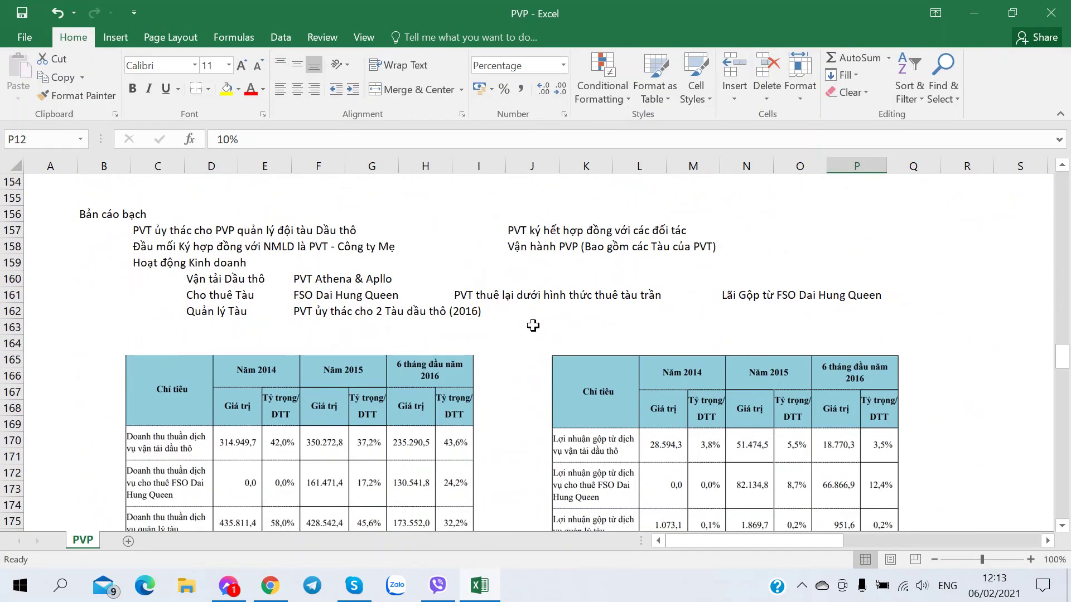
pyautogui.scroll(-20, 533, 326)
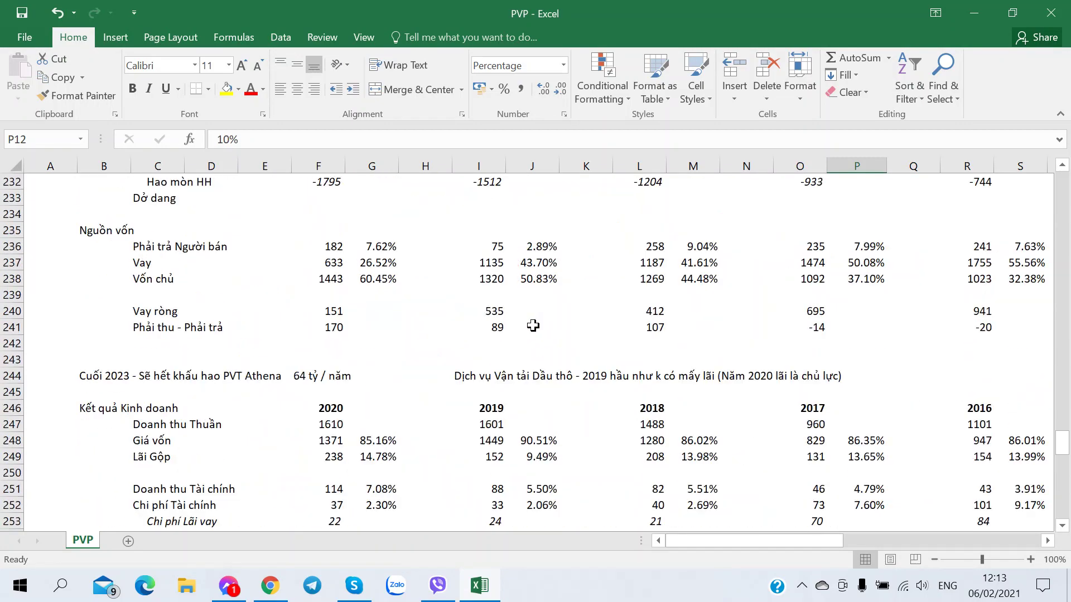
pyautogui.scroll(-20, 533, 326)
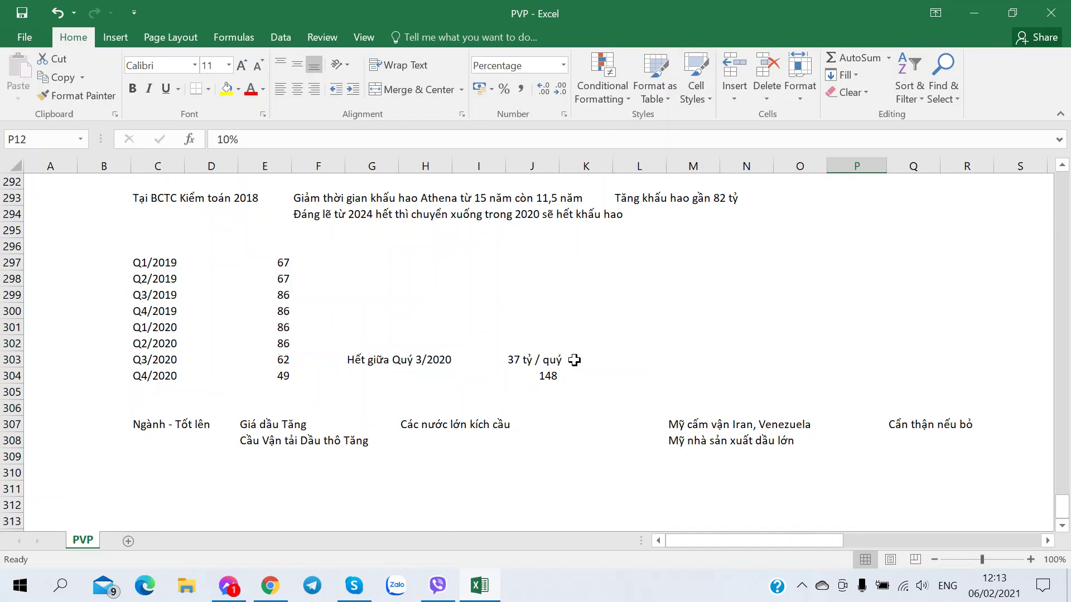
pyautogui.scroll(17, 574, 360)
pyautogui.scroll(20, 574, 362)
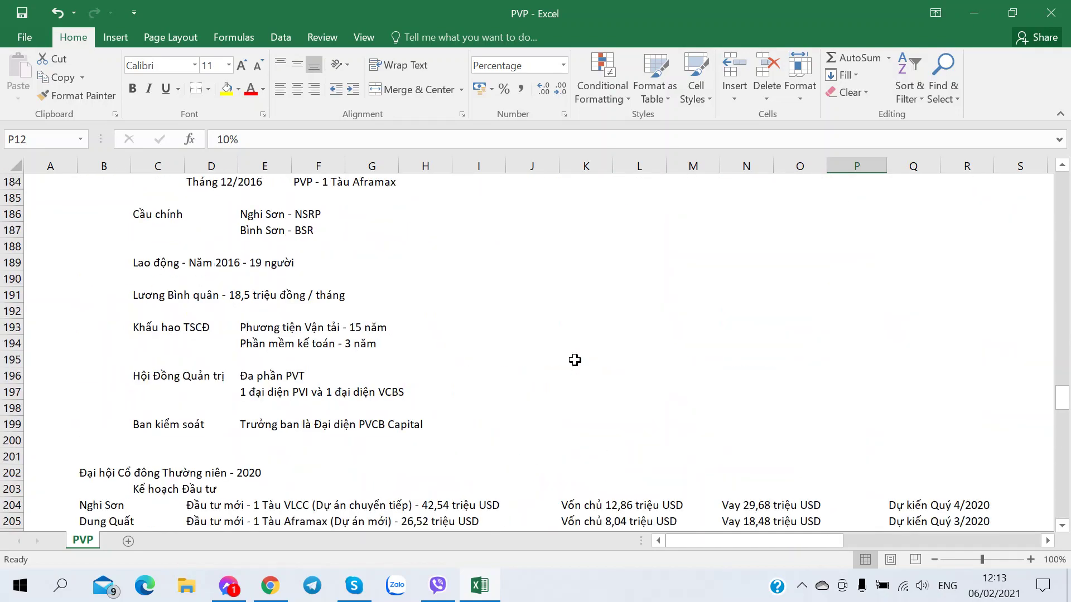
pyautogui.scroll(20, 575, 360)
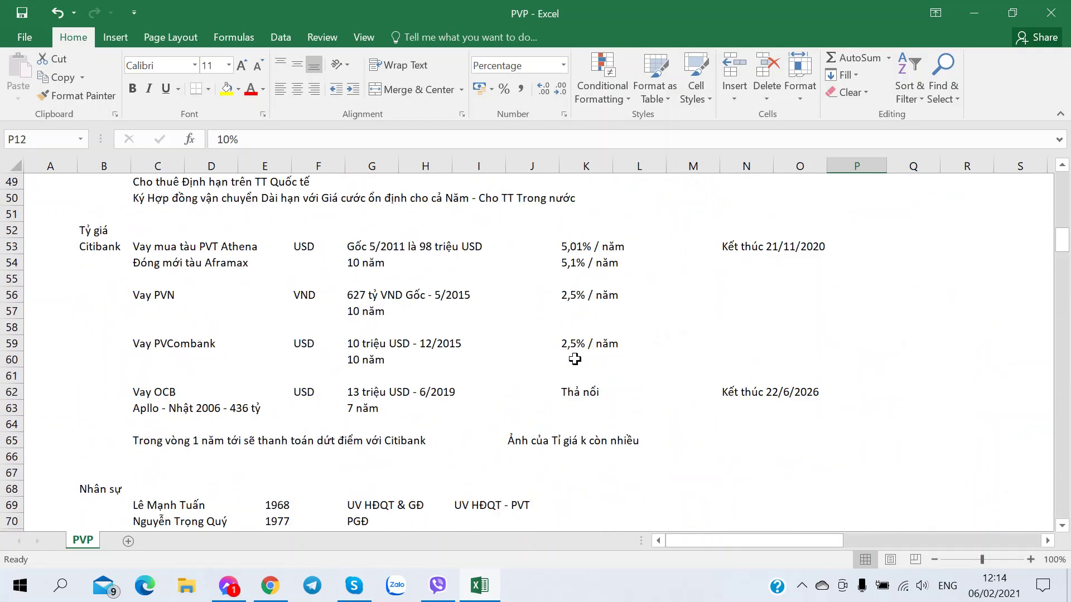
pyautogui.scroll(-2, 575, 360)
pyautogui.scroll(2, 576, 360)
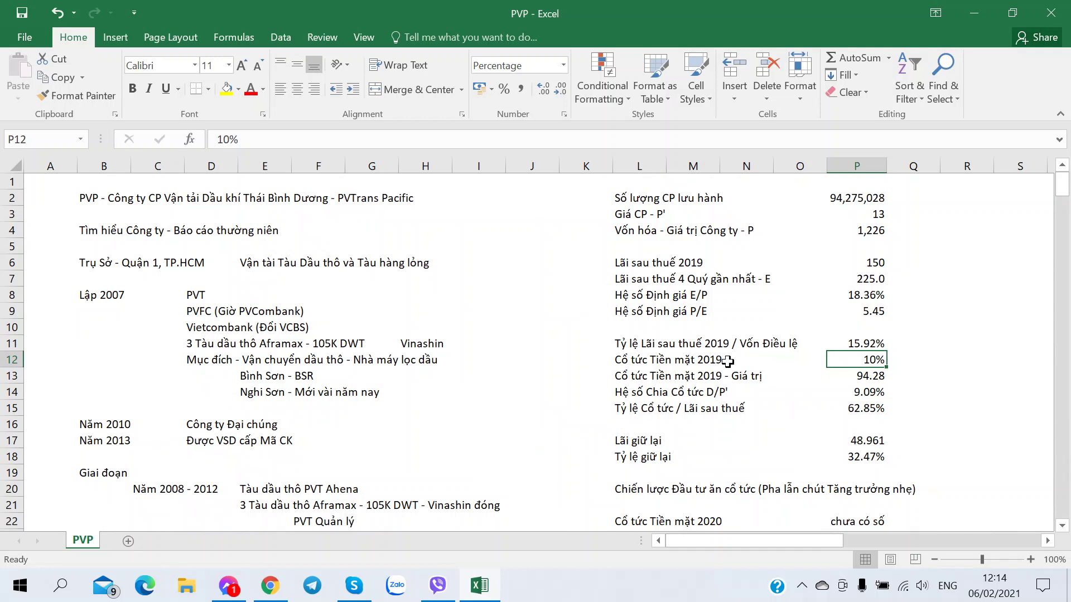
# Compare the four-quarter profit in P7 with the income statement in the Chrome PDF, and check the E/P ratio in P8 in Excel.
pyautogui.click(839, 282)
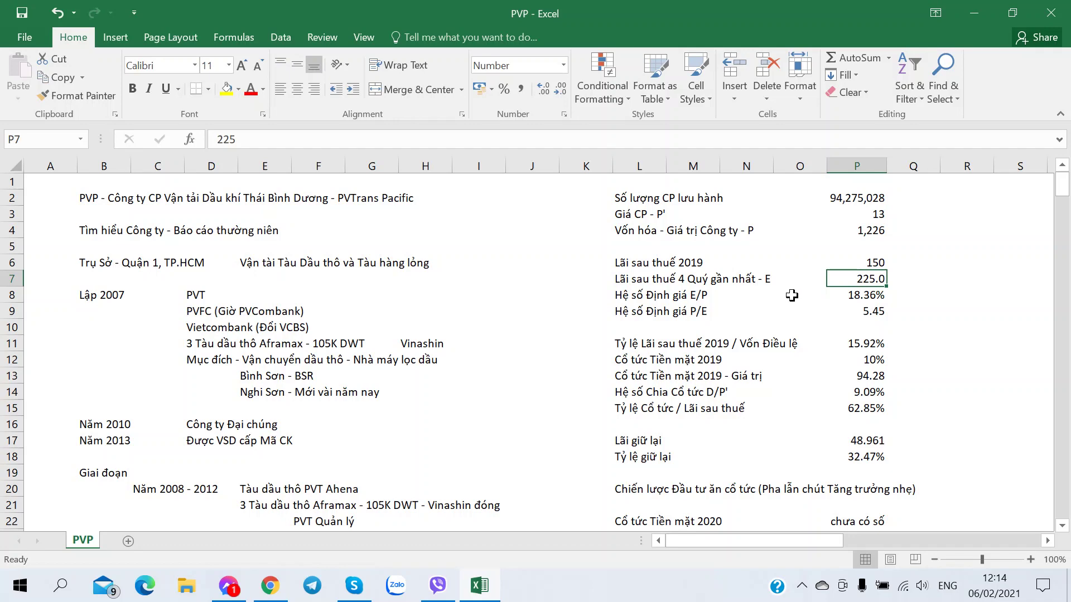
pyautogui.hotkey('alt', 'Tab')
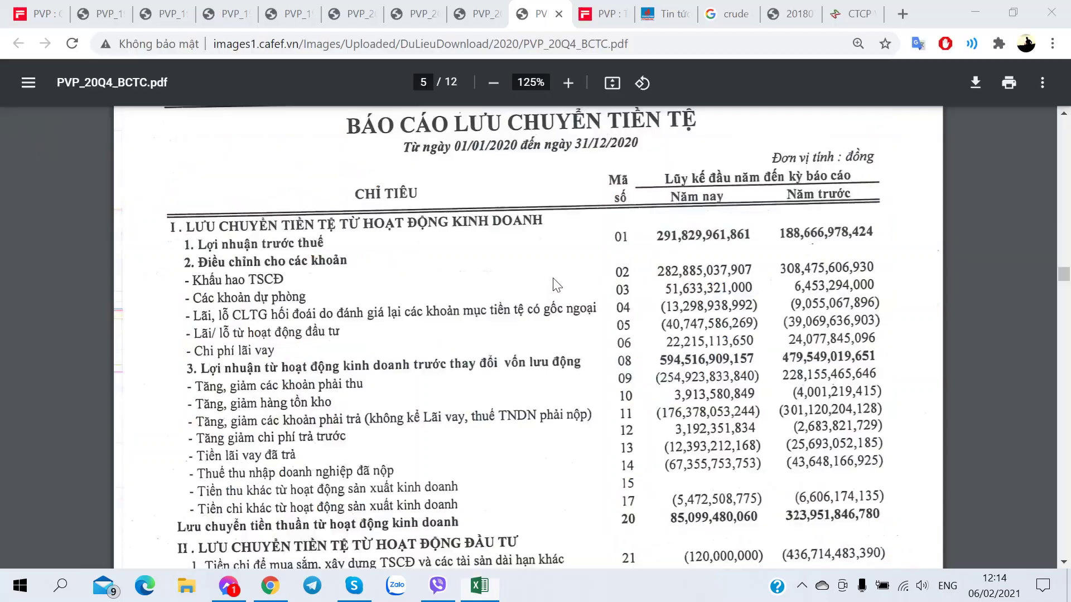
pyautogui.scroll(12, 616, 318)
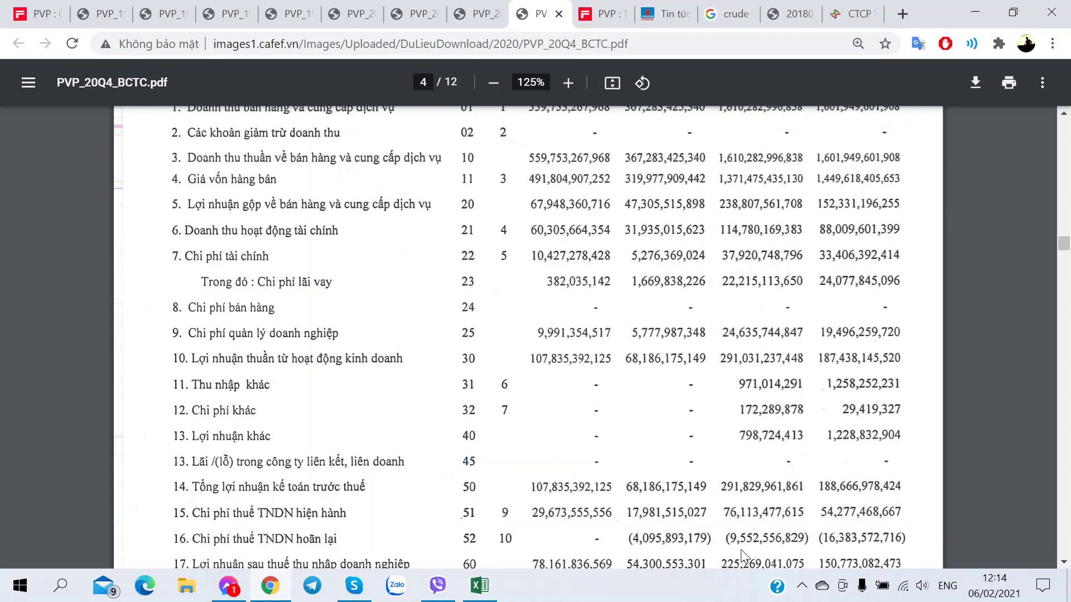
pyautogui.hotkey('alt', 'Tab')
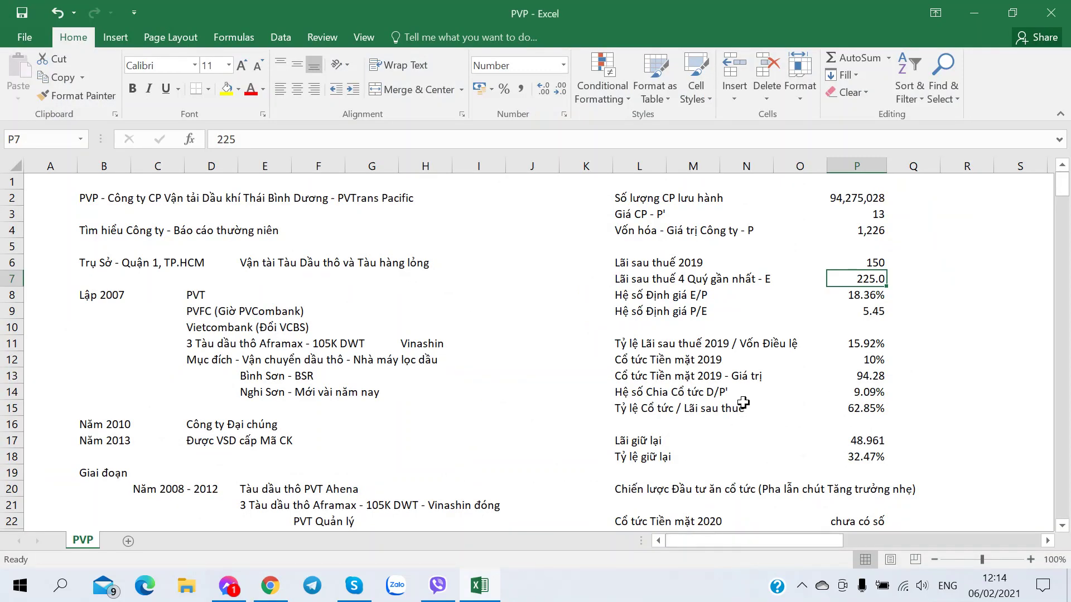
pyautogui.hotkey('alt', 'Tab')
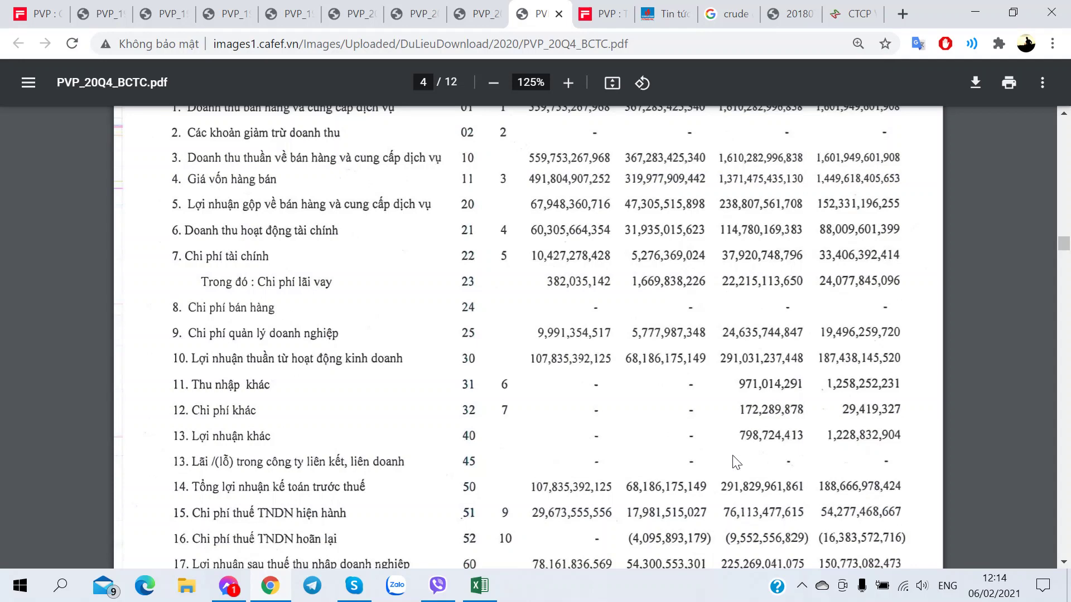
pyautogui.hotkey('alt', 'Tab')
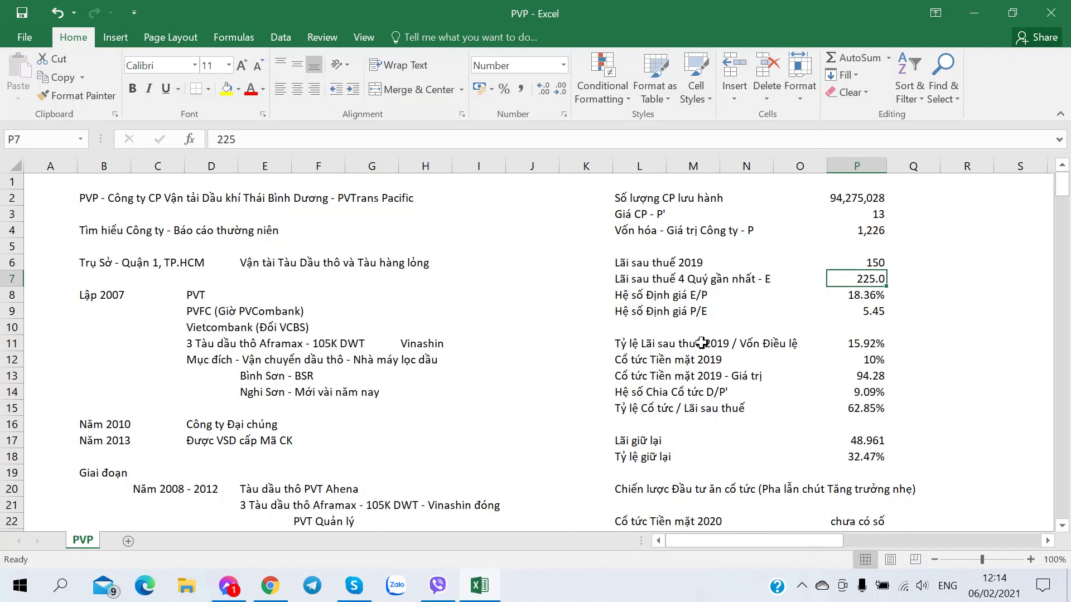
pyautogui.click(851, 301)
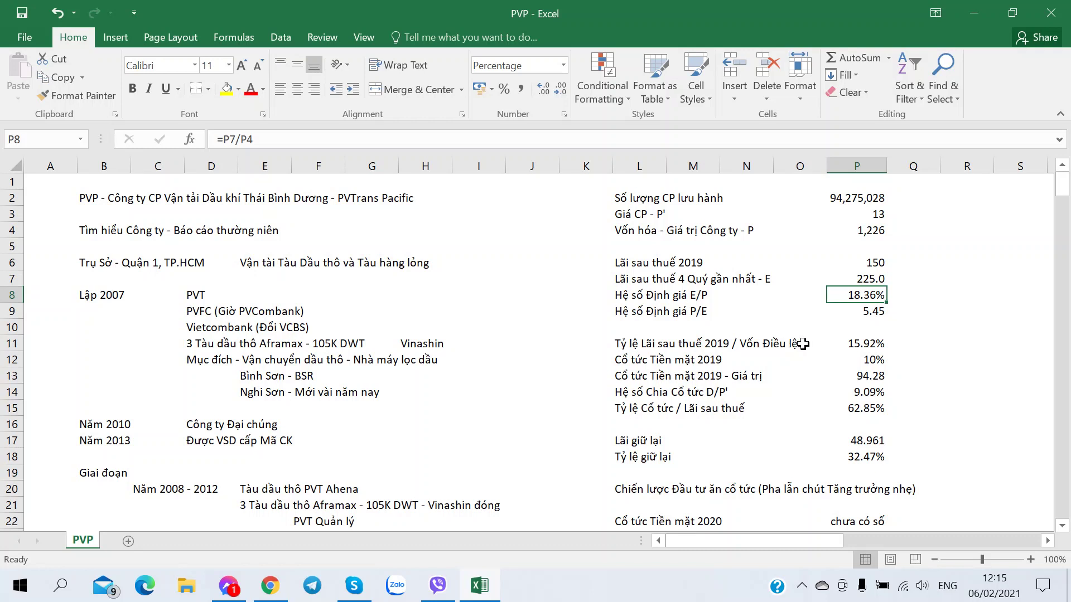
pyautogui.click(961, 295)
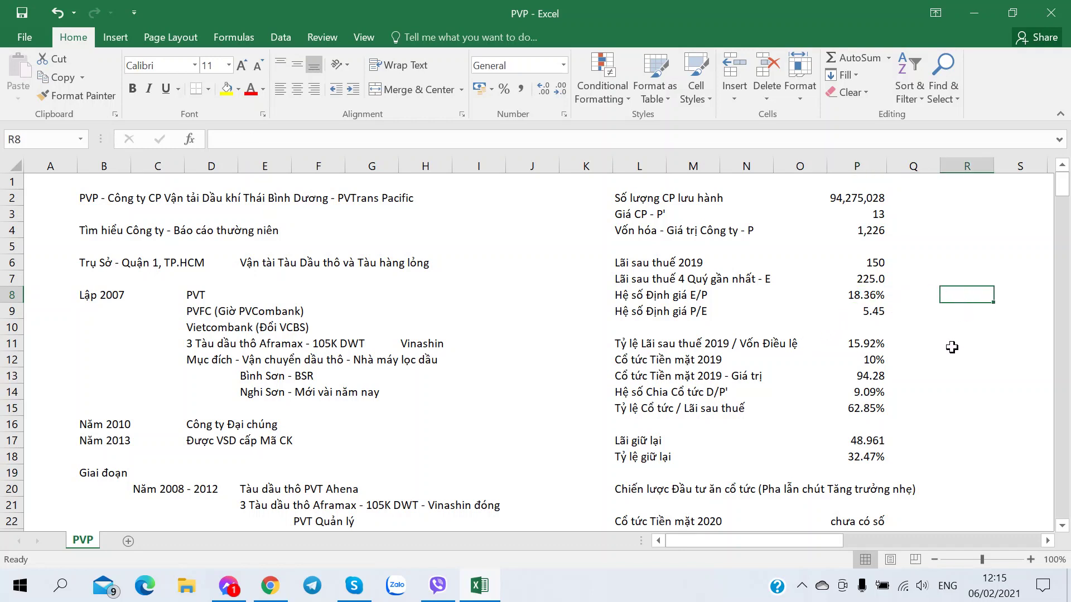
# Test share prices of 15 and 17 in P3 against the valuation ratios, and undo both changes.
pyautogui.click(869, 216)
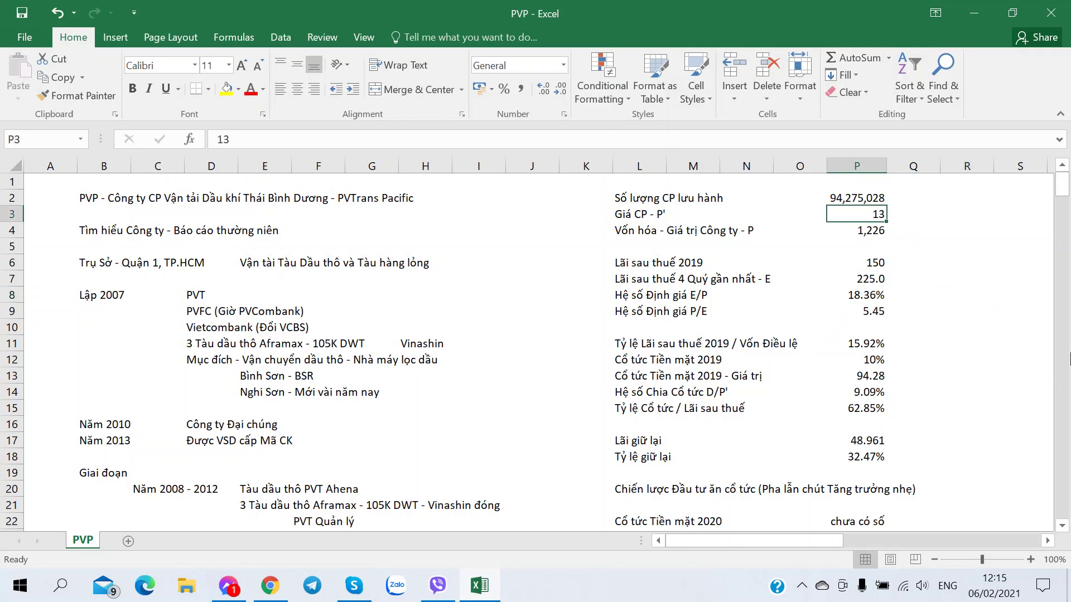
pyautogui.write('15')
pyautogui.hotkey('ctrl', 'Return')
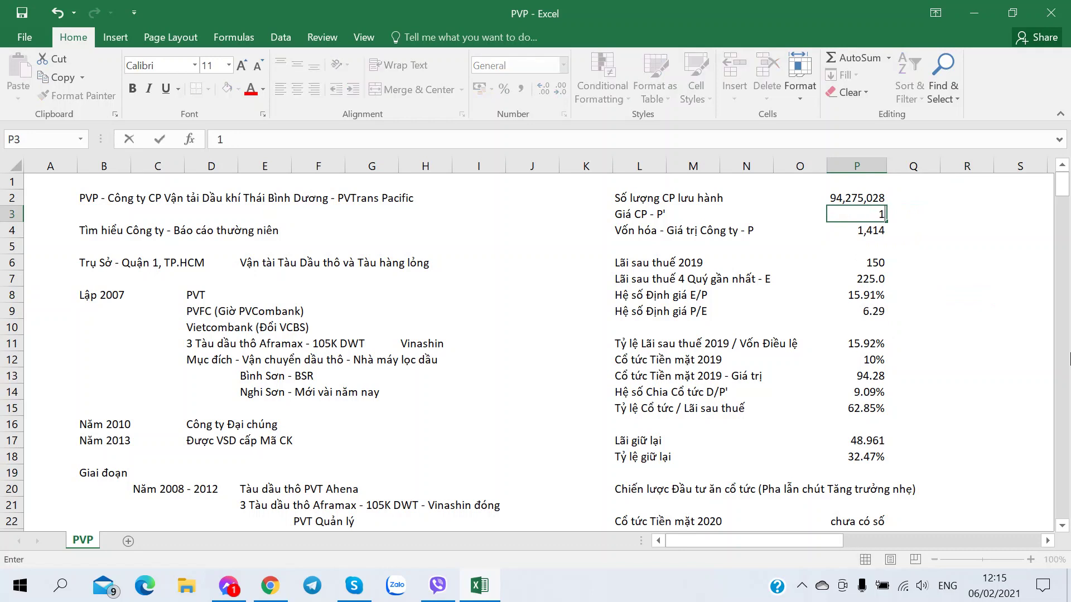
pyautogui.write('17')
pyautogui.hotkey('ctrl', 'Return')
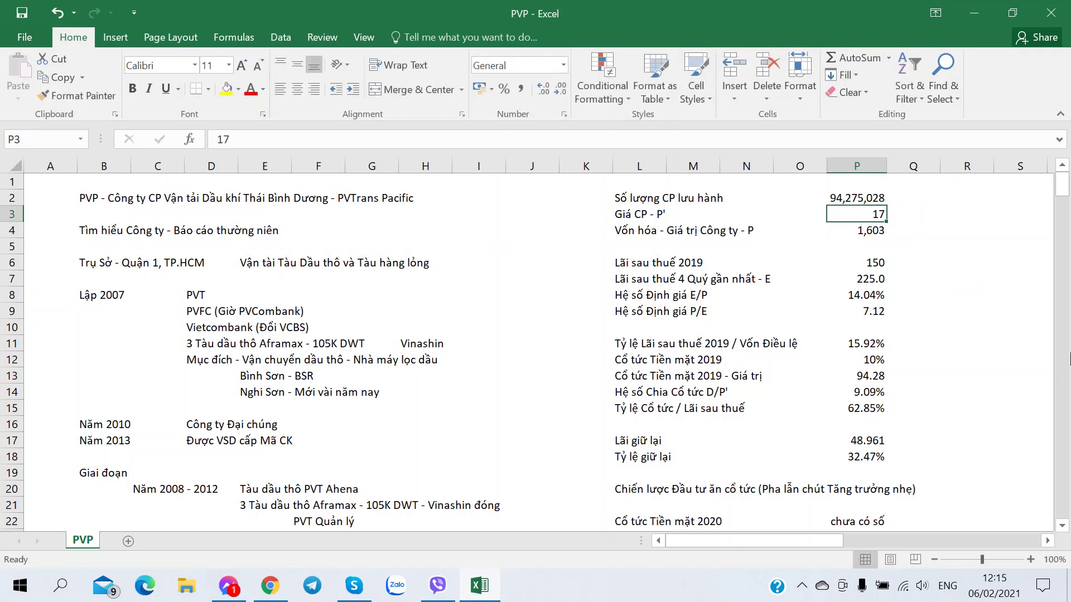
pyautogui.hotkey('ctrl', 'z')
pyautogui.hotkey('ctrl', 'z')
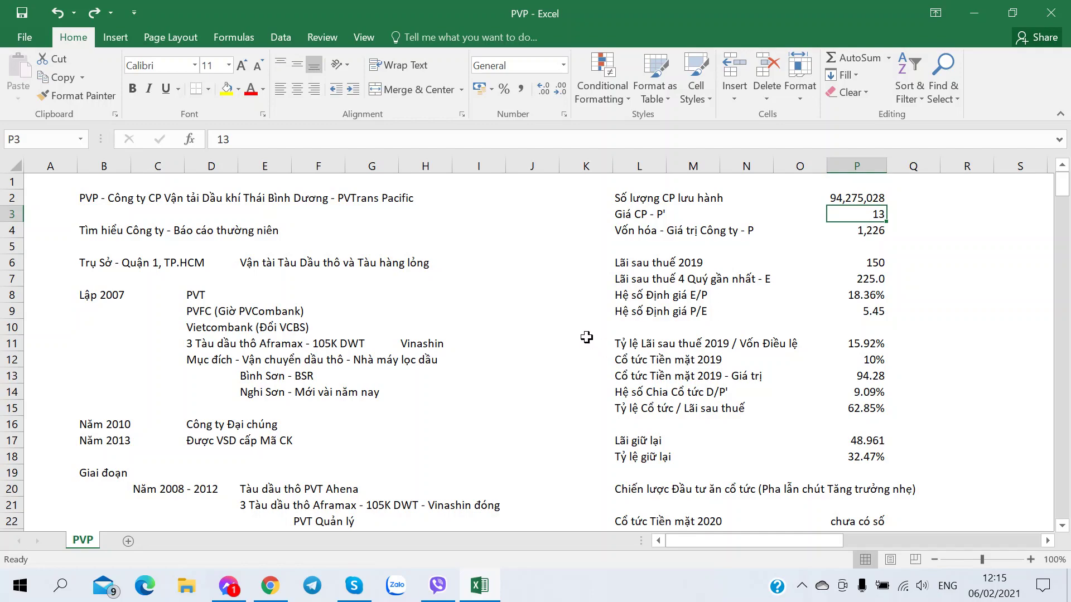
# Add the note "Dư địa Tăng giá - thêm 30% là hoàn toàn khả thi" in E310, below the industry outlook notes.
pyautogui.scroll(-20, 587, 337)
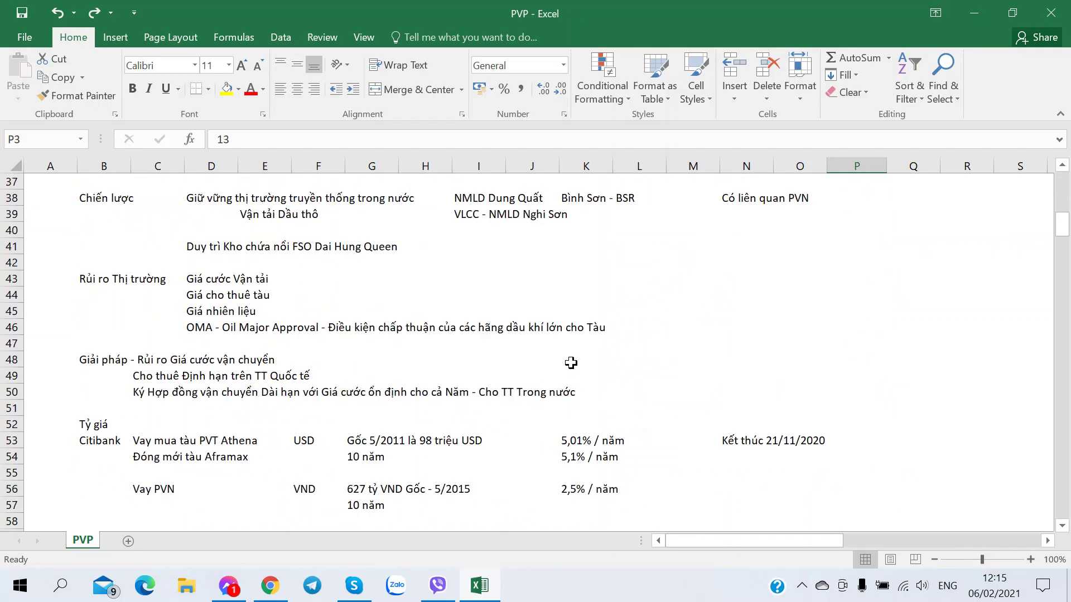
pyautogui.scroll(-20, 570, 363)
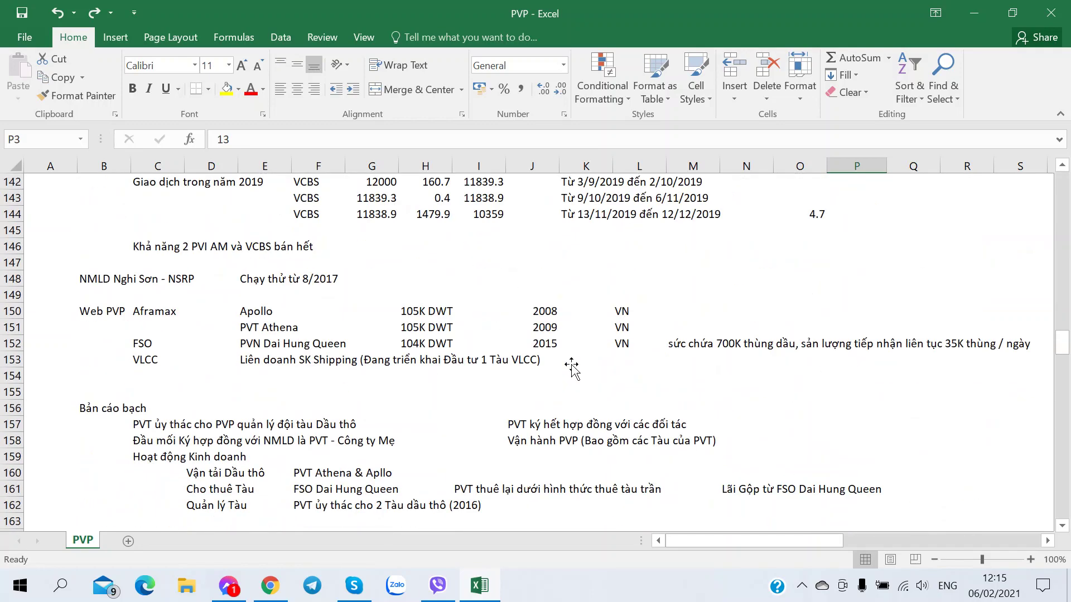
pyautogui.scroll(-20, 570, 363)
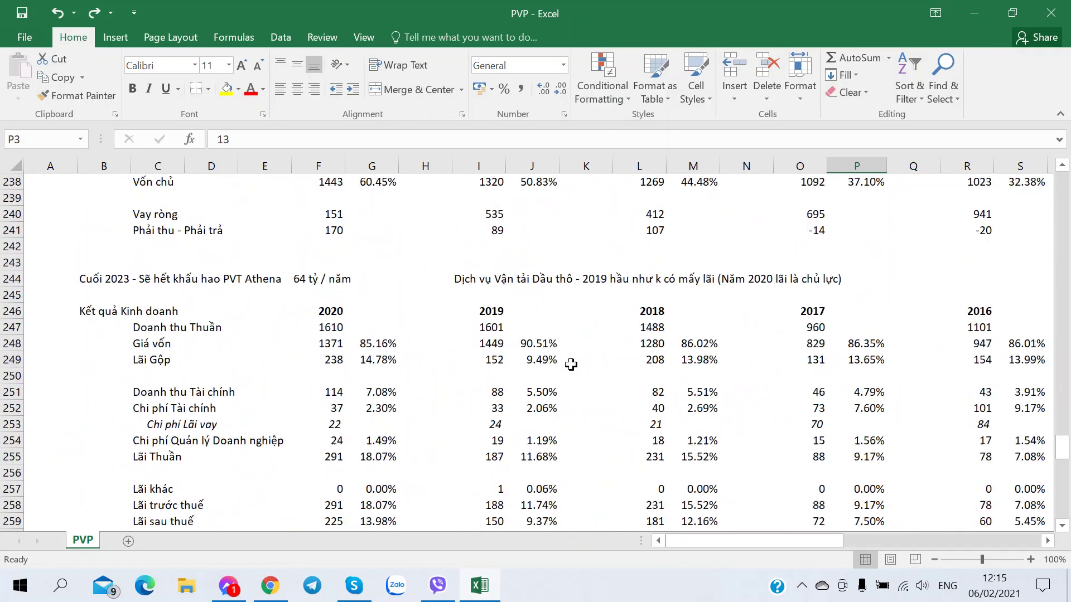
pyautogui.scroll(-10, 570, 363)
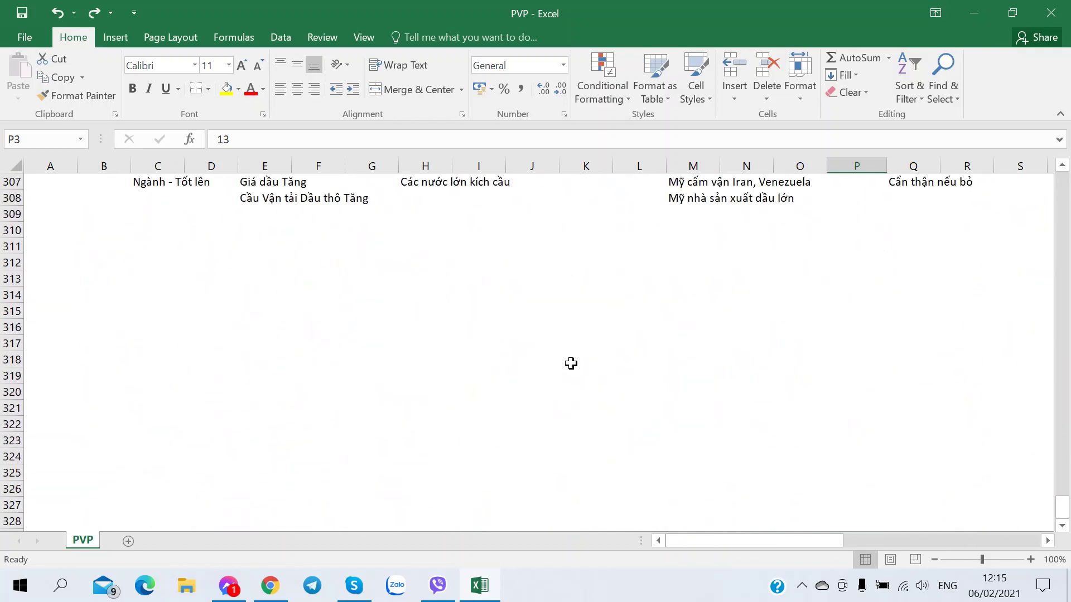
pyautogui.scroll(2, 571, 364)
pyautogui.moveTo(237, 329); pyautogui.dragTo(267, 330)
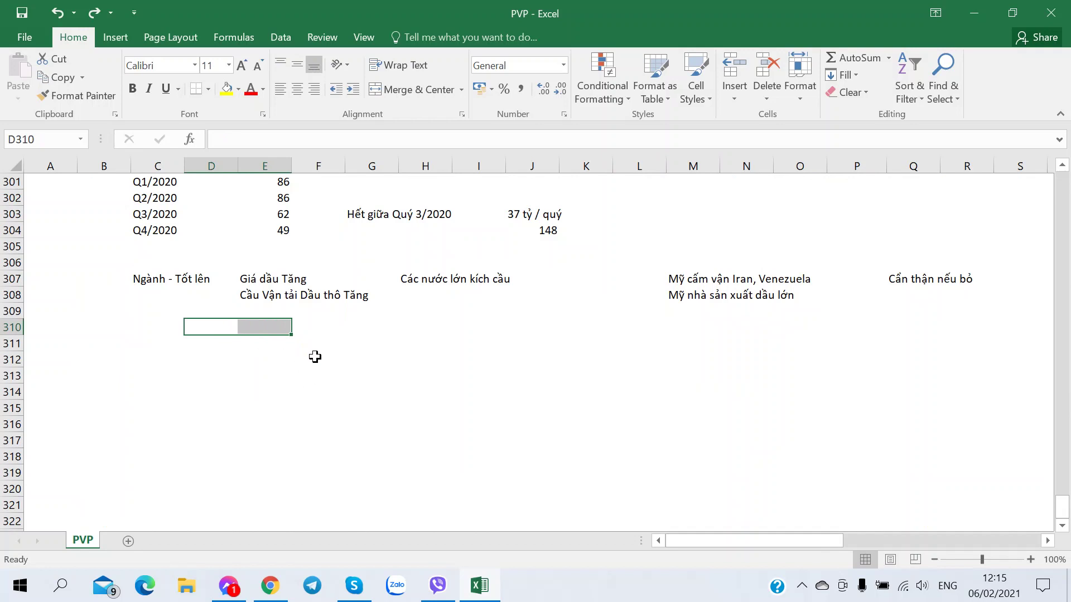
pyautogui.click(275, 324)
pyautogui.write('Dư dịa ')
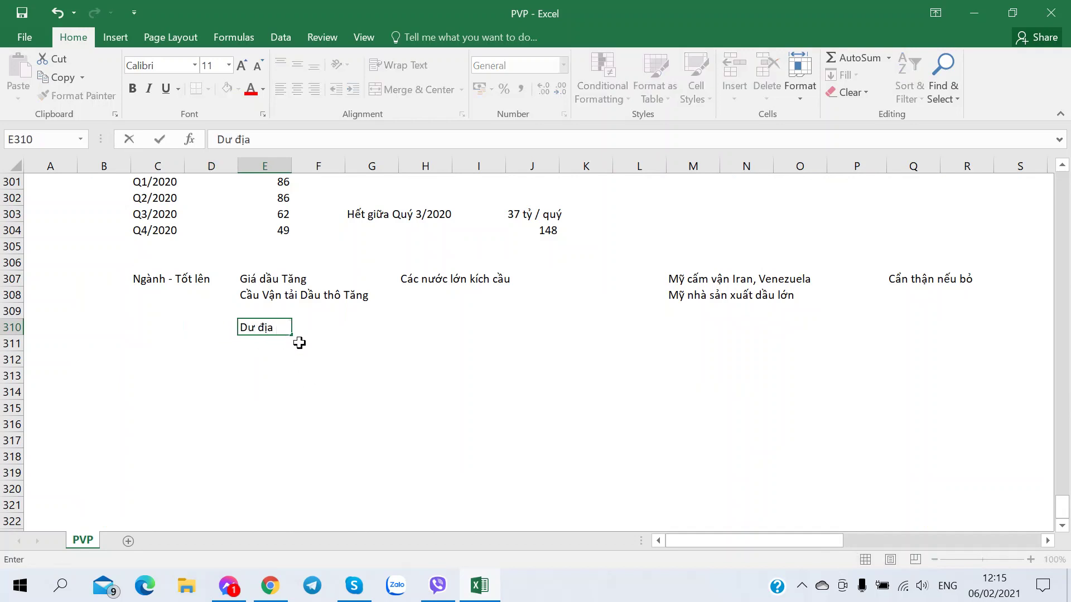
pyautogui.write('Tang')
pyautogui.write(' giá - ')
pyautogui.write('thêm ít')
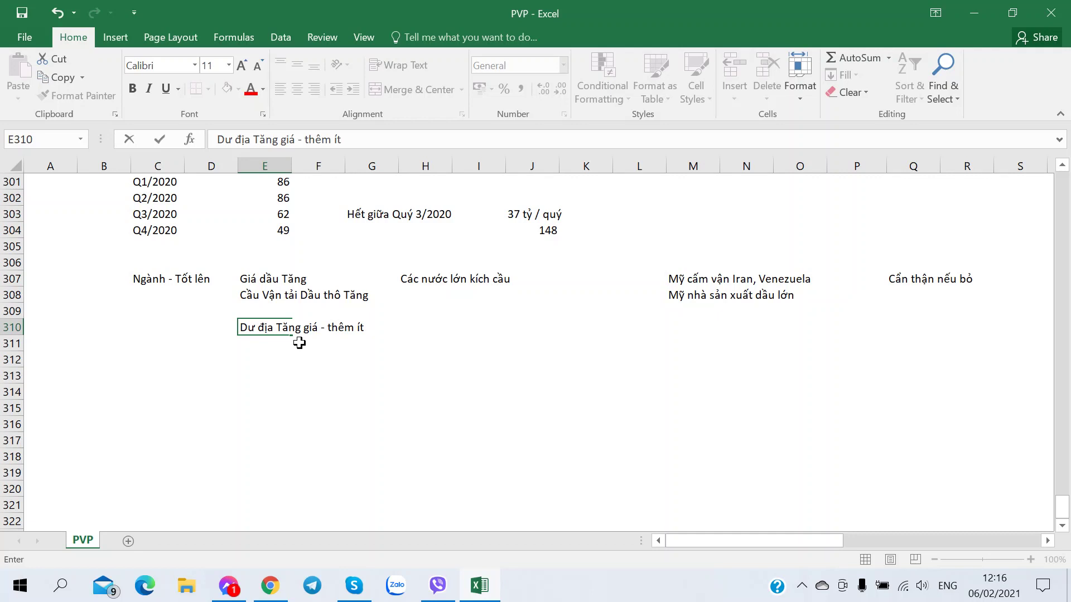
pyautogui.press('BackSpace')
pyautogui.press('BackSpace')
pyautogui.press('BackSpace')
pyautogui.write('30% kaf')
pyautogui.press('BackSpace')
pyautogui.press('BackSpace')
pyautogui.press('BackSpace')
pyautogui.write('là hoa')
pyautogui.write('n toàn khả thi')
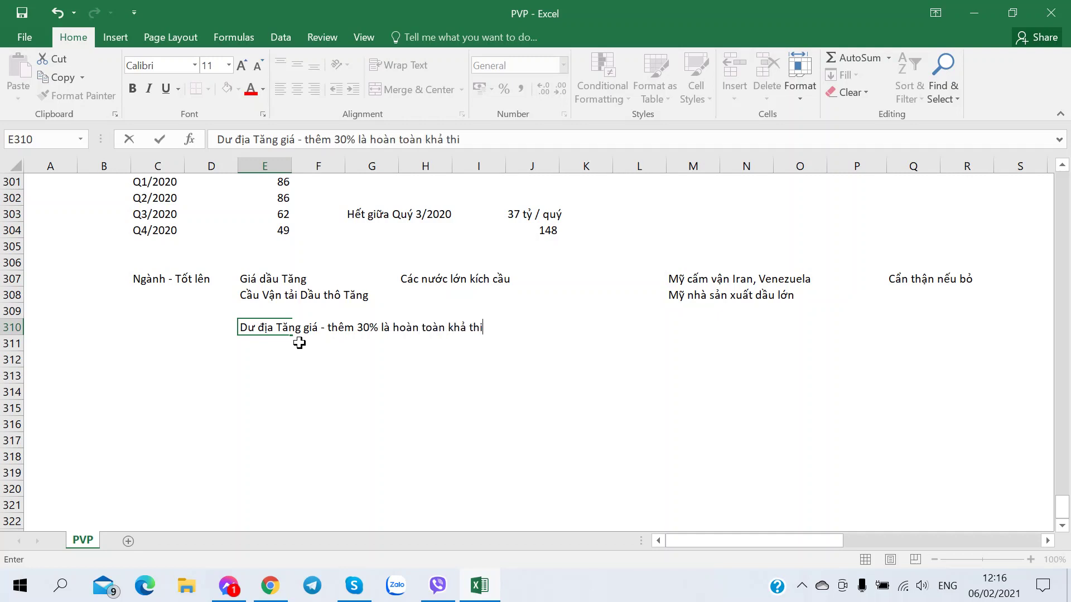
pyautogui.press('Return')
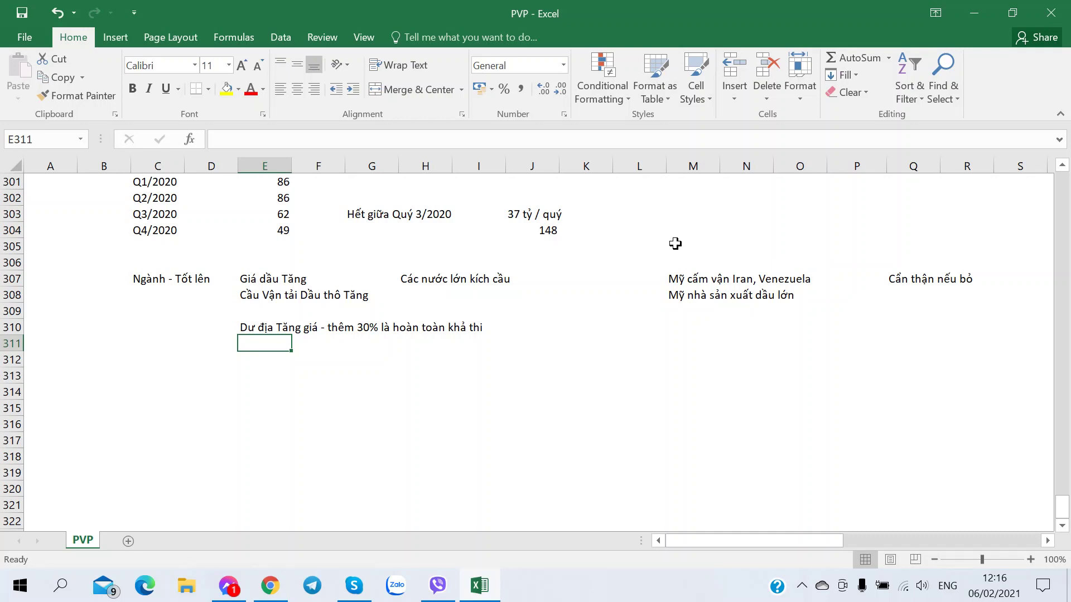
pyautogui.click(581, 326)
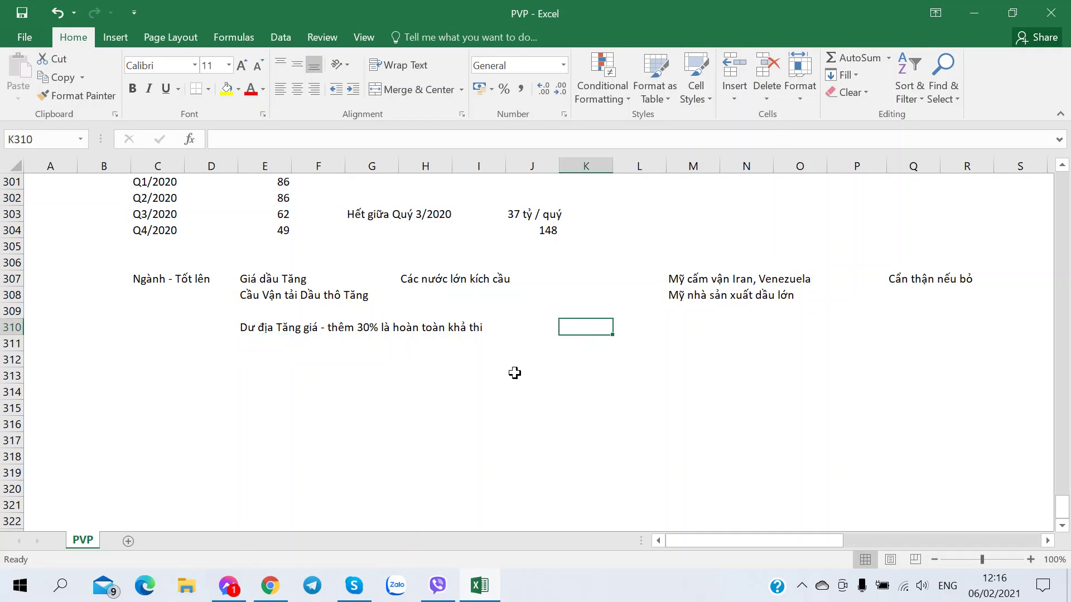
# Extend the price-upside note in E310 with "(Chưa tính Cổ tức Tiền mặt được nhận)" at its end.
pyautogui.click(273, 331)
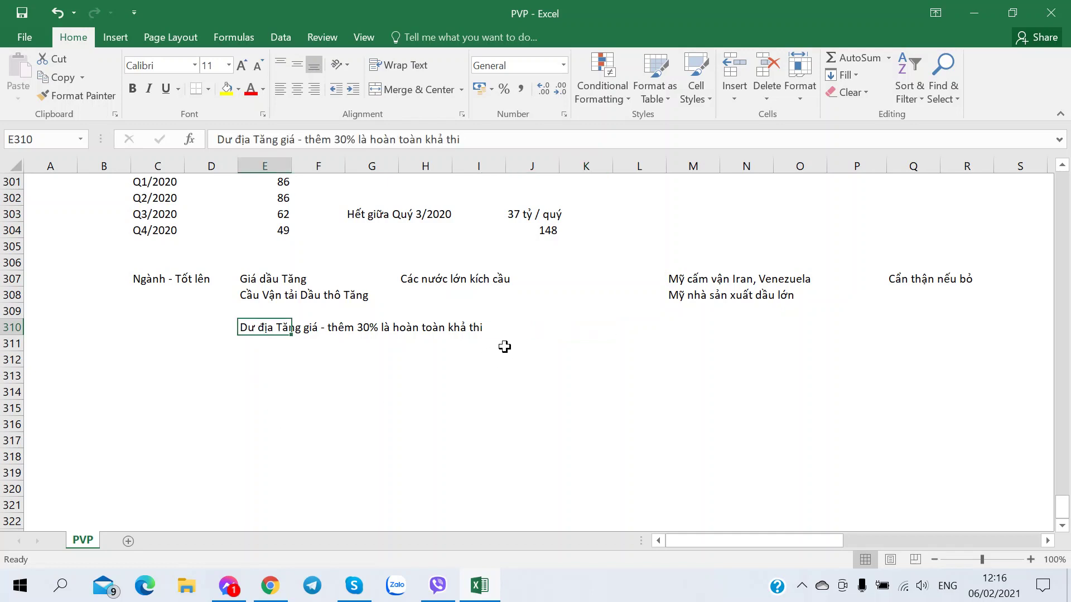
pyautogui.click(544, 328)
pyautogui.click(231, 331)
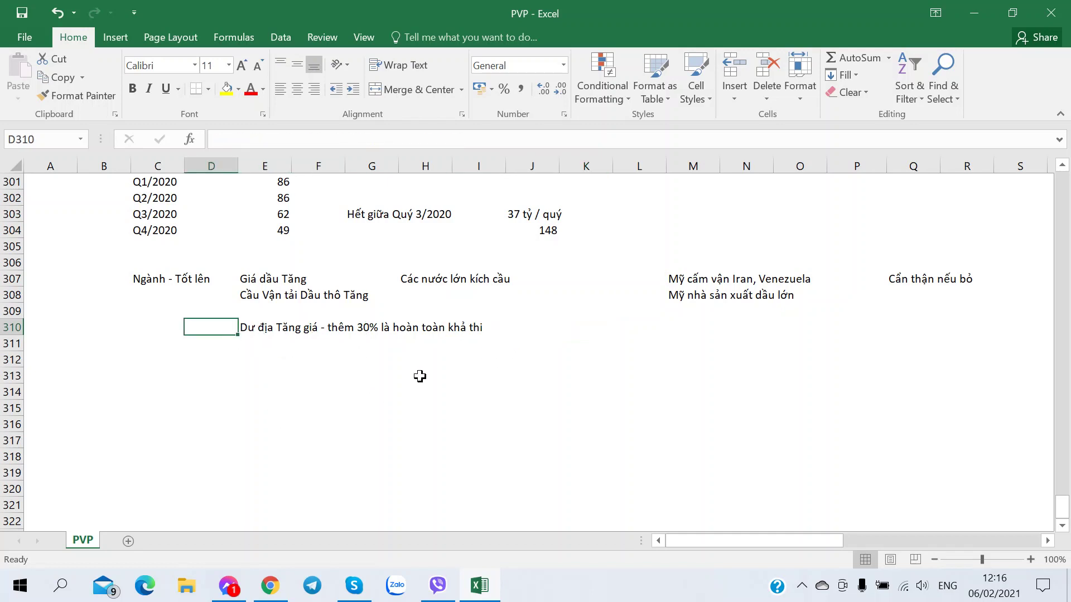
pyautogui.click(342, 345)
pyautogui.click(235, 325)
pyautogui.click(241, 329)
pyautogui.click(489, 143)
pyautogui.write('(Chưa tính đ')
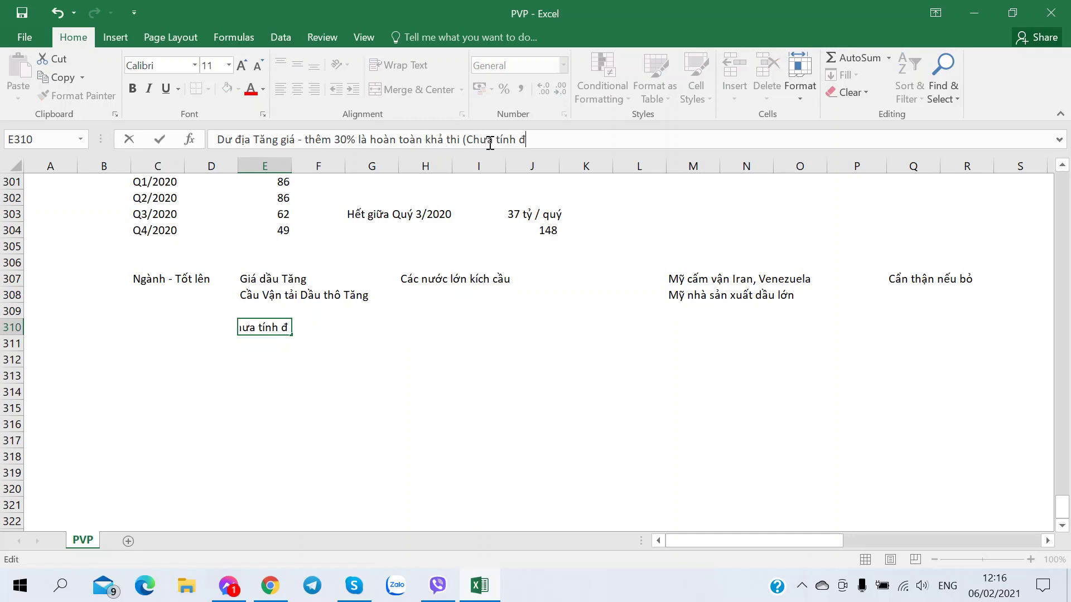
pyautogui.press('BackSpace')
pyautogui.write('Cổ tư')
pyautogui.press('BackSpace')
pyautogui.press('BackSpace')
pyautogui.press('BackSpace')
pyautogui.press('BackSpace')
pyautogui.write('otức Tiền mặt ')
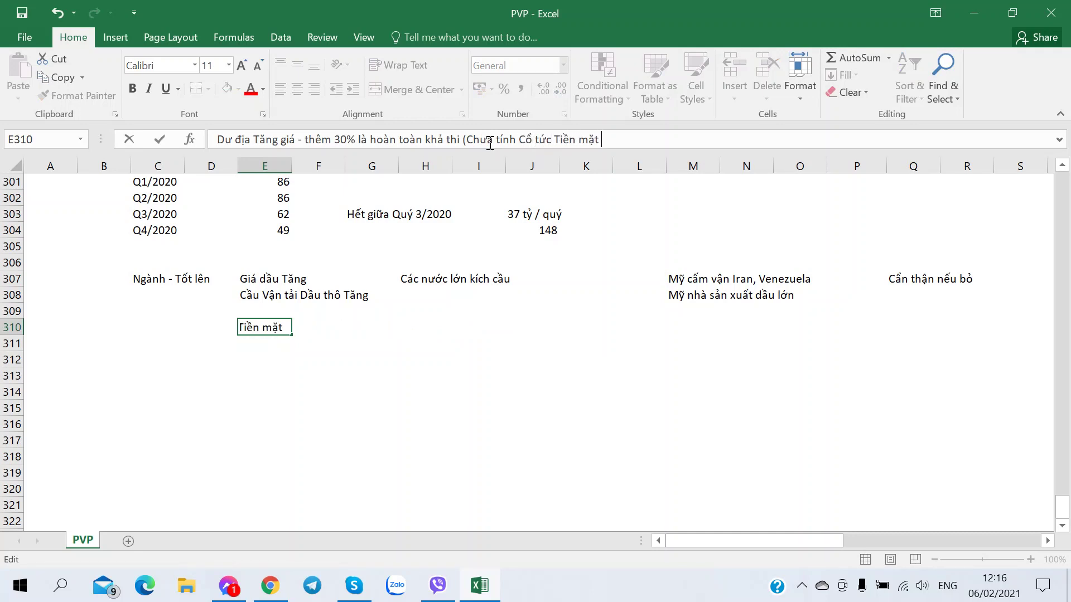
pyautogui.write('đuợc nhận)')
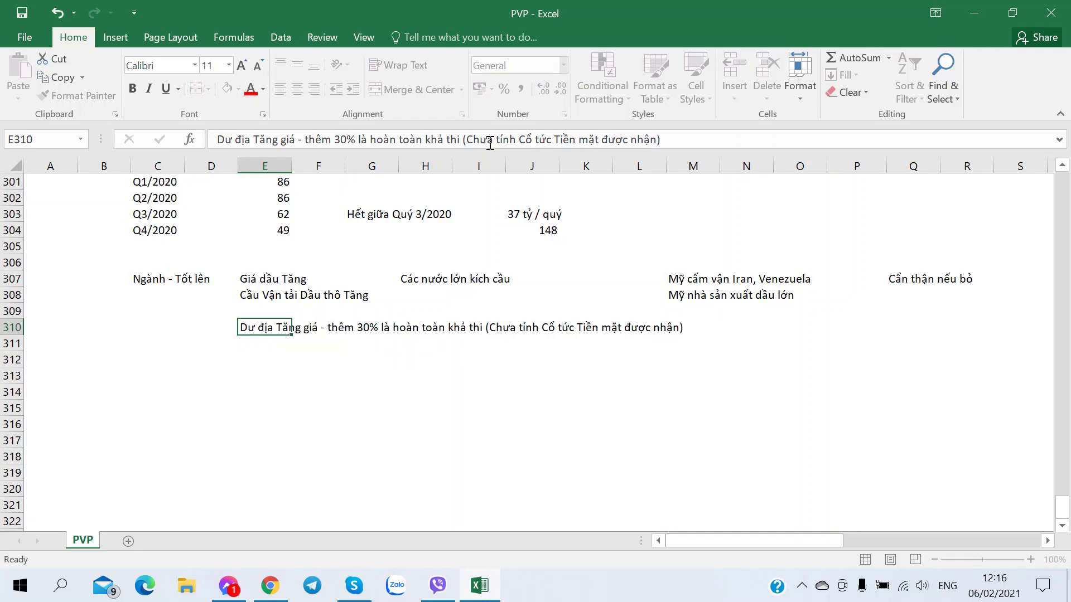
pyautogui.press('Return')
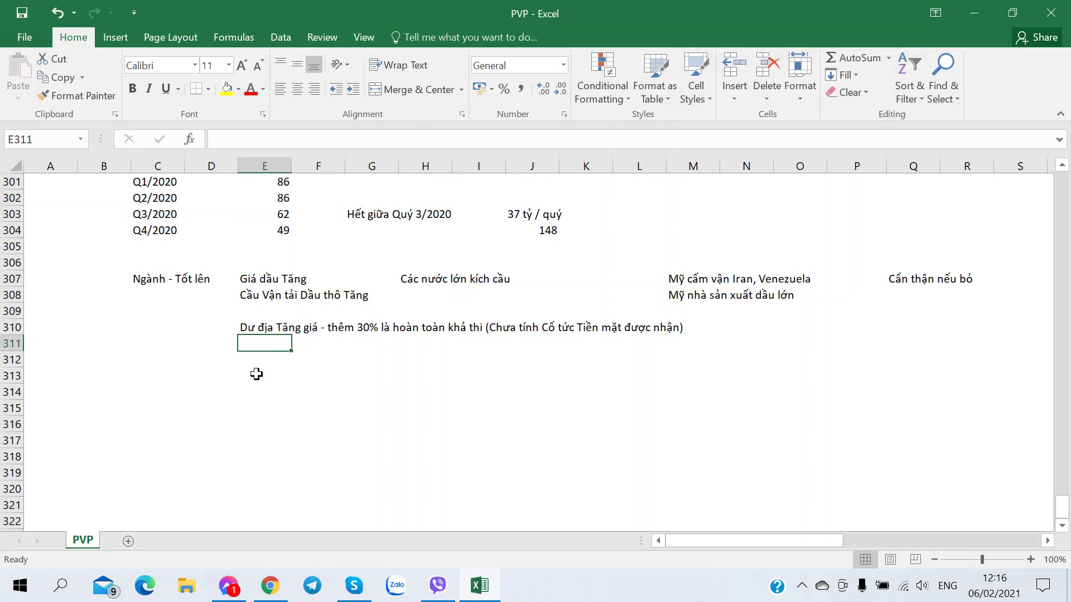
# Review the workbook from the price-upside note through the cash flow, shareholder meeting and oil price notes up to the valuation block.
pyautogui.scroll(-1, 393, 431)
pyautogui.scroll(5, 393, 430)
pyautogui.scroll(-3, 393, 431)
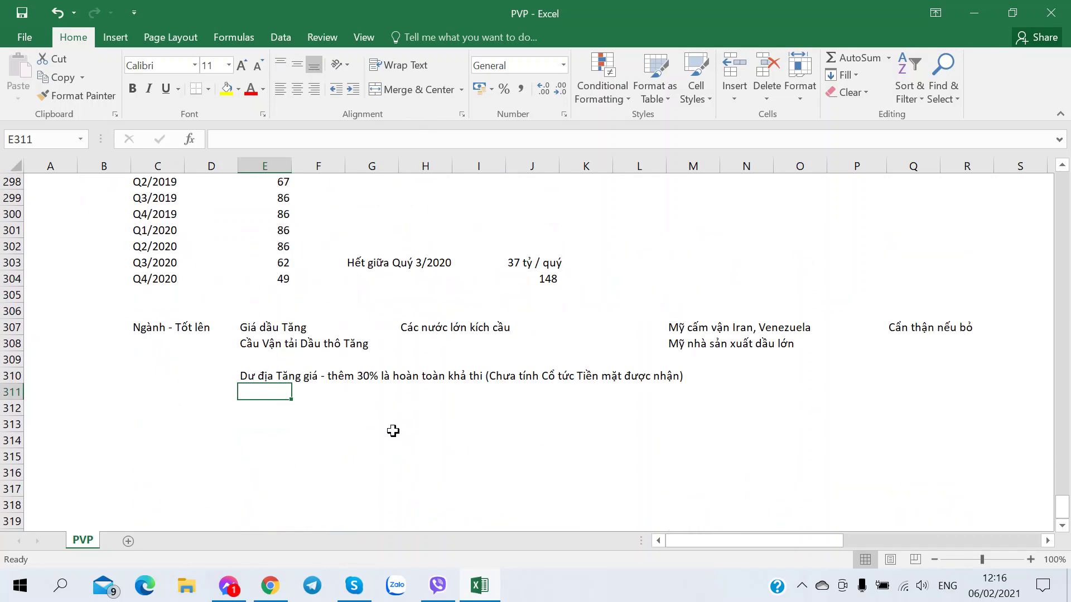
pyautogui.scroll(20, 393, 431)
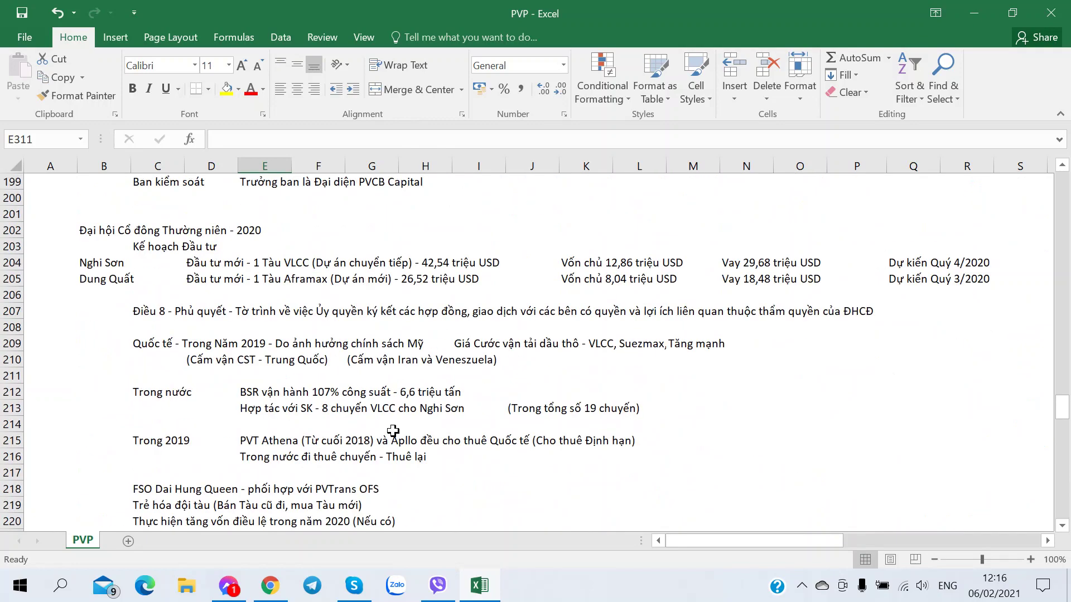
pyautogui.scroll(13, 393, 431)
pyautogui.scroll(-20, 393, 431)
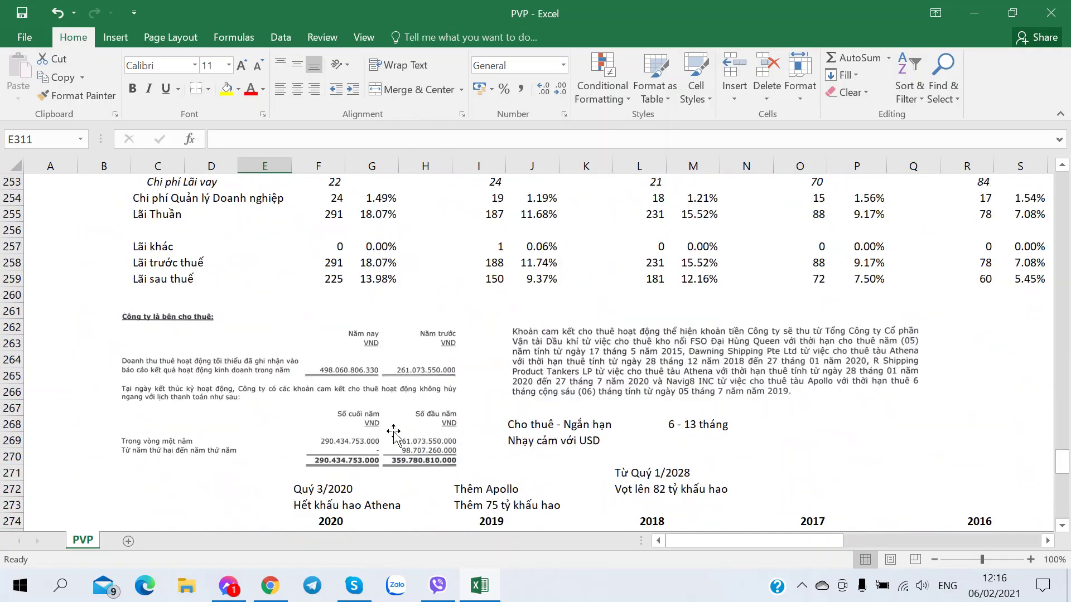
pyautogui.scroll(-19, 393, 431)
pyautogui.scroll(11, 393, 431)
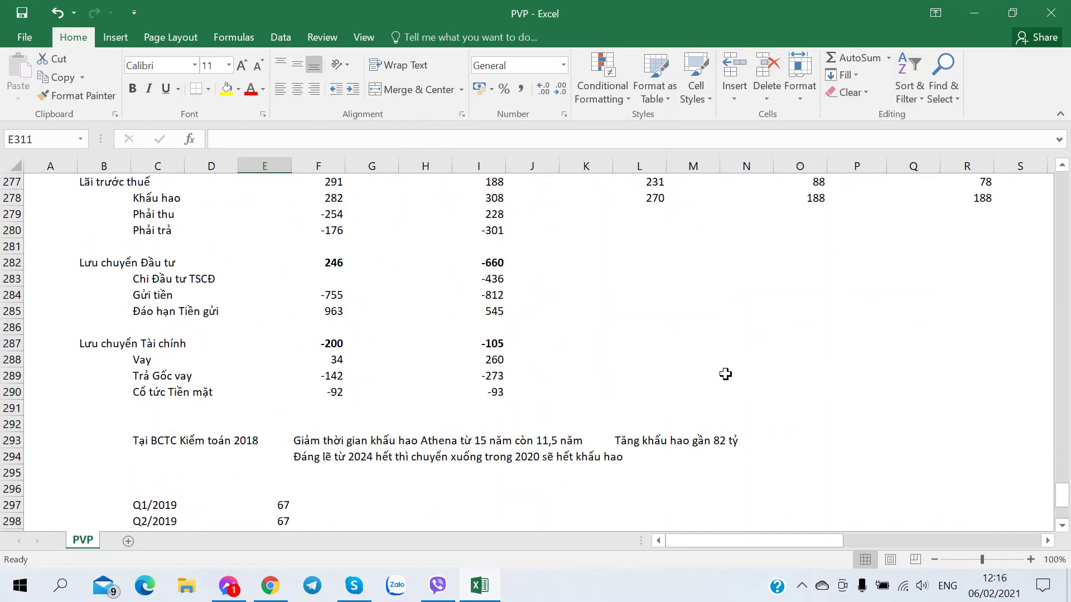
pyautogui.scroll(20, 725, 374)
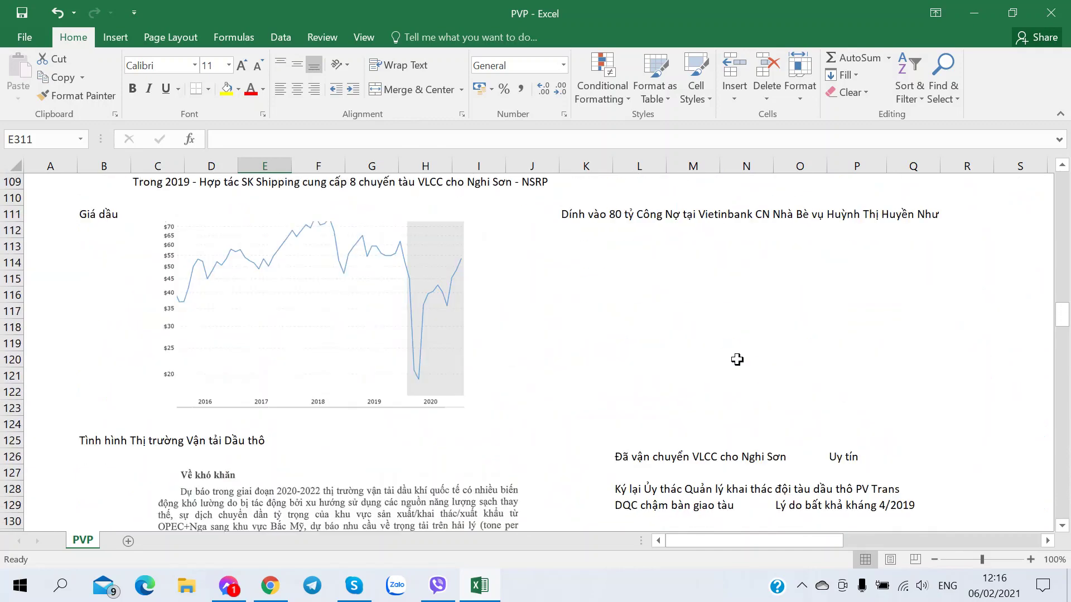
pyautogui.scroll(20, 736, 360)
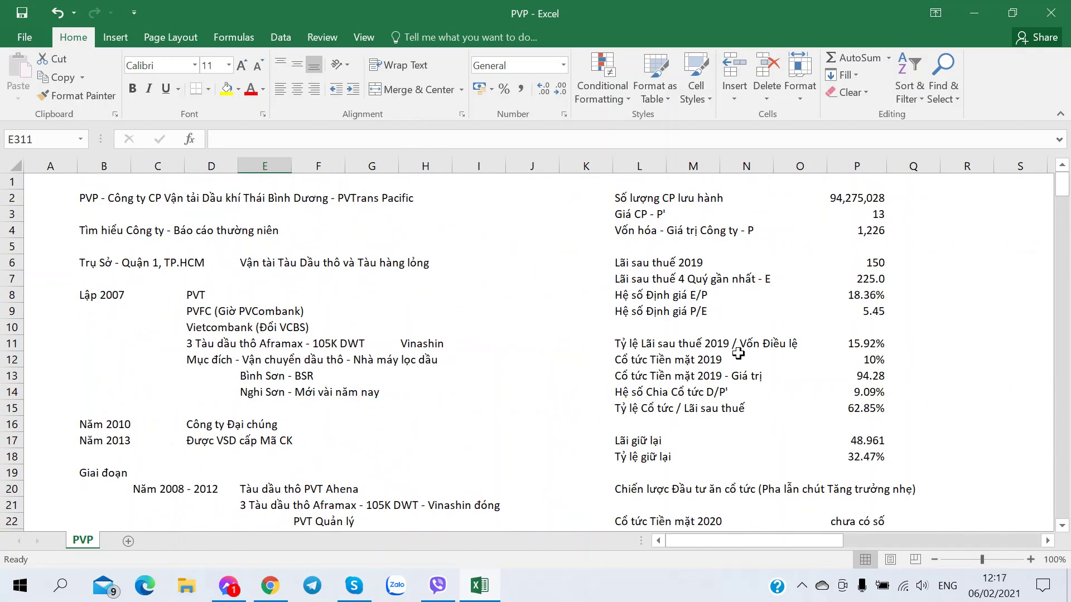
# Test share prices of 18 and 19 in P3 against the valuation ratios, and undo both changes.
pyautogui.click(861, 296)
pyautogui.click(869, 216)
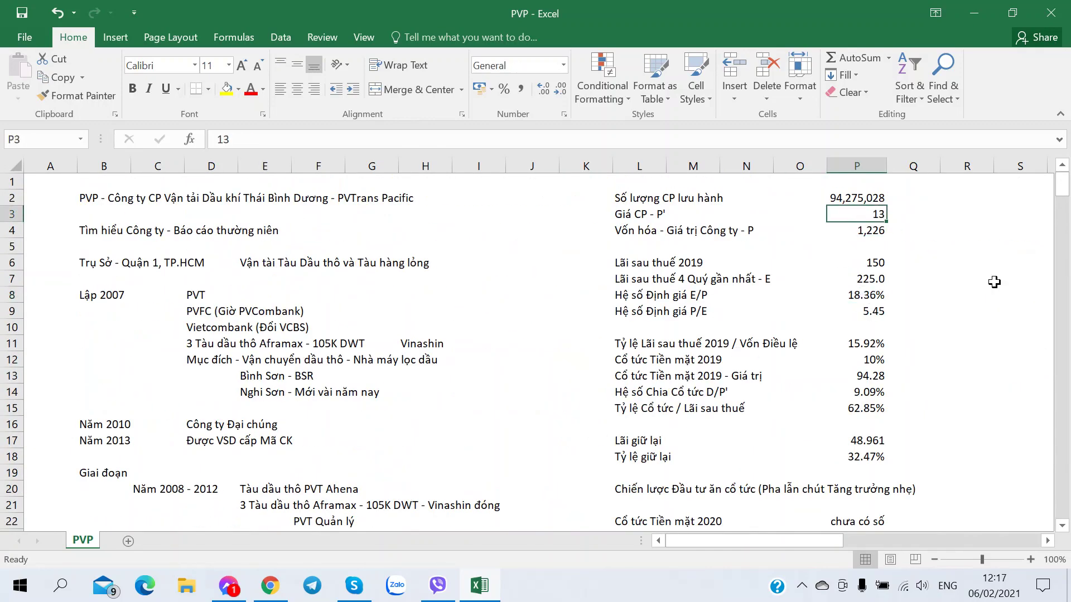
pyautogui.write('18')
pyautogui.press('Tab')
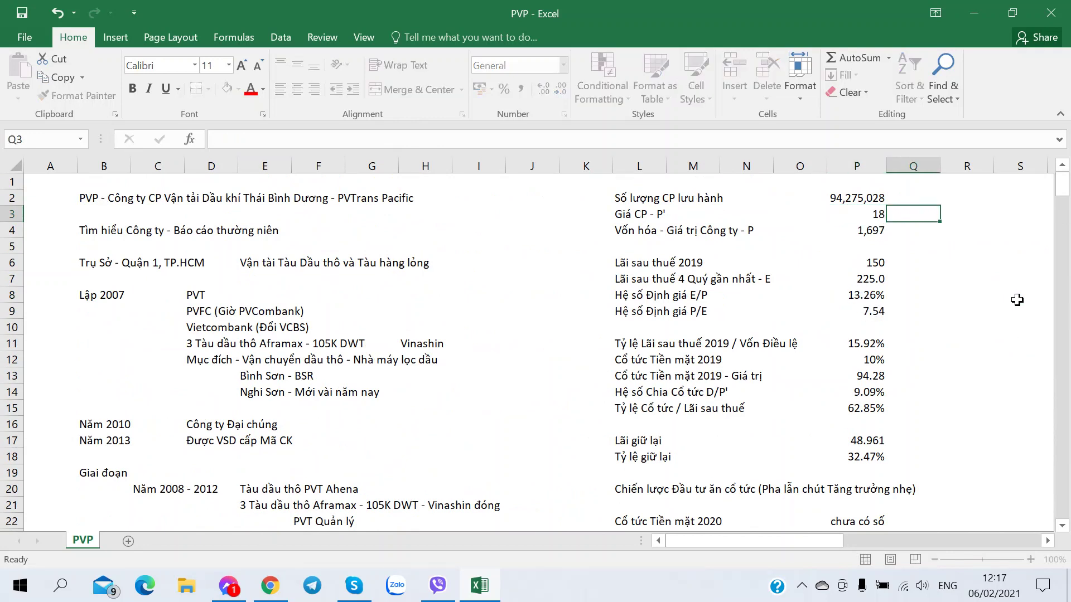
pyautogui.hotkey('shift', 'Tab')
pyautogui.write('19')
pyautogui.hotkey('ctrl', 'Return')
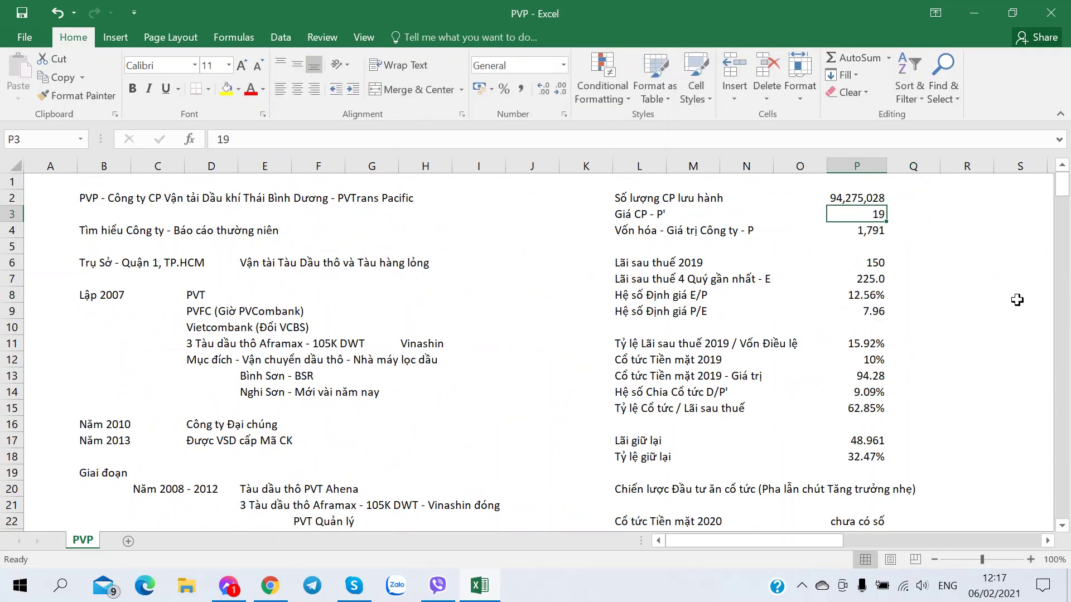
pyautogui.hotkey('ctrl', 'z')
pyautogui.hotkey('ctrl', 'z')
# Review the notes from the shareholder structure and financial indicators down to the industry outlook, ending at cell E313 below the price-upside note.
pyautogui.scroll(-8, 854, 329)
pyautogui.scroll(-20, 854, 329)
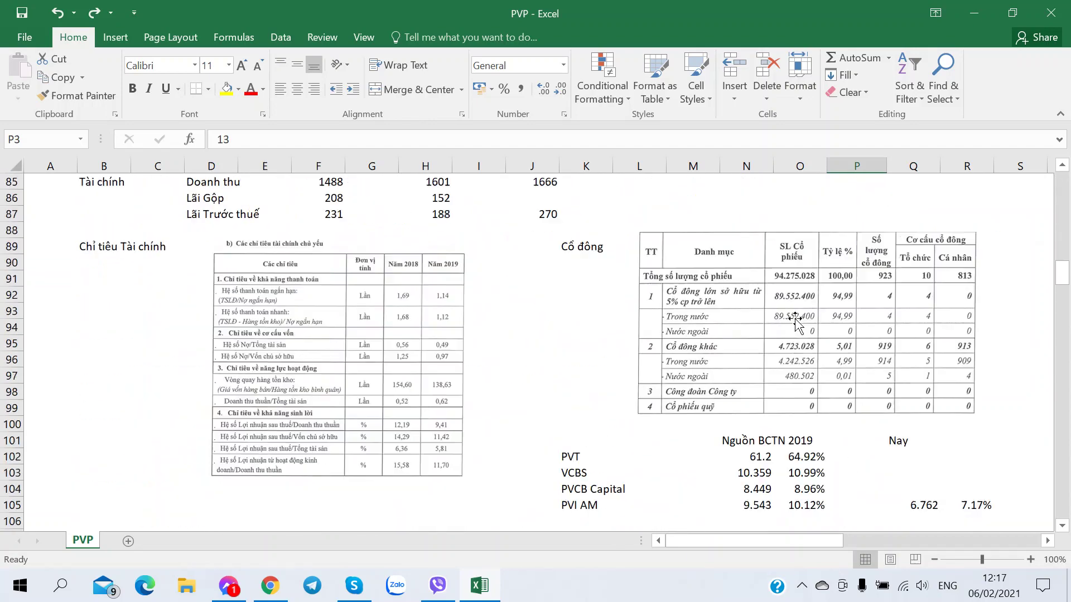
pyautogui.scroll(17, 343, 363)
pyautogui.scroll(-20, 342, 363)
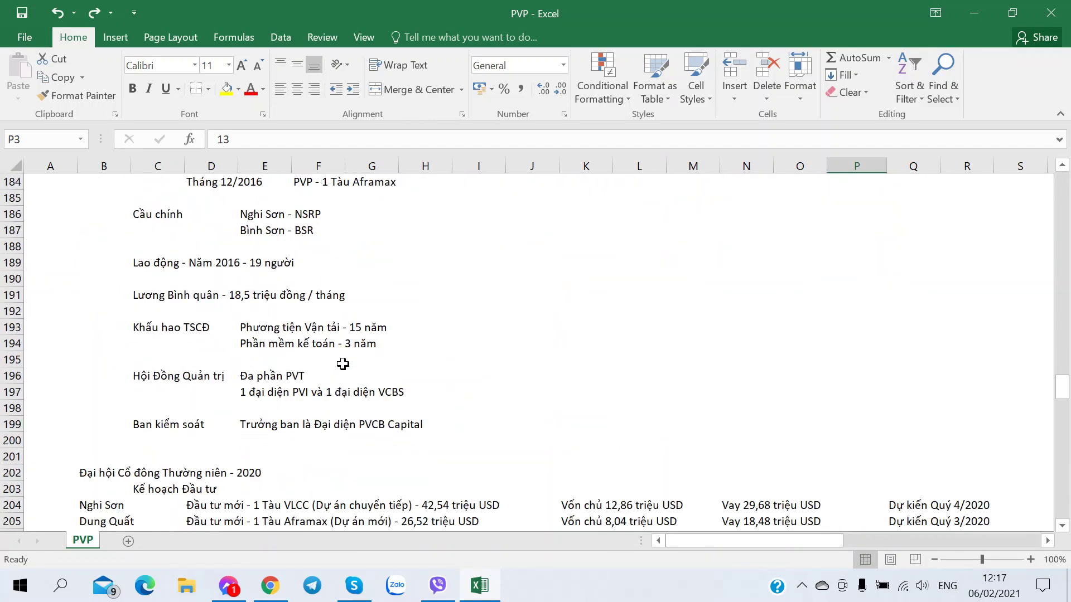
pyautogui.scroll(-20, 343, 364)
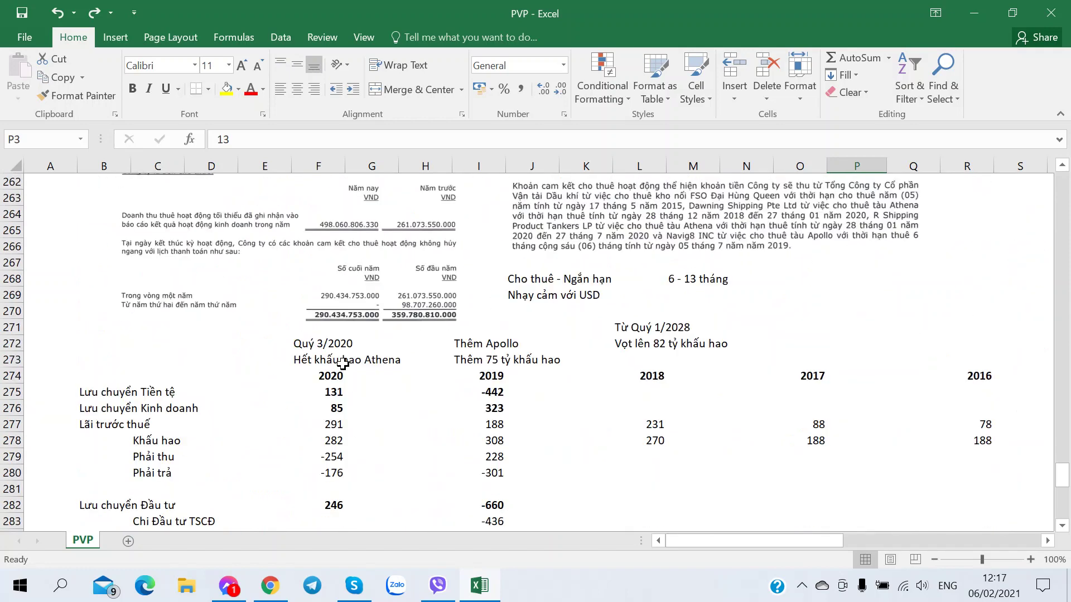
pyautogui.scroll(-8, 342, 363)
pyautogui.scroll(2, 292, 392)
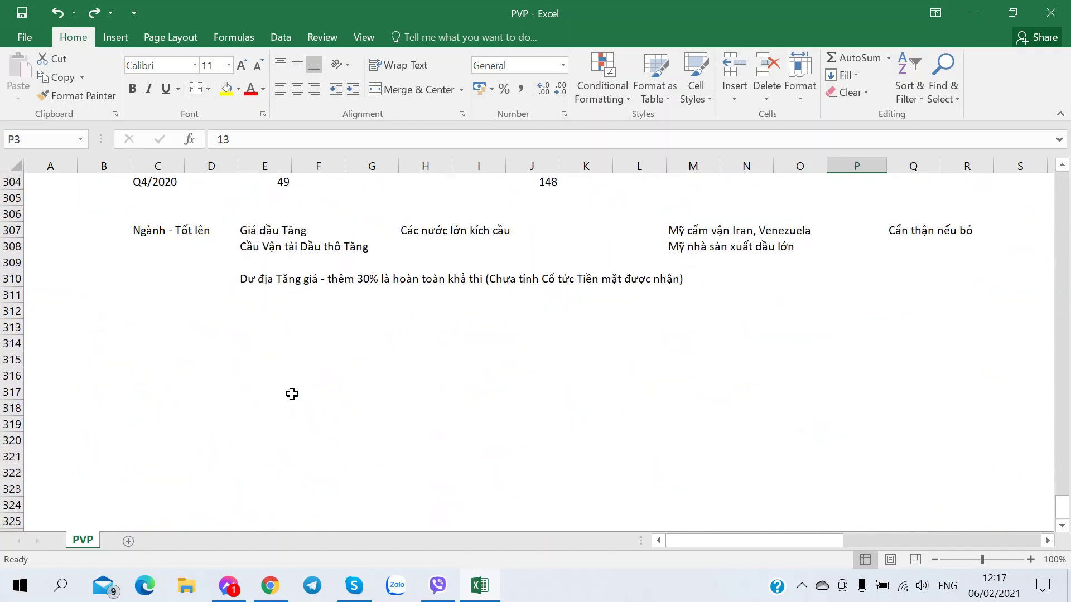
pyautogui.scroll(1, 283, 342)
pyautogui.click(274, 371)
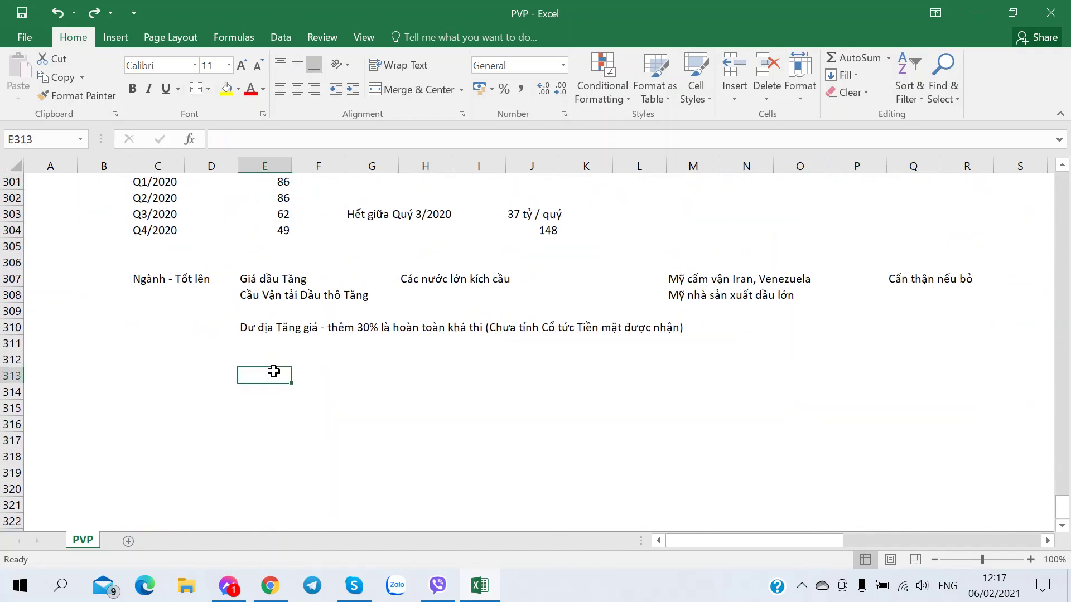